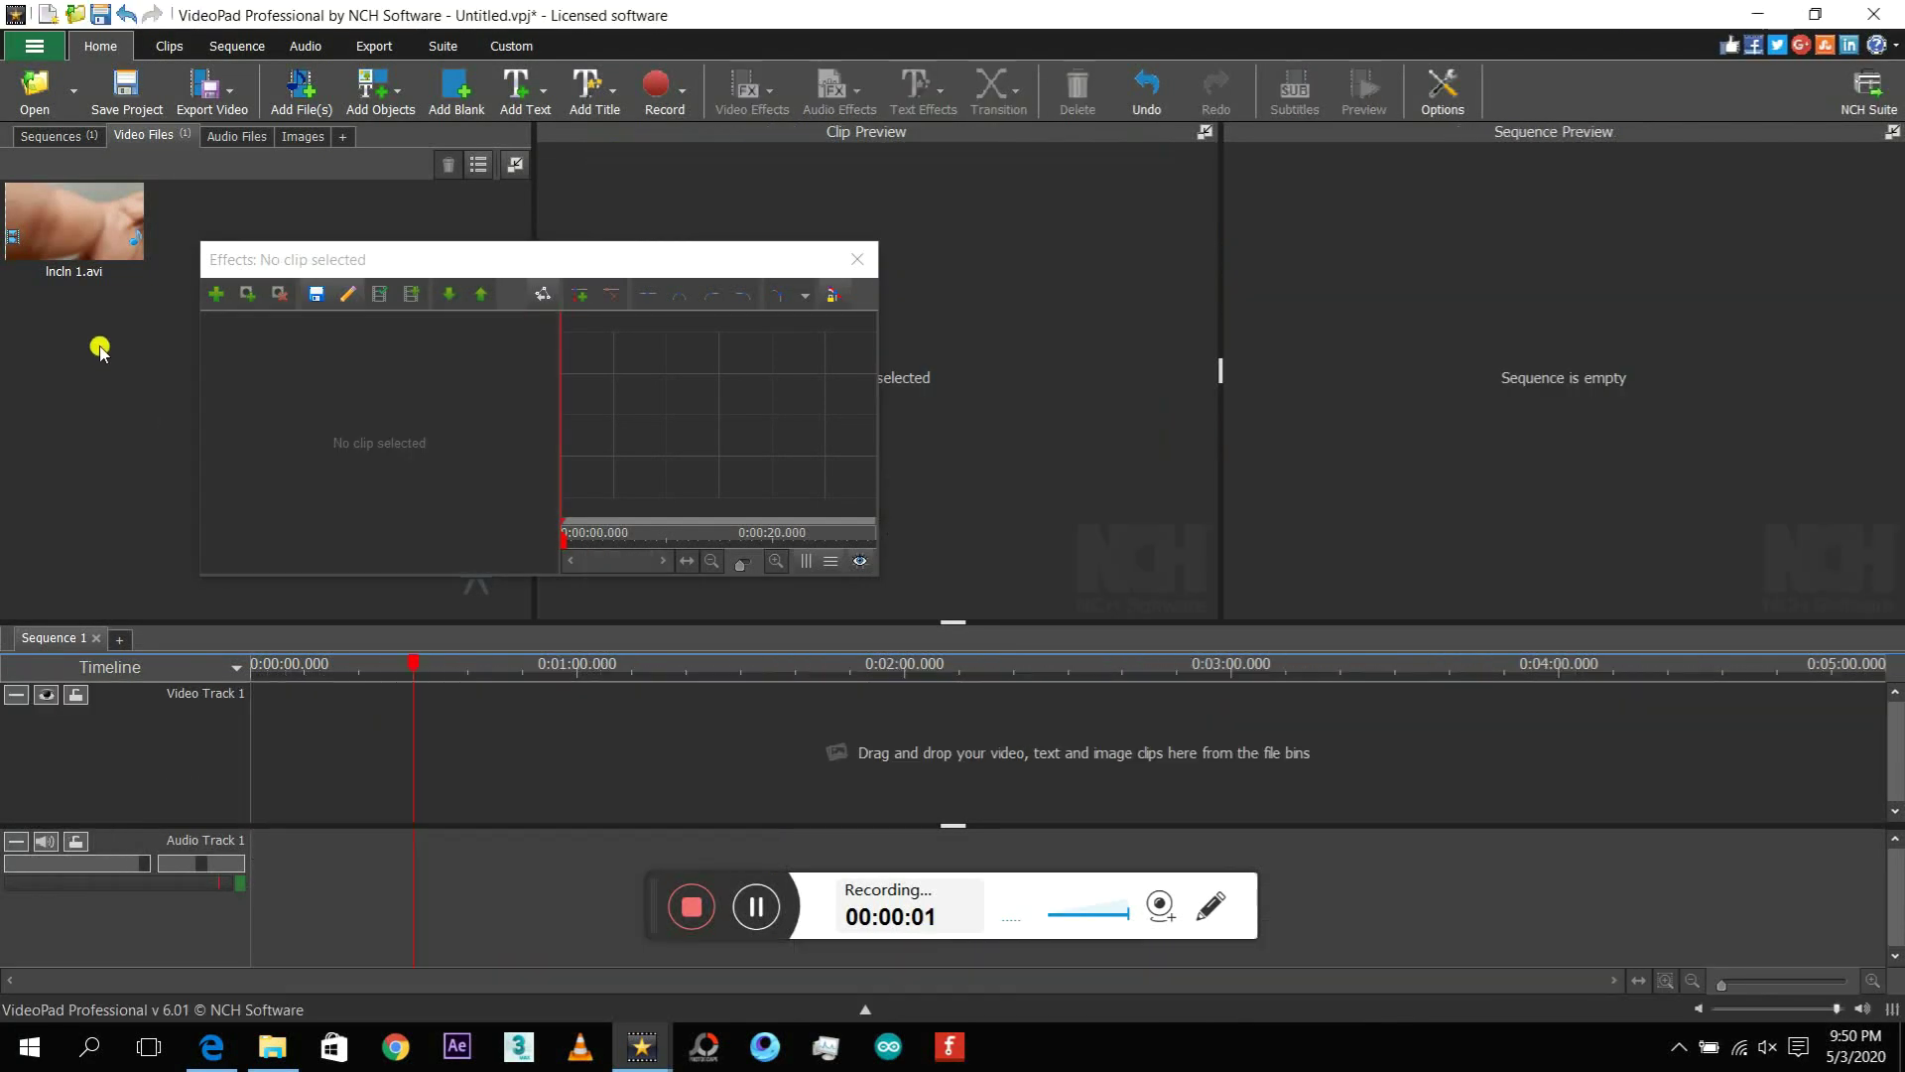
Clear the old clip from the sequence and media bin.
{"action": "left_click", "coordinate": [89, 260]}
{"action": "key", "text": "Delete"}
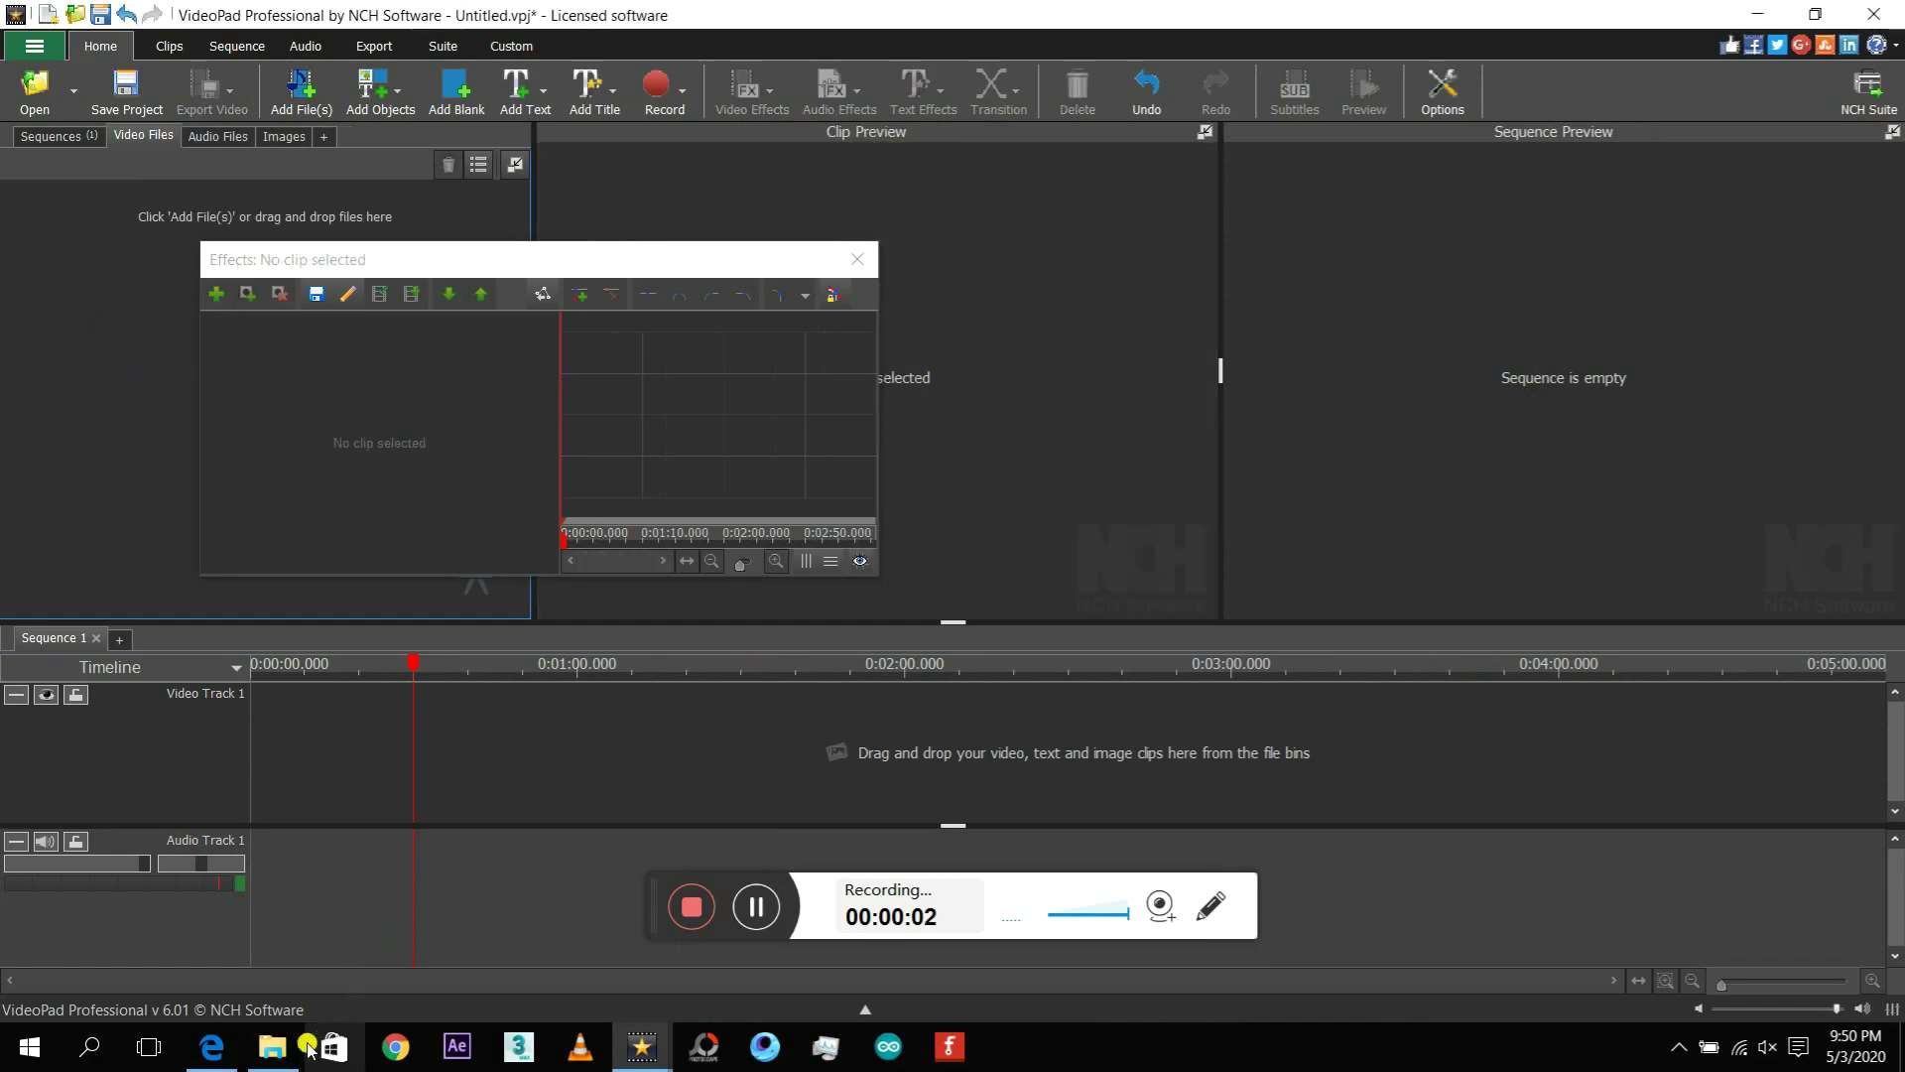
{"action": "left_click", "coordinate": [273, 1046]}
Drag raw video.avi from the Videos folder onto the timeline with its audio.
{"action": "left_click_drag", "start_coordinate": [597, 179], "coordinate": [642, 1046]}
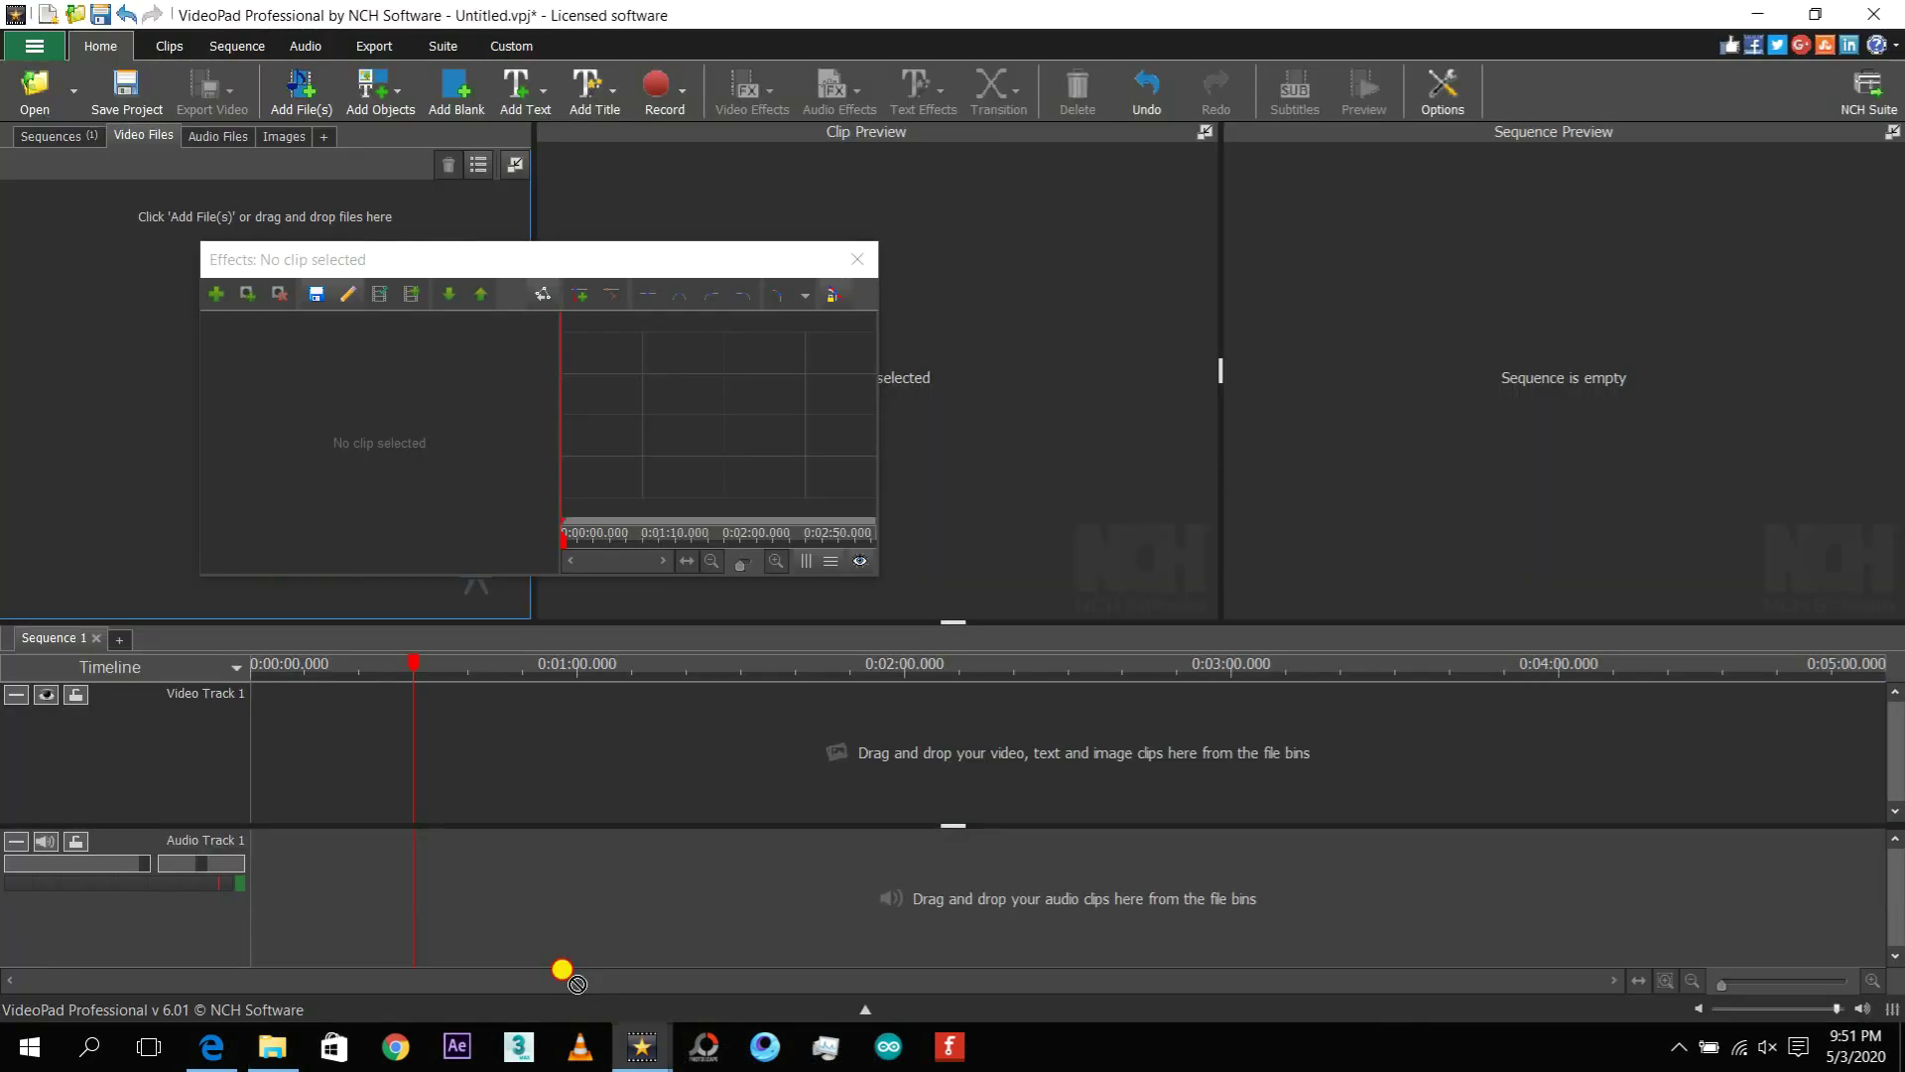
{"action": "left_click_drag", "start_coordinate": [642, 1047], "coordinate": [455, 788]}
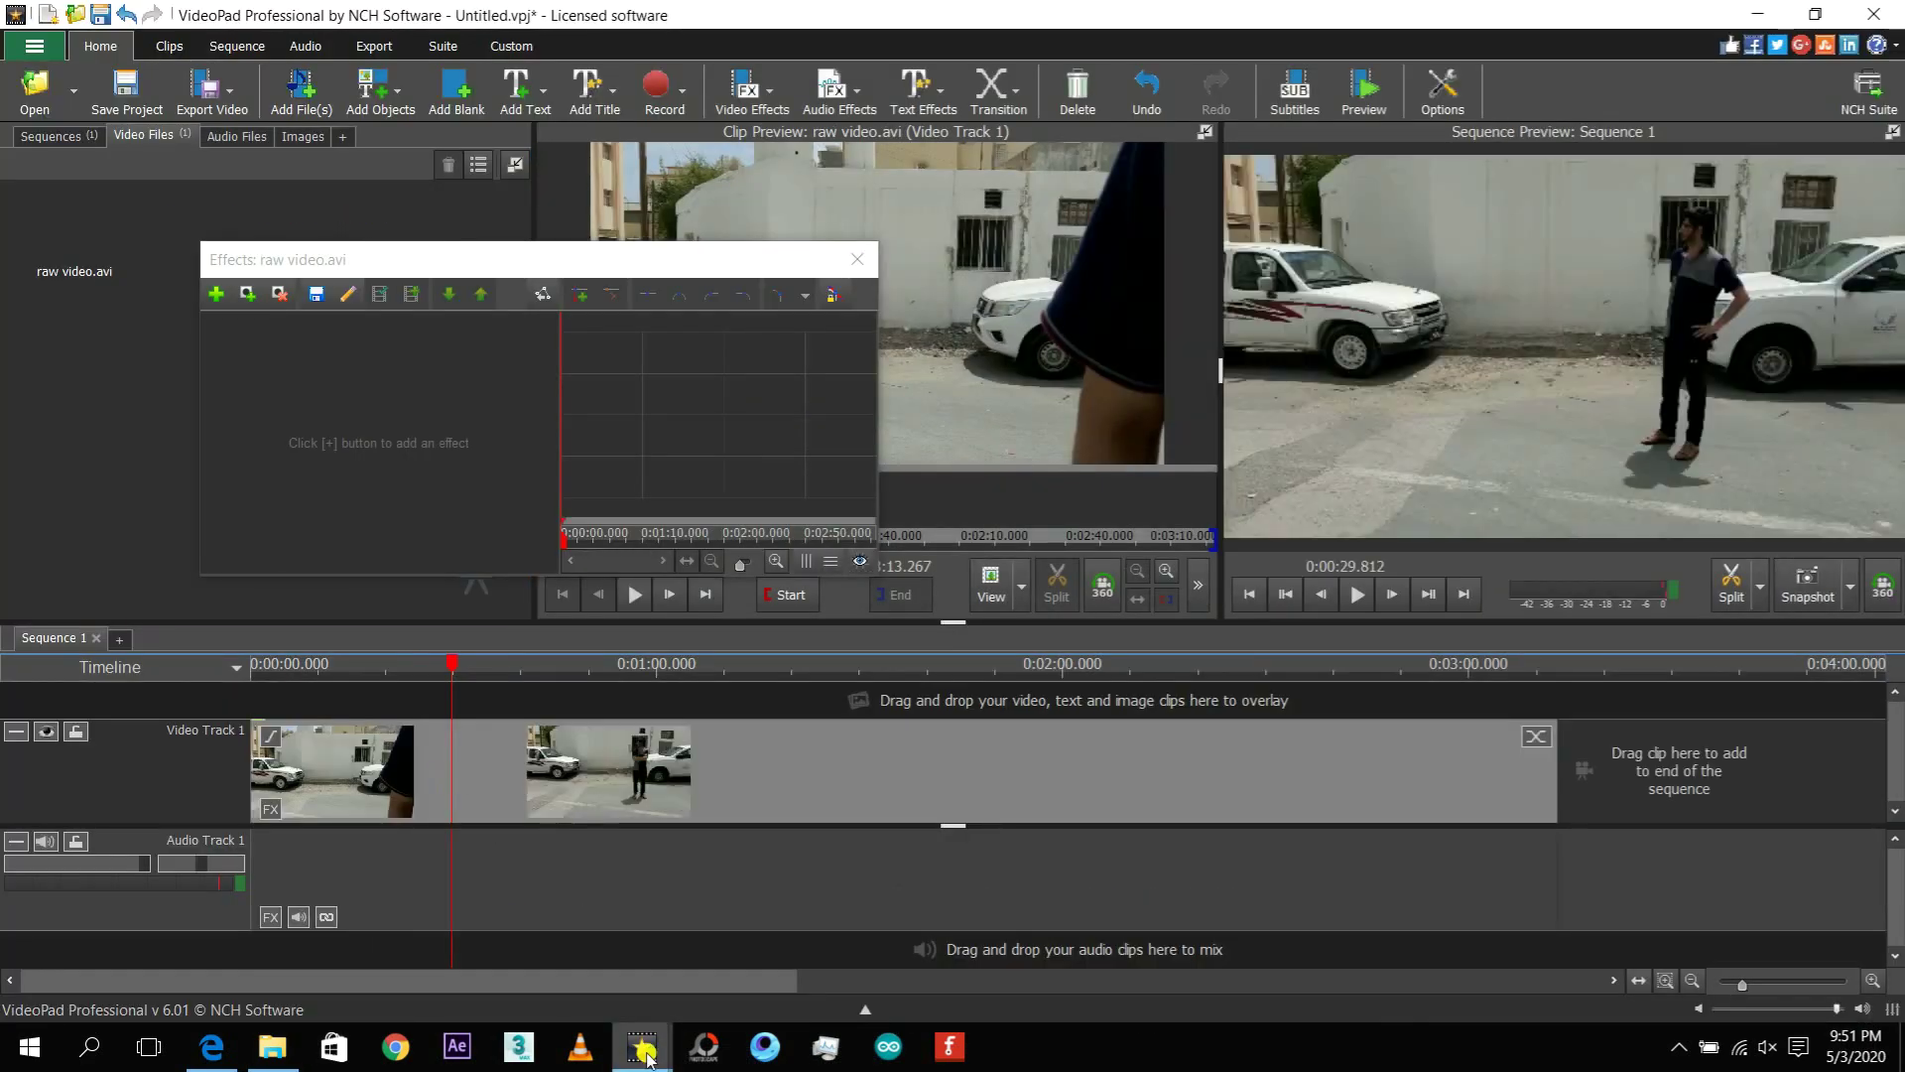
{"action": "left_click", "coordinate": [884, 860]}
{"action": "left_click", "coordinate": [857, 263]}
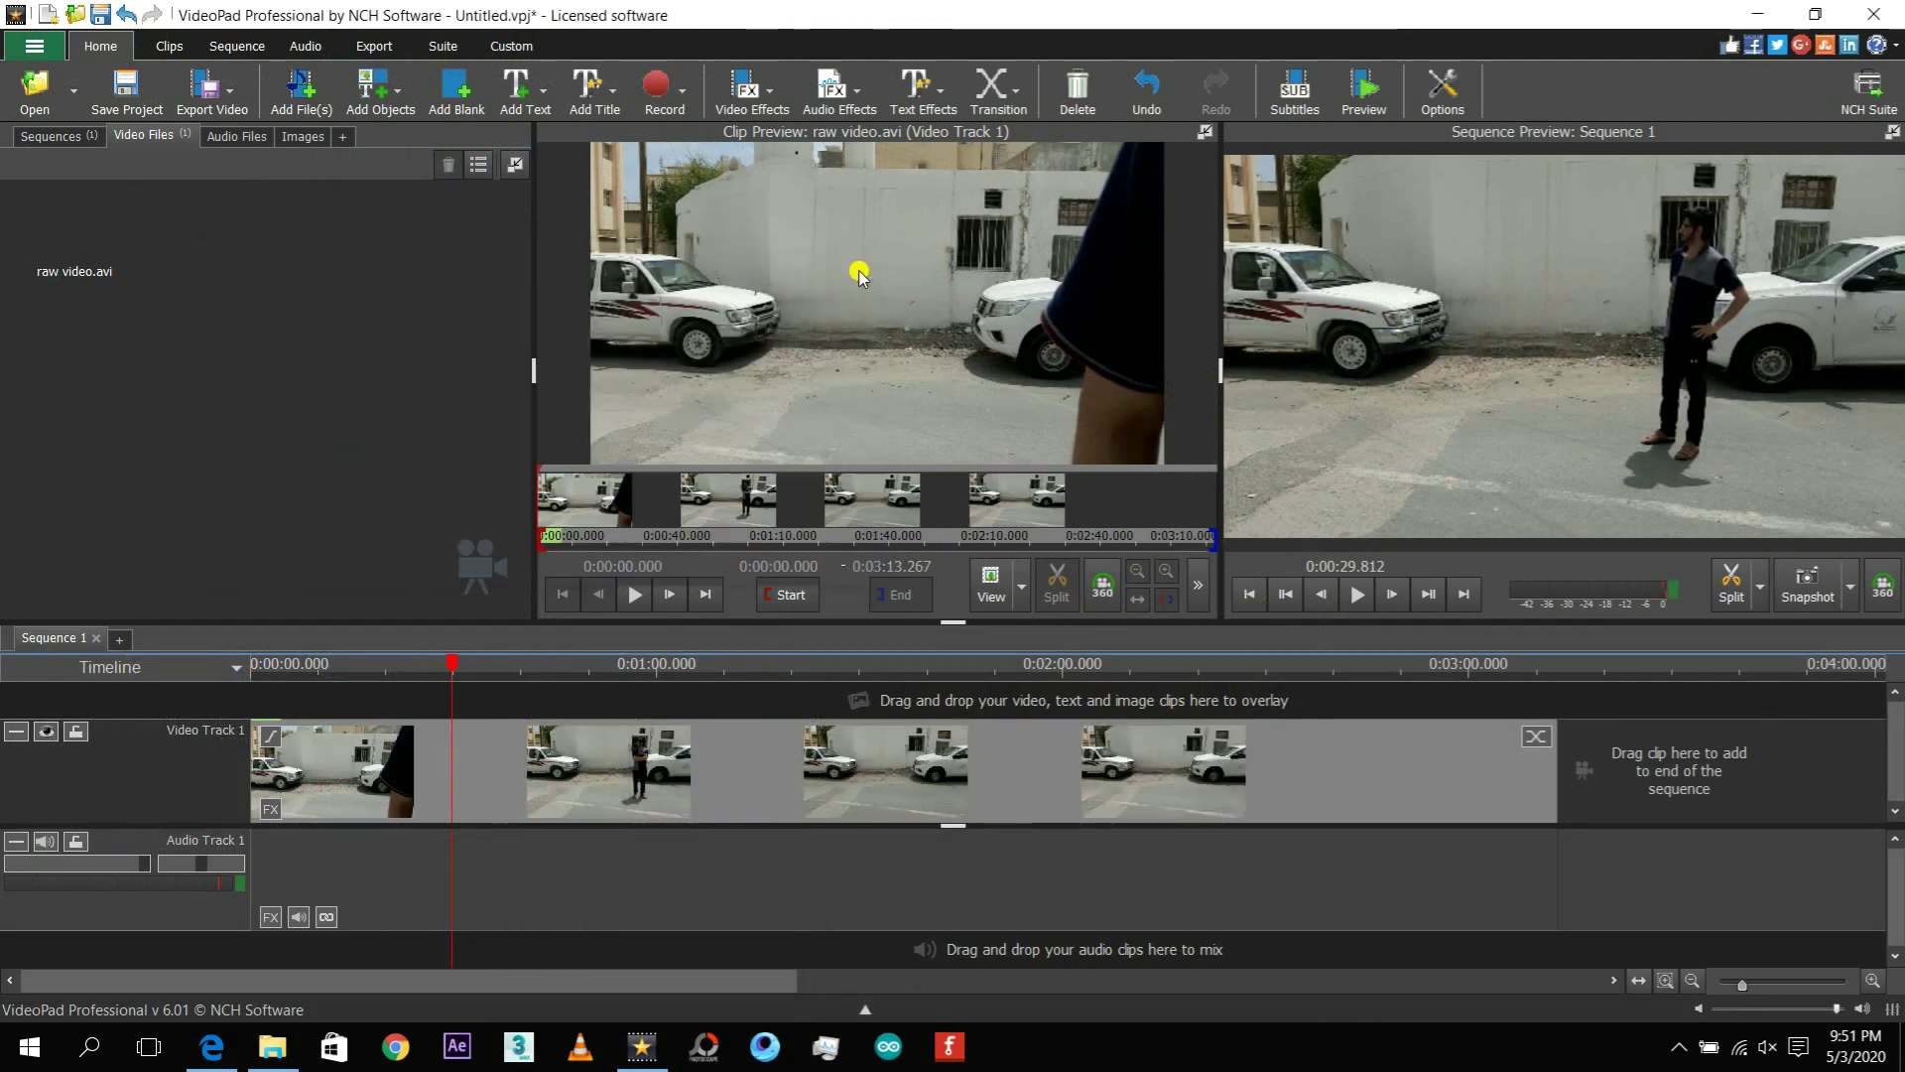
Split the footage at about 0:28 and again at about 0:58.
{"action": "left_click", "coordinate": [254, 665]}
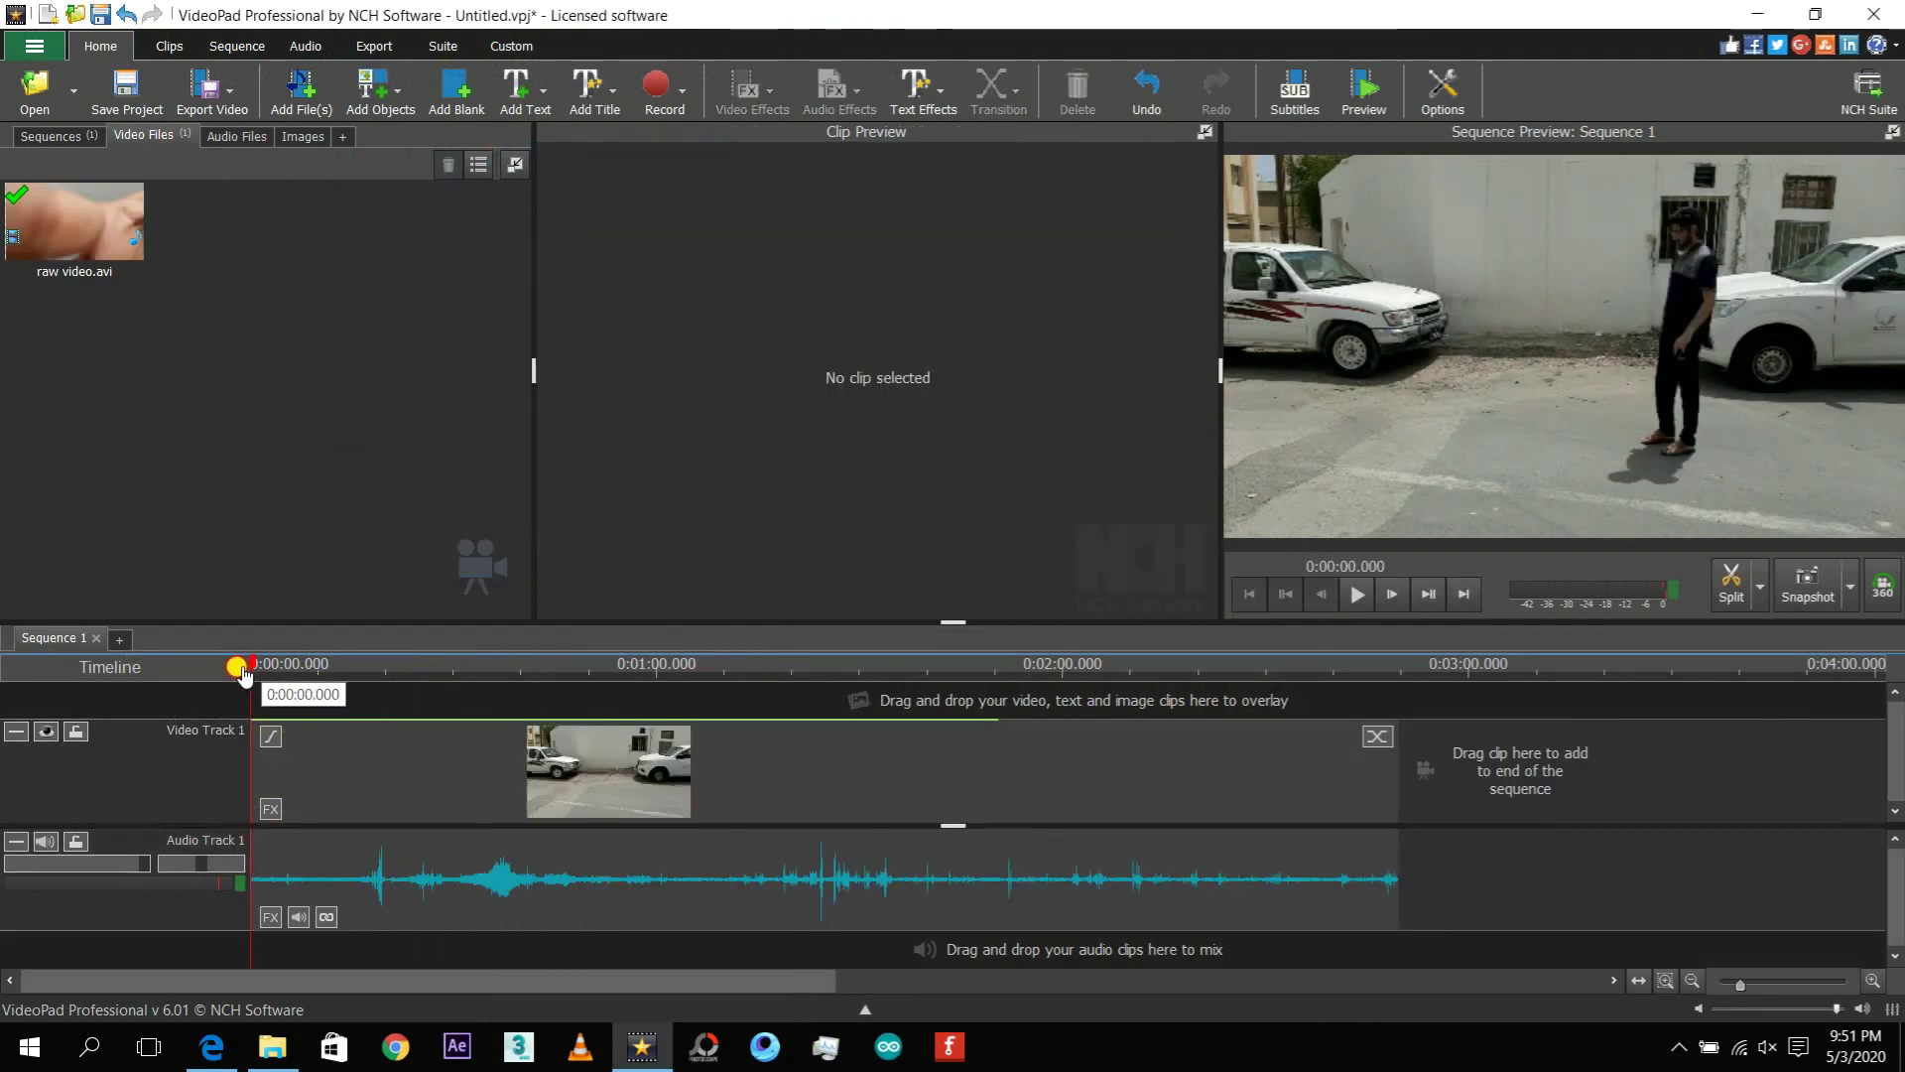
{"action": "left_click_drag", "start_coordinate": [265, 673], "coordinate": [445, 681]}
{"action": "mouse_move", "coordinate": [446, 673]}
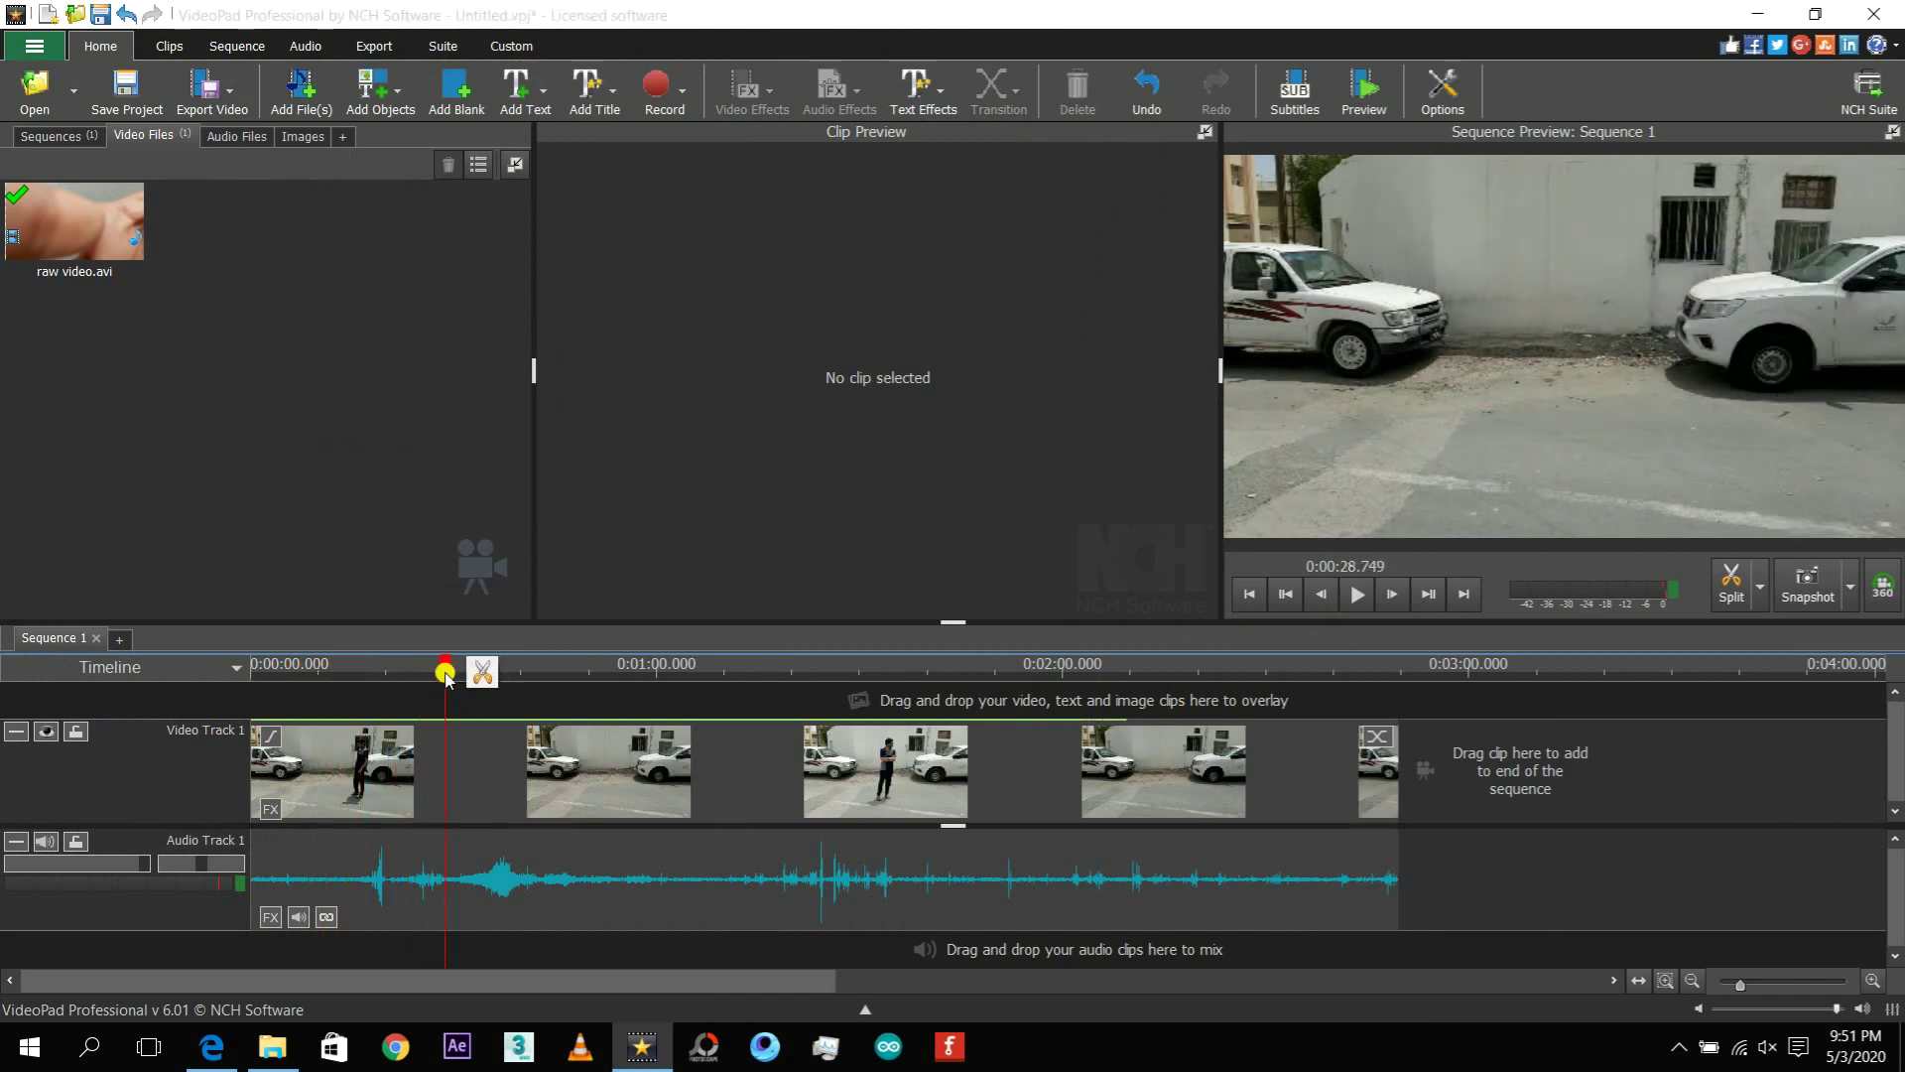
{"action": "key", "text": "l"}
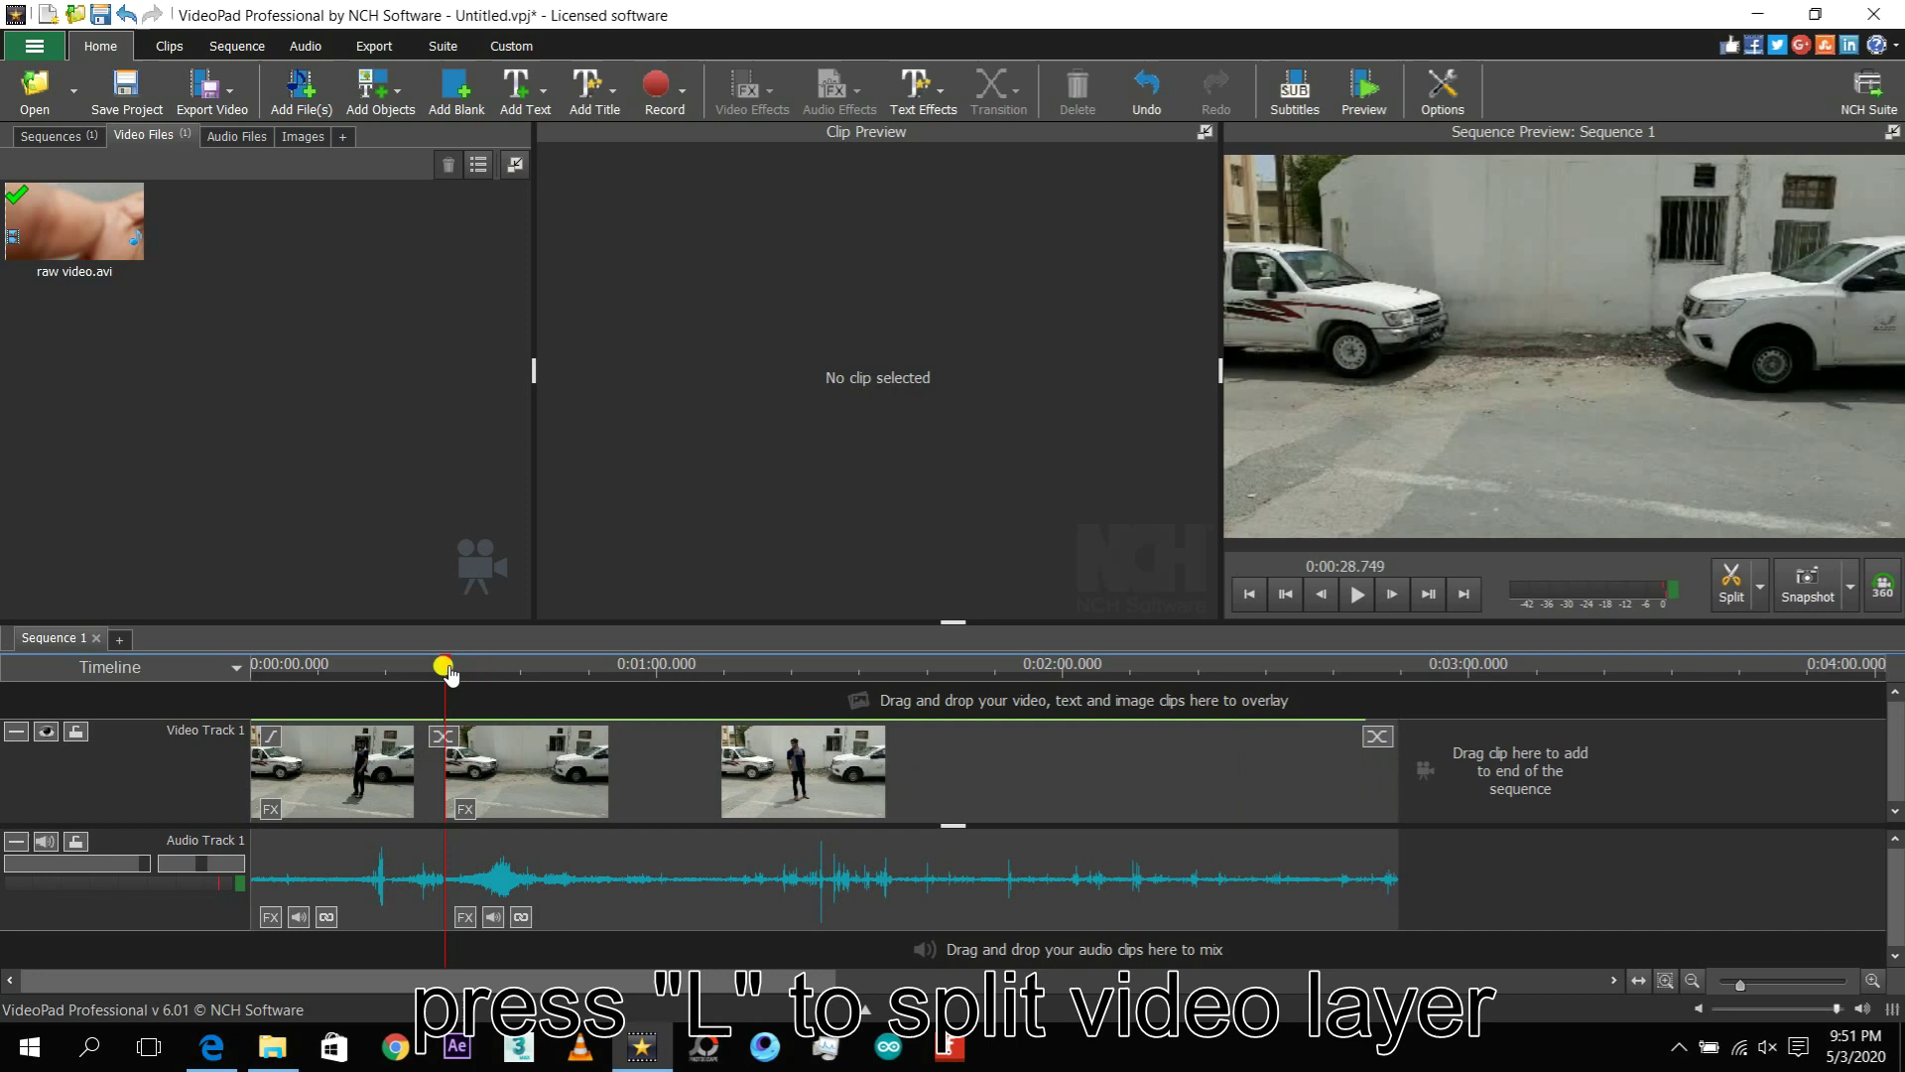
{"action": "left_click_drag", "start_coordinate": [447, 683], "coordinate": [637, 690]}
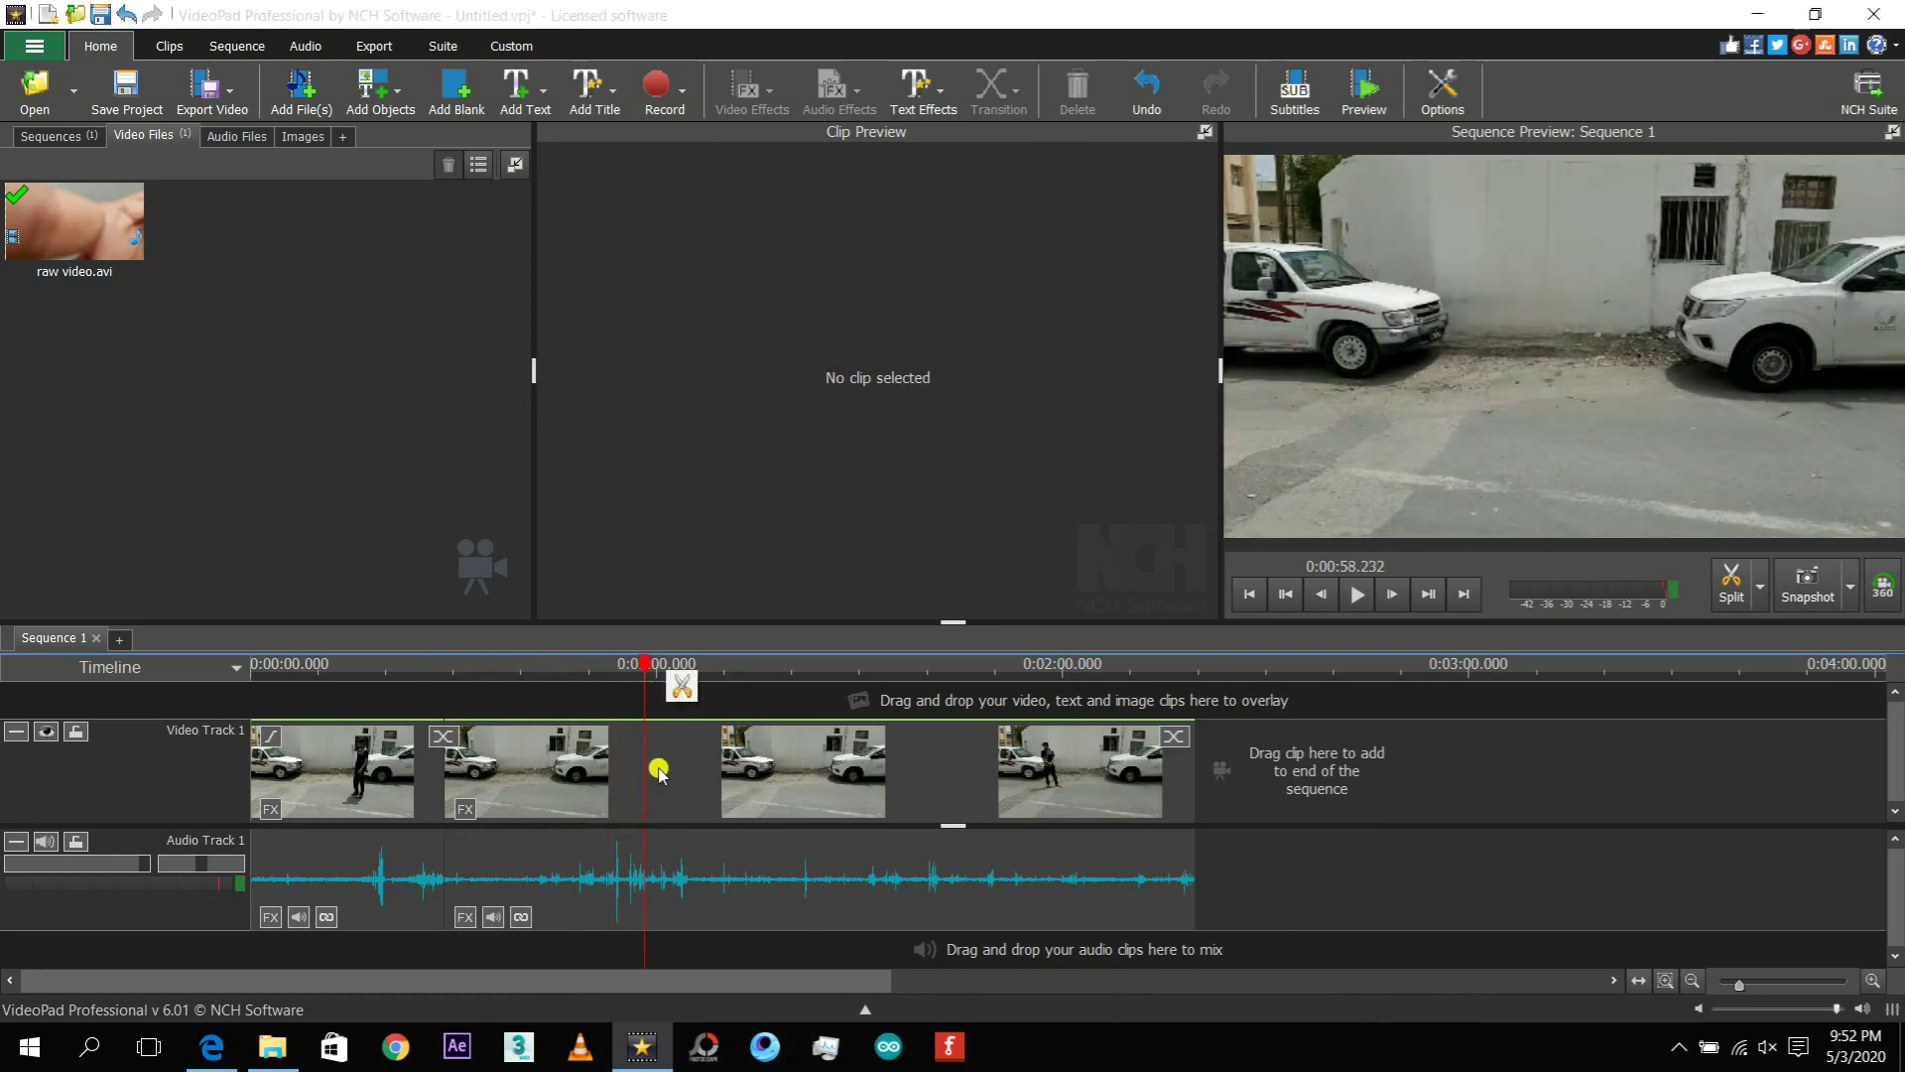
{"action": "key", "text": "l"}
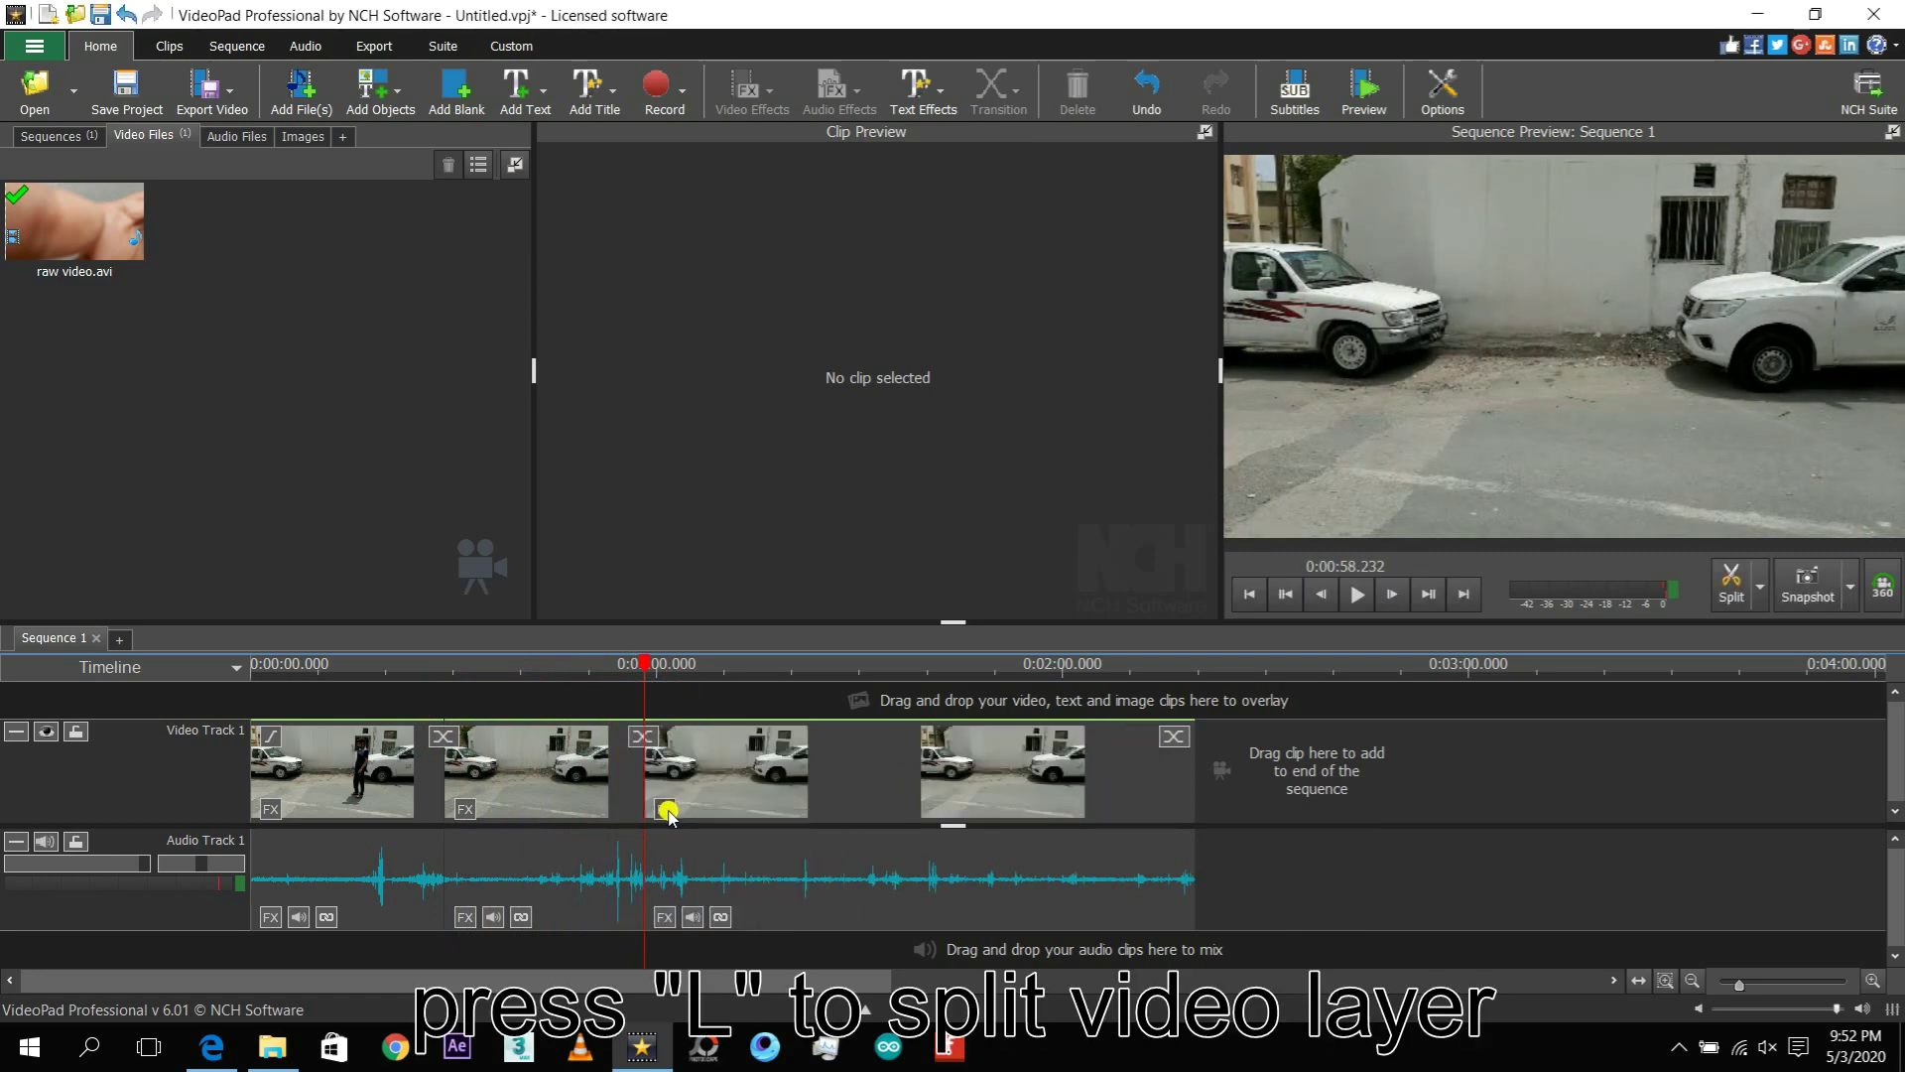
Delete the piece after the 0:58 cut, leaving two clips.
{"action": "left_click", "coordinate": [732, 789]}
{"action": "key", "text": "Delete"}
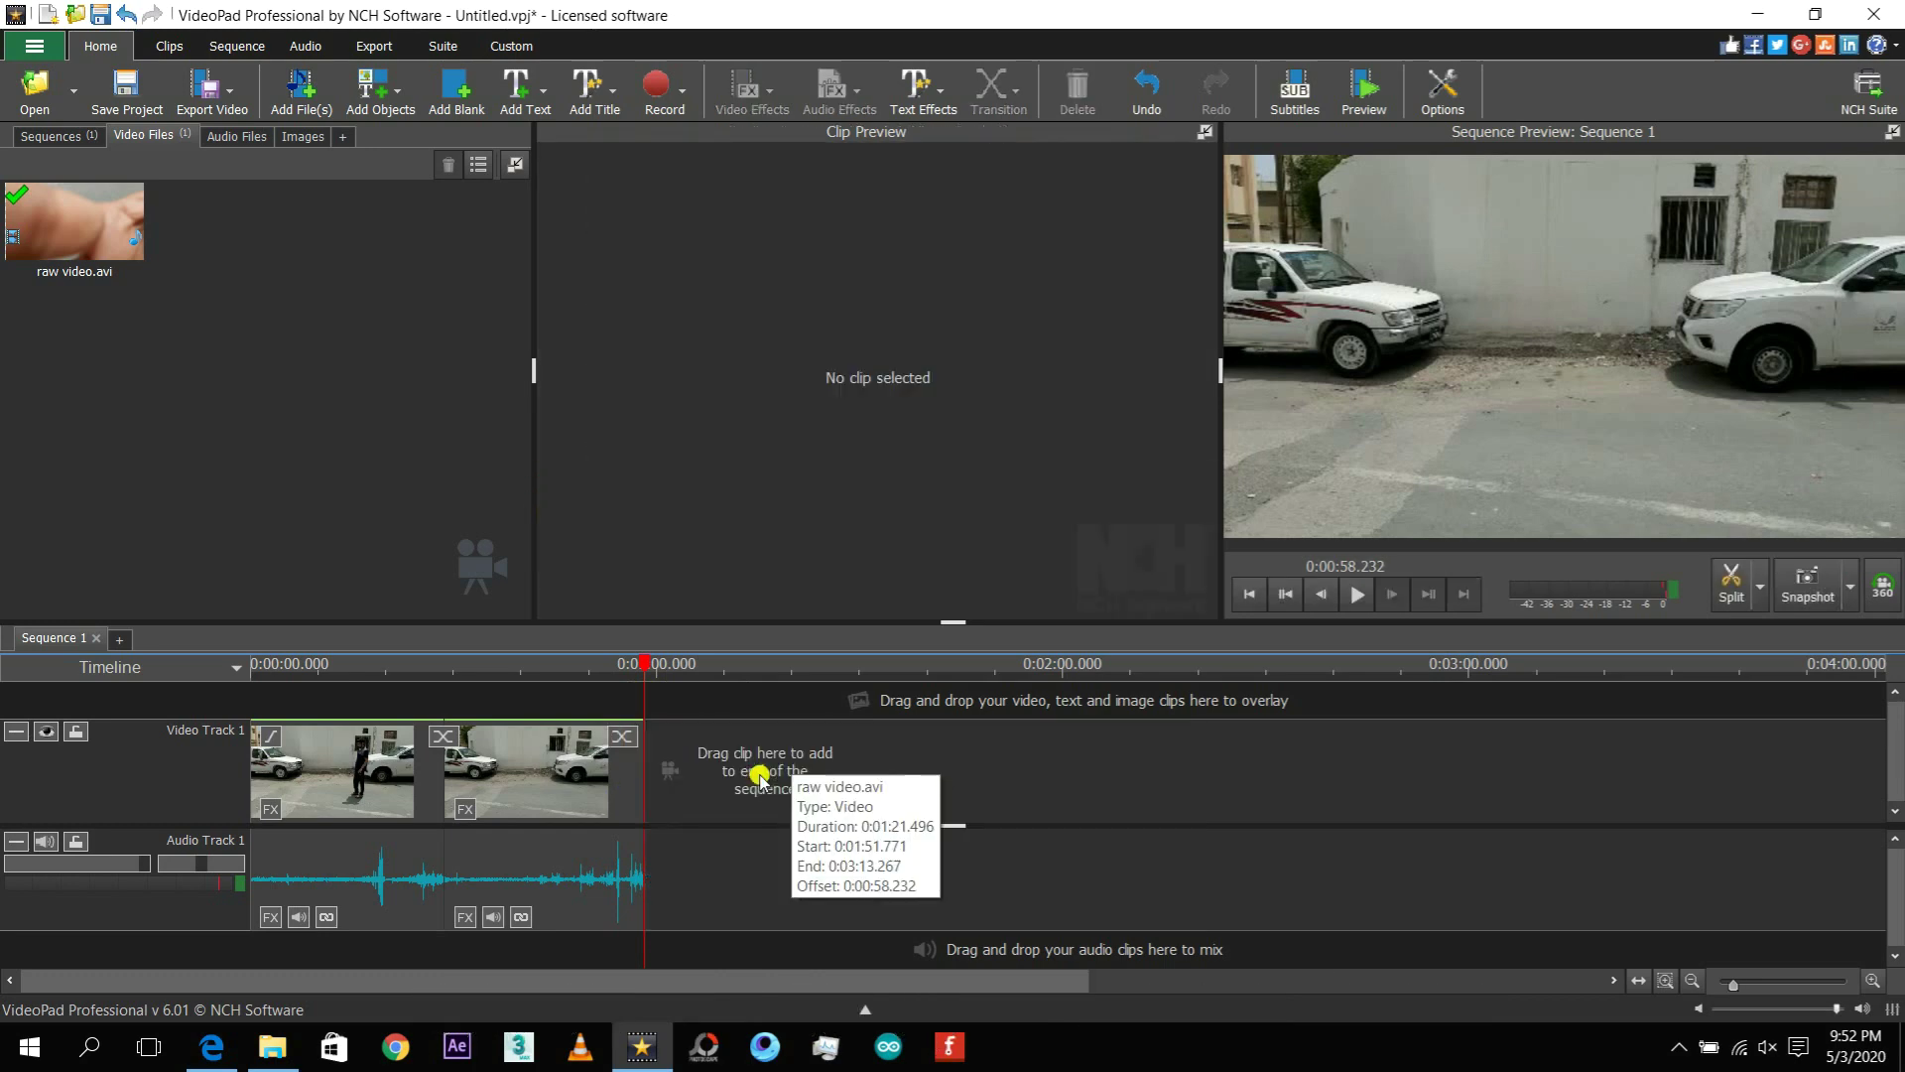
Lift the second clip onto Video Track 2 and align it to the sequence start.
{"action": "left_click", "coordinate": [585, 784]}
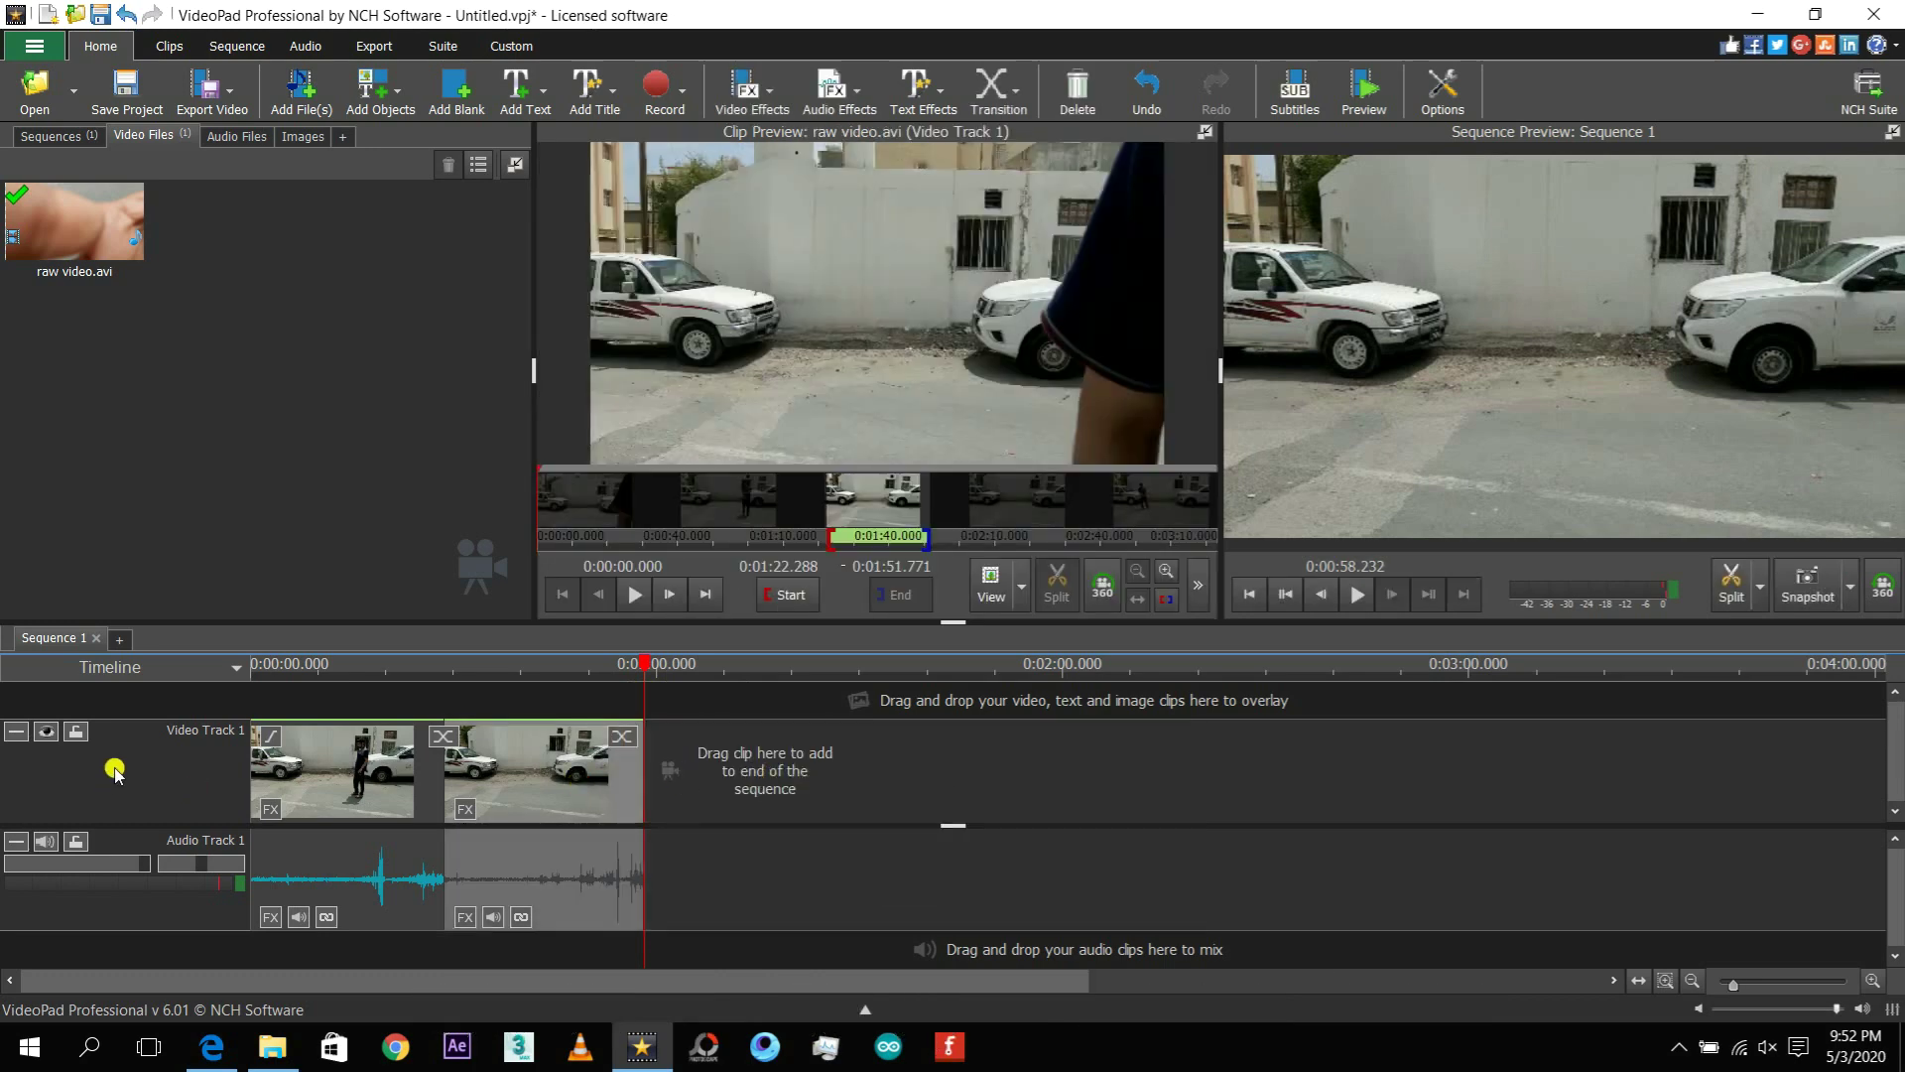
{"action": "left_click", "coordinate": [306, 772]}
{"action": "left_click_drag", "start_coordinate": [495, 763], "coordinate": [494, 712]}
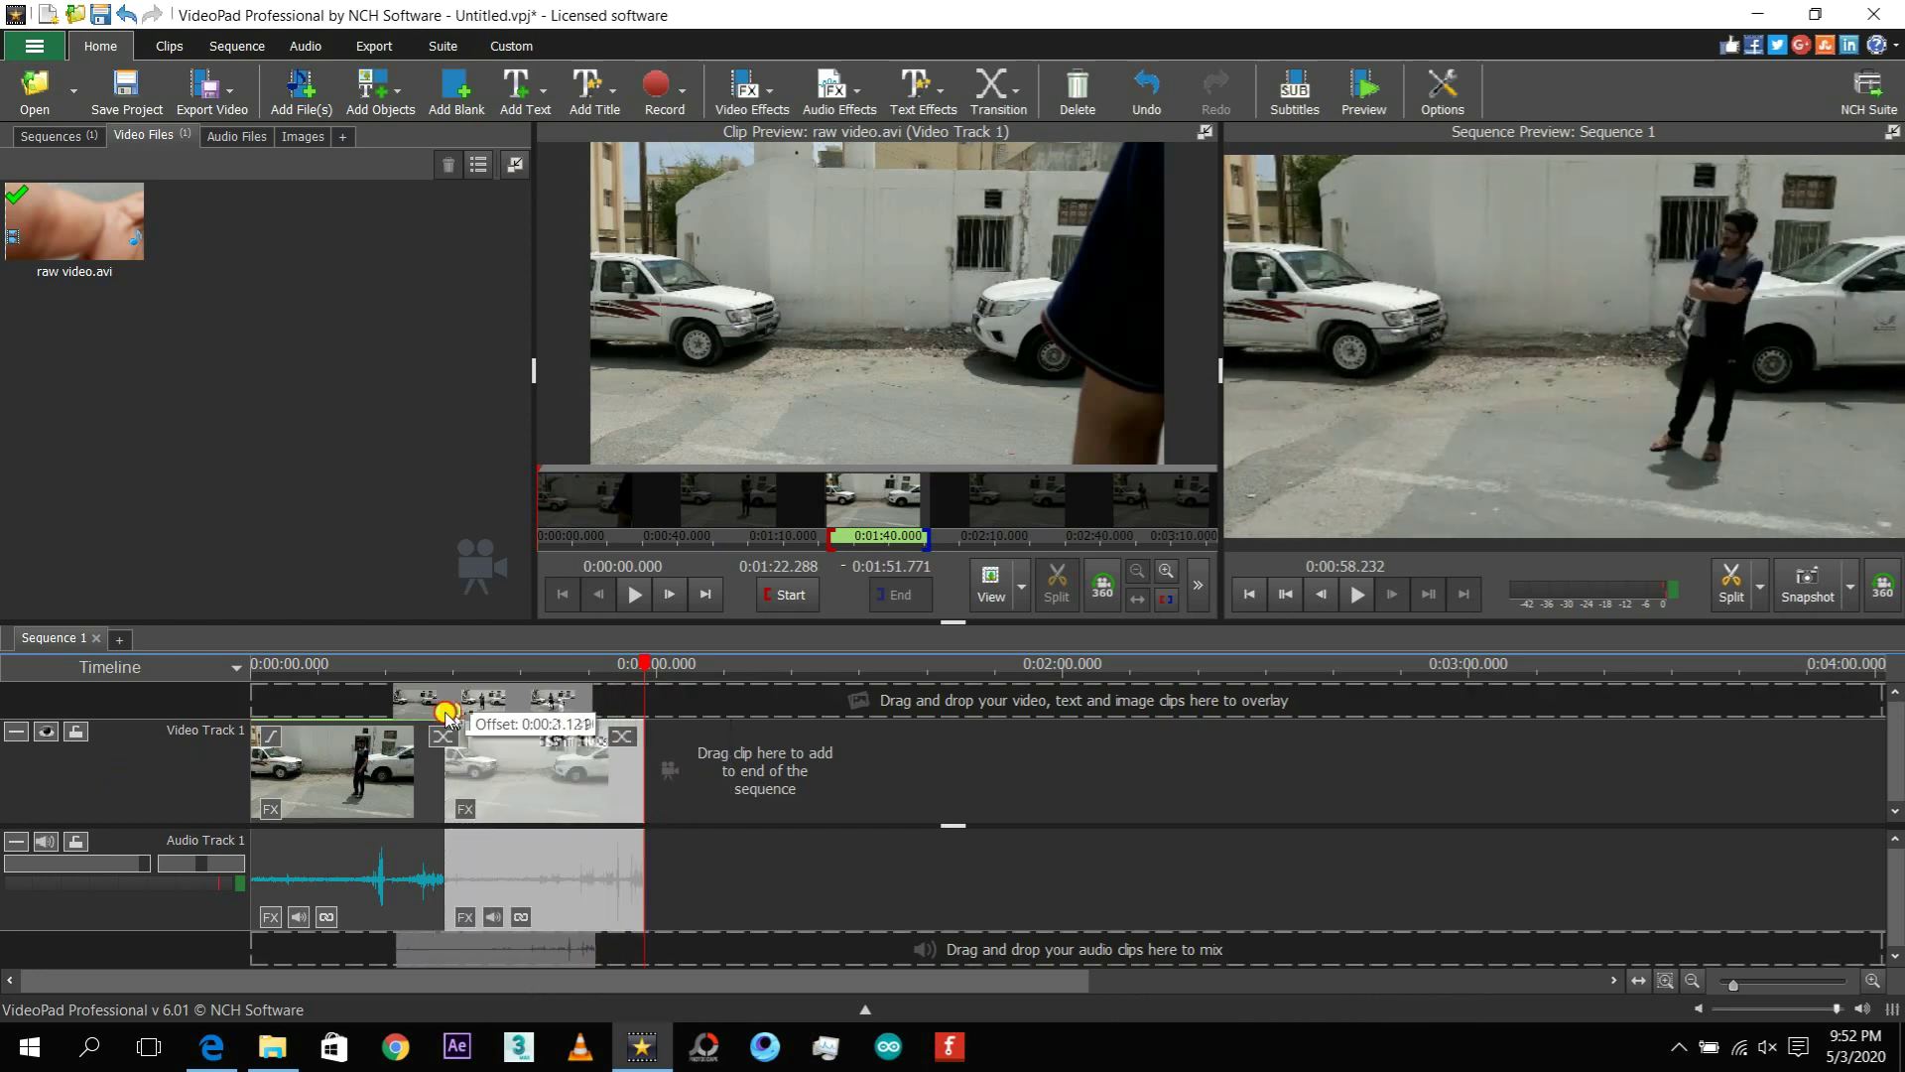
{"action": "mouse_move", "coordinate": [496, 712]}
{"action": "left_mouse_down"}
{"action": "mouse_move", "coordinate": [308, 707]}
{"action": "mouse_move", "coordinate": [357, 776]}
{"action": "left_mouse_up"}
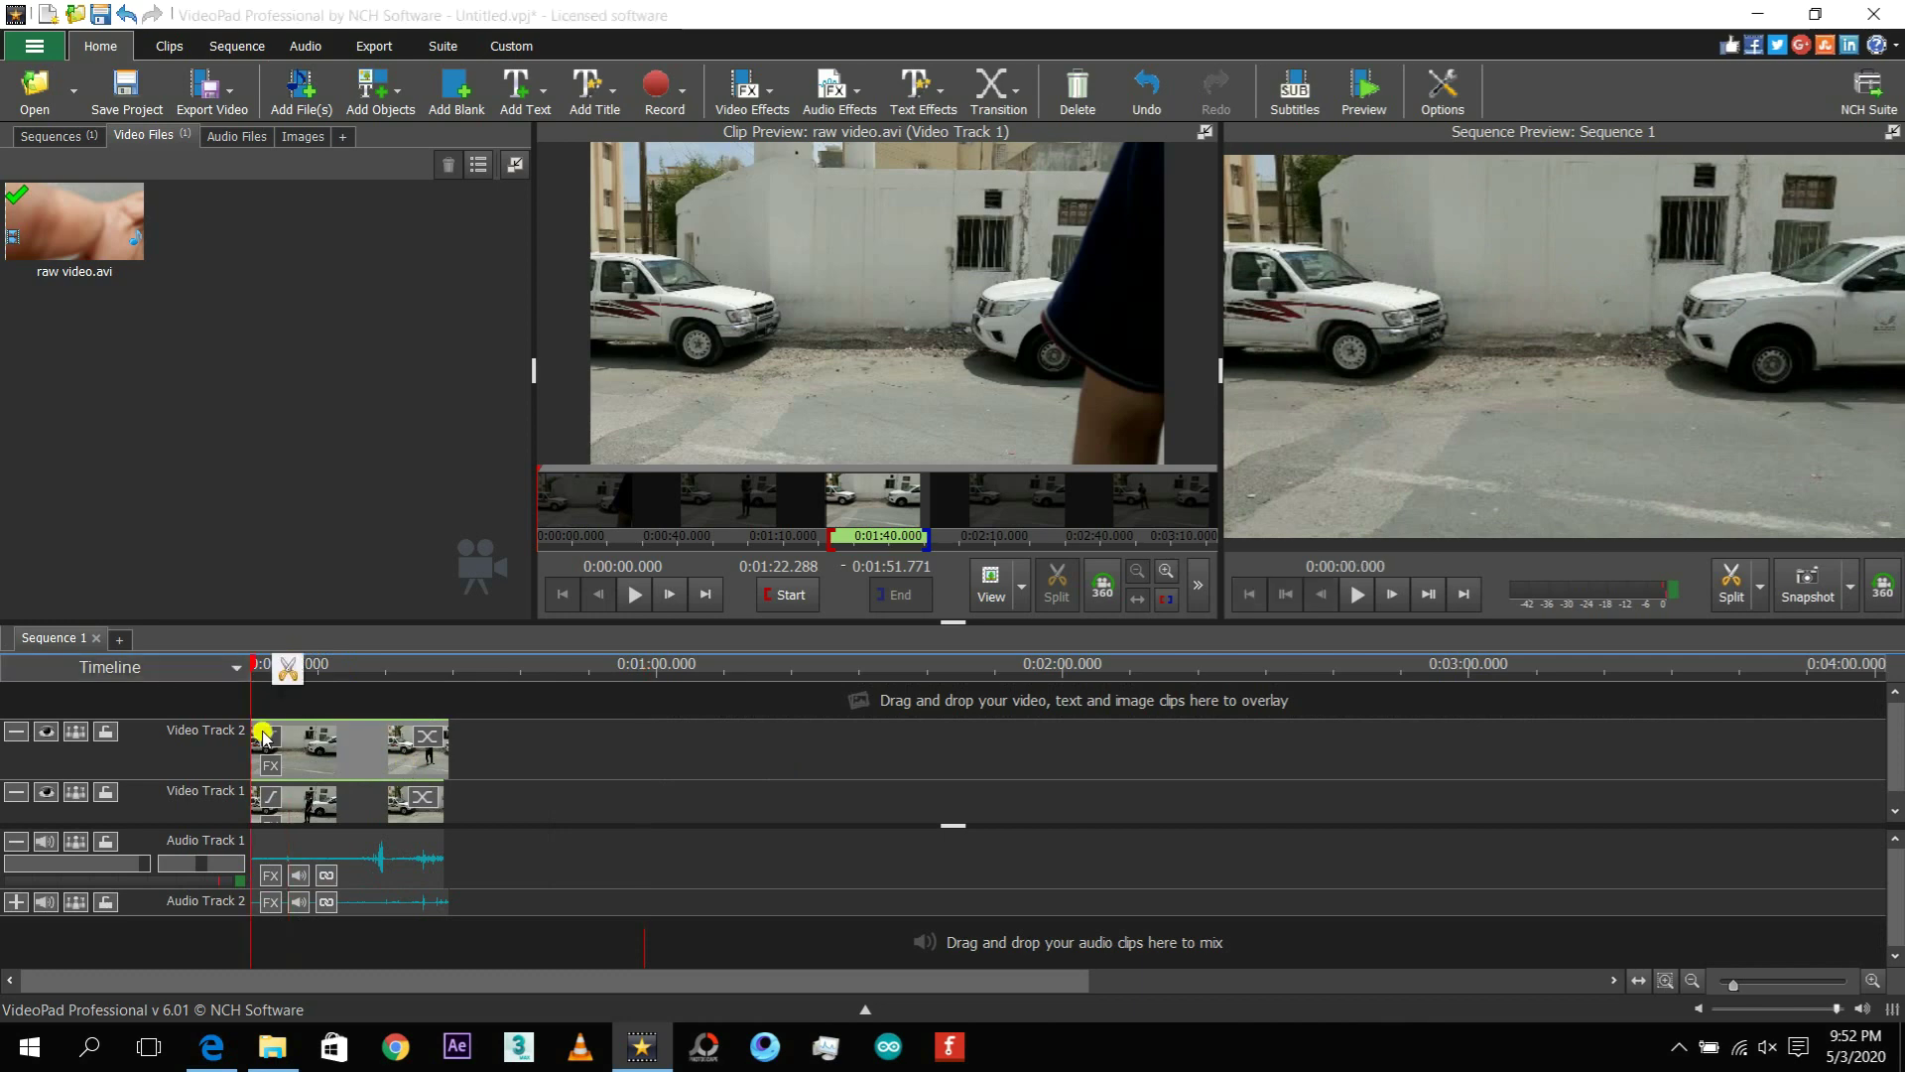
Select the Track 1 clip and scrub the playhead to about three seconds in.
{"action": "left_click", "coordinate": [424, 796]}
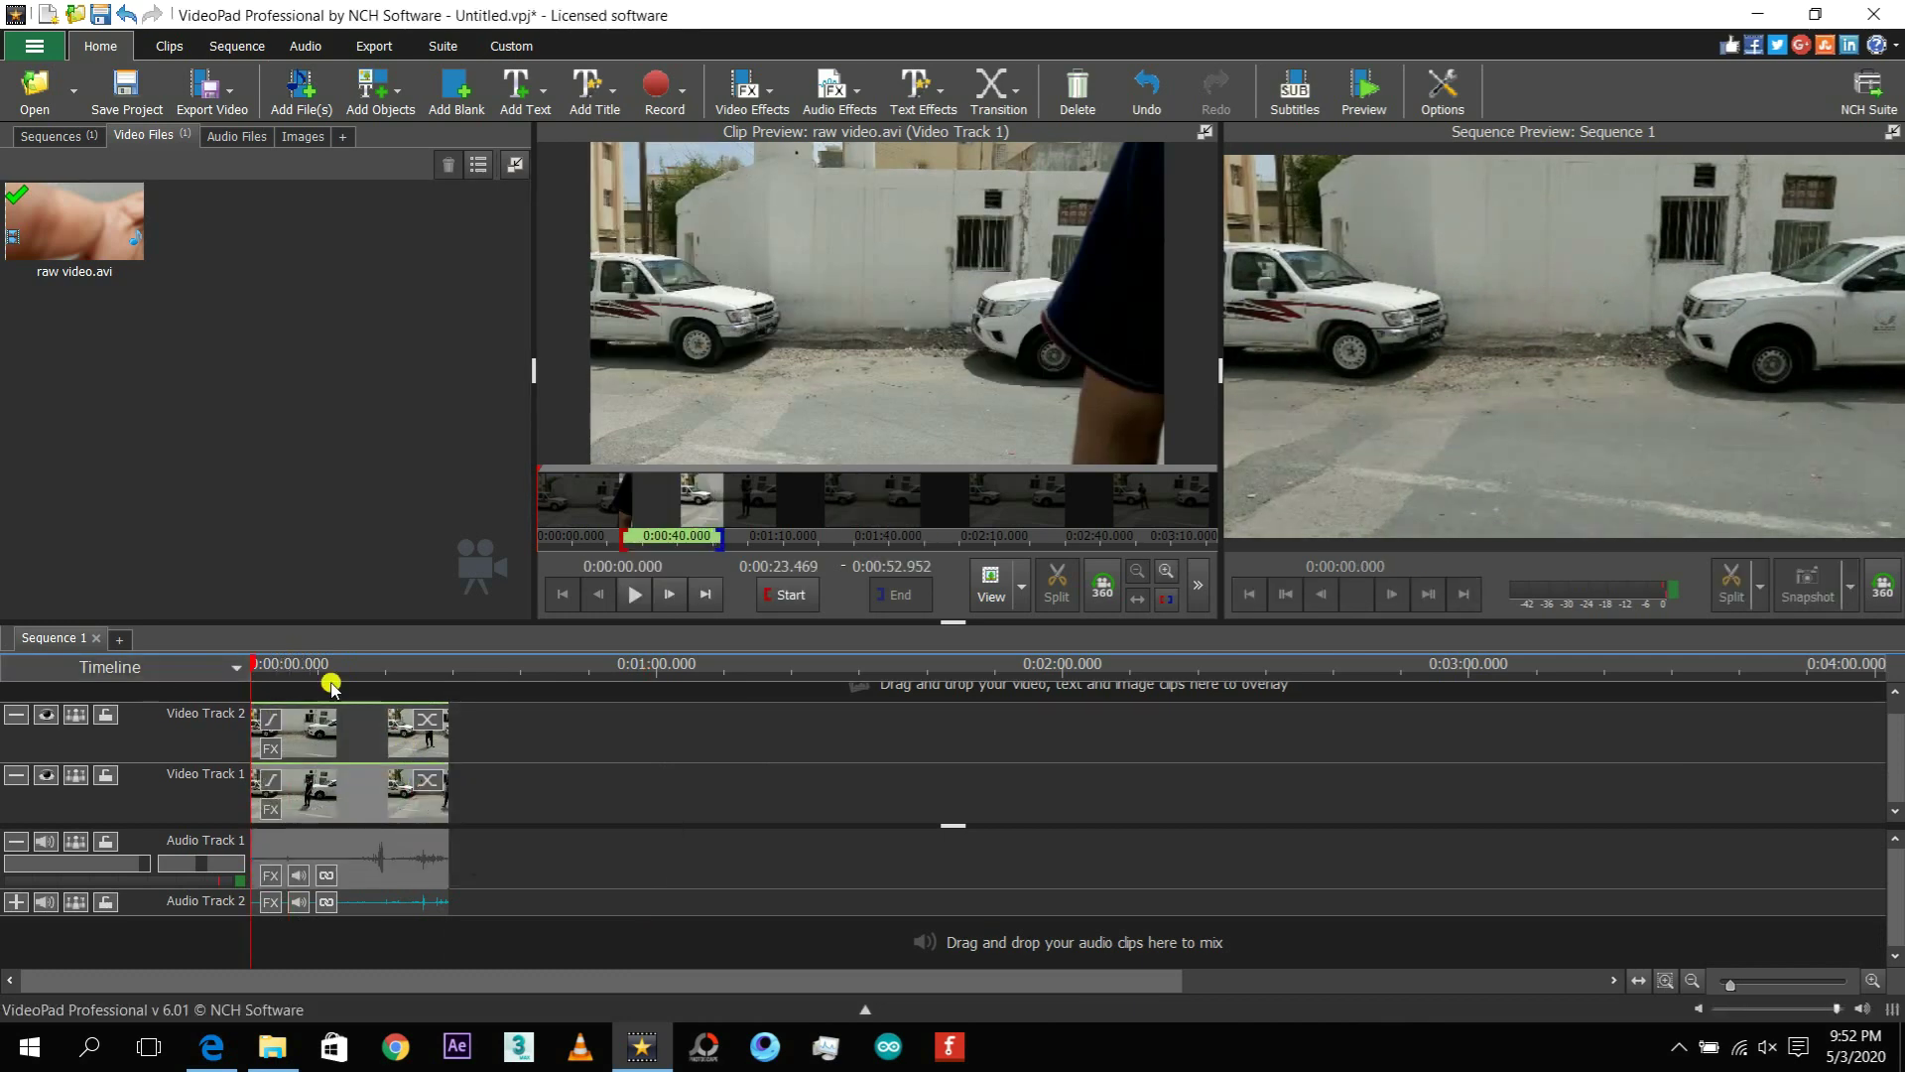
{"action": "scroll", "coordinate": [202, 680], "scroll_direction": "up", "scroll_amount": 2}
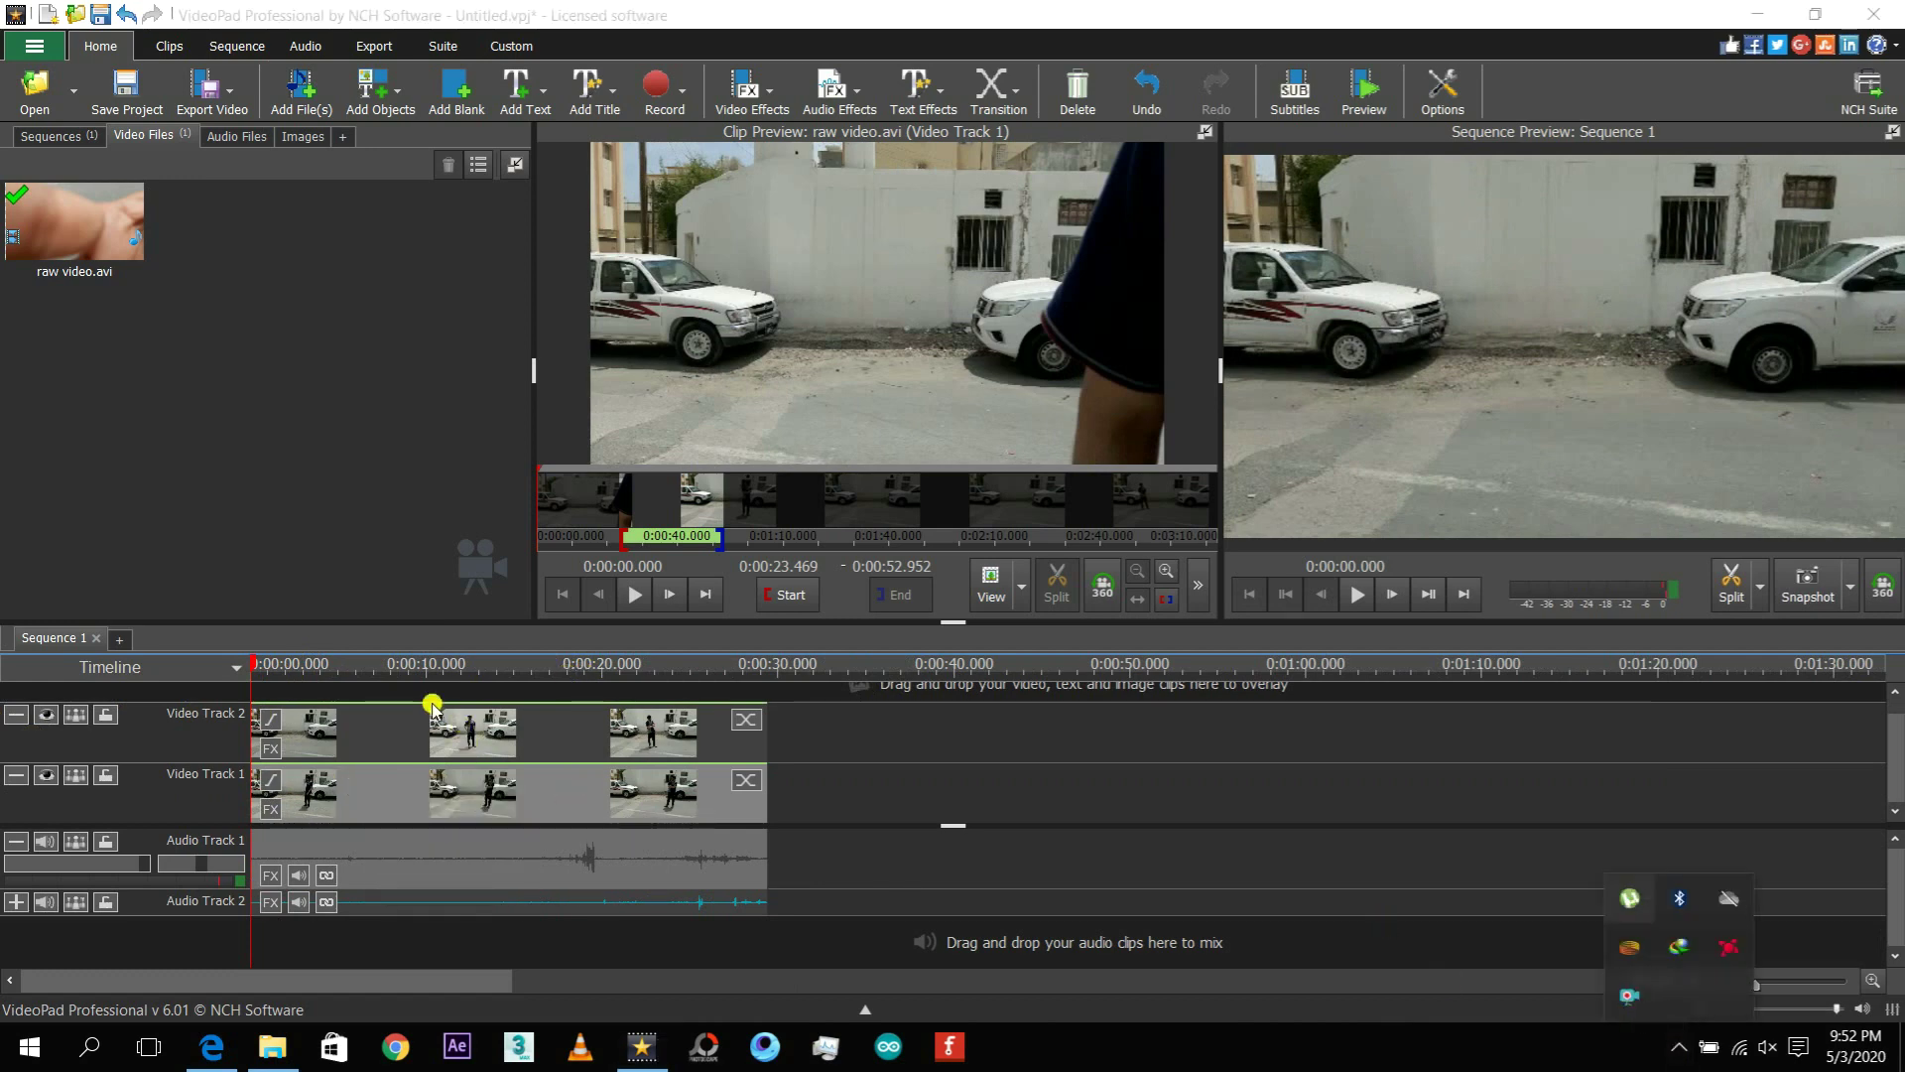
{"action": "left_click", "coordinate": [372, 674]}
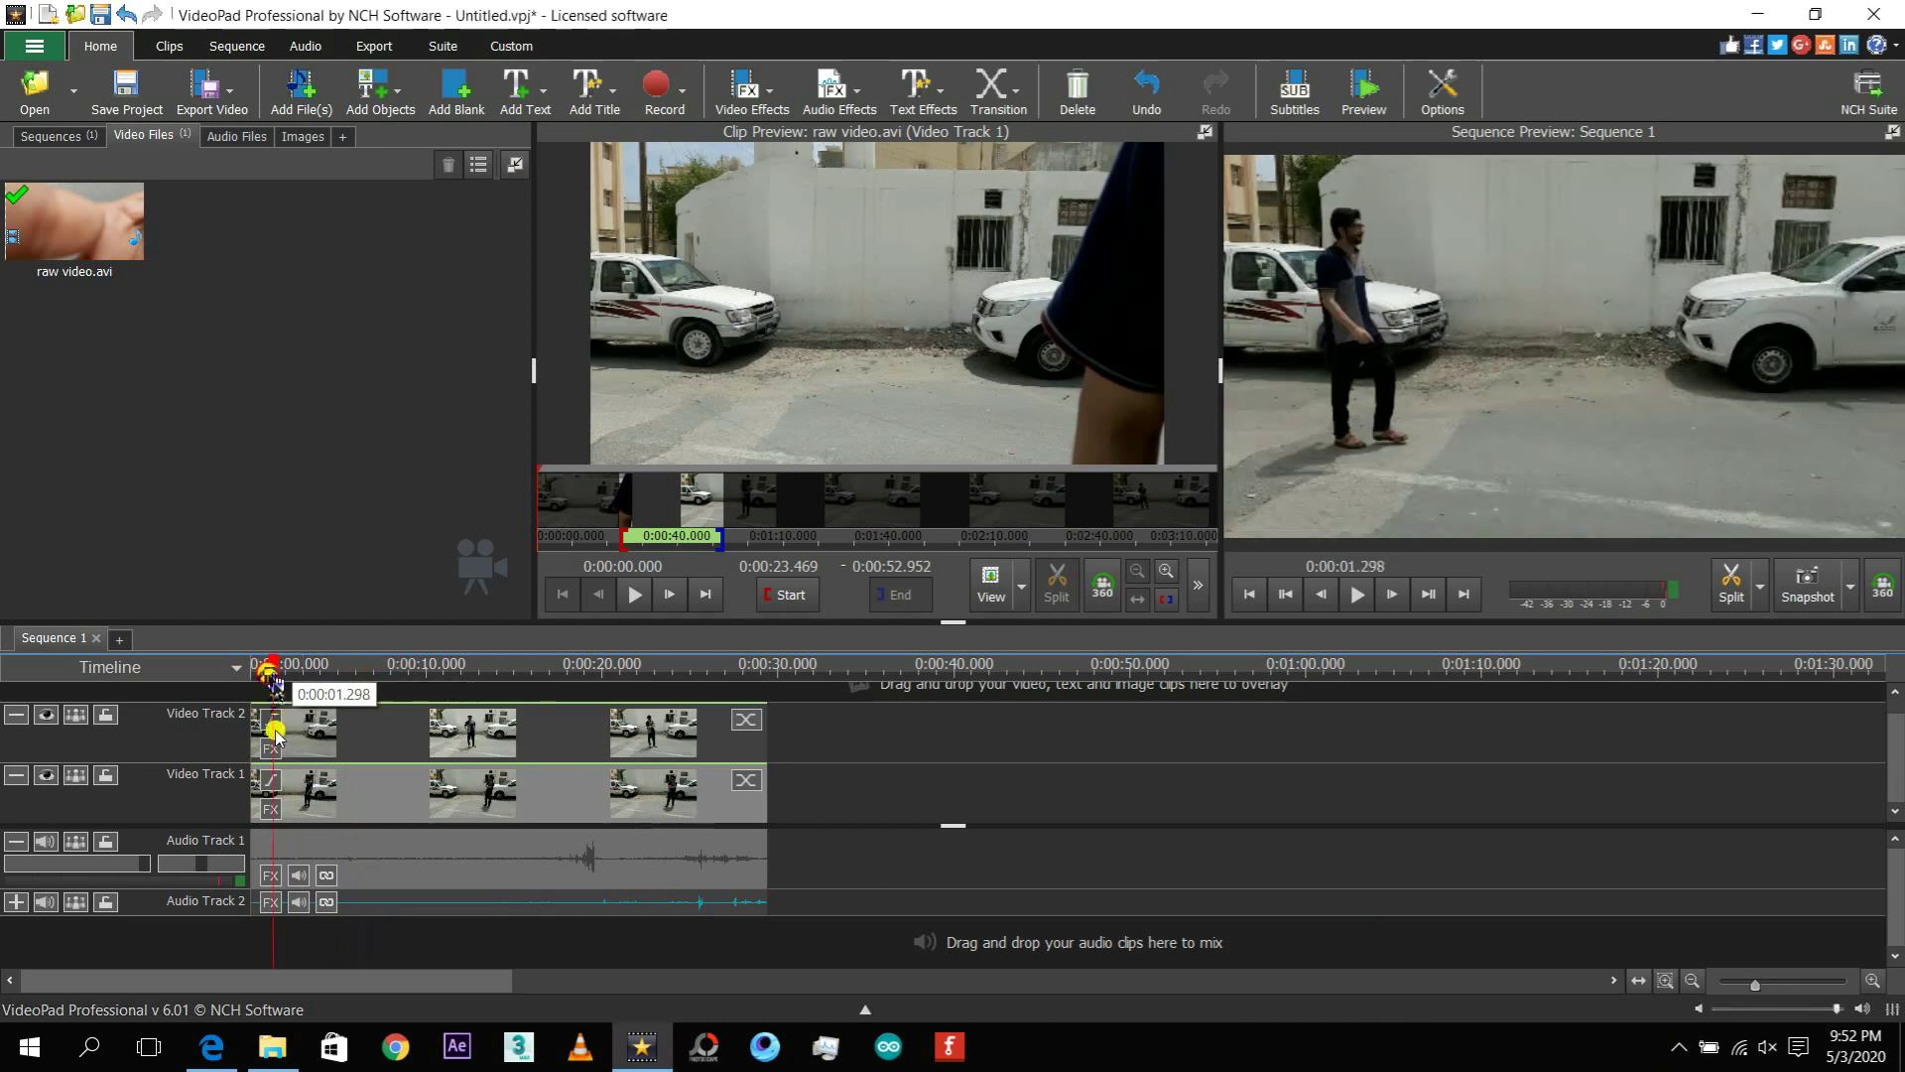
{"action": "left_click_drag", "start_coordinate": [262, 670], "coordinate": [300, 679]}
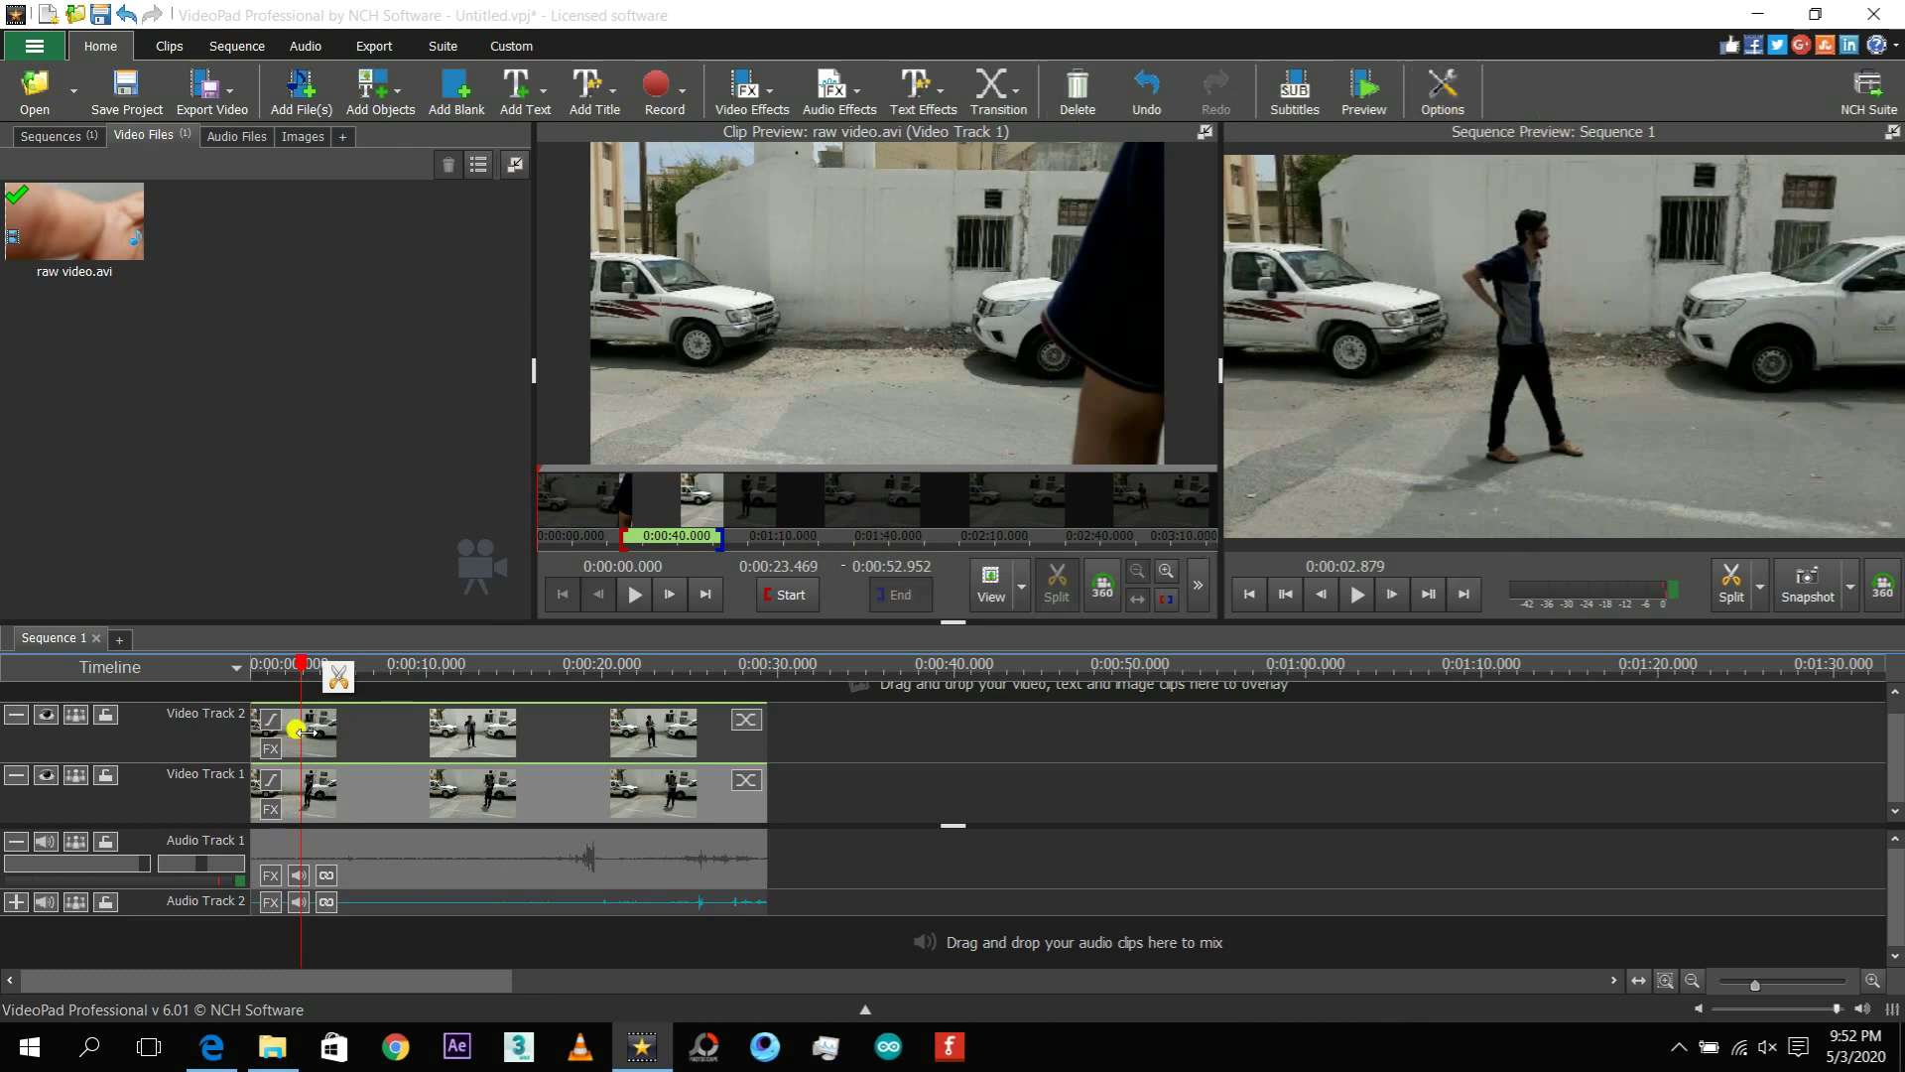
Add a Polygon Mask to the top clip and move to the frame where the man stands.
{"action": "left_click", "coordinate": [267, 749]}
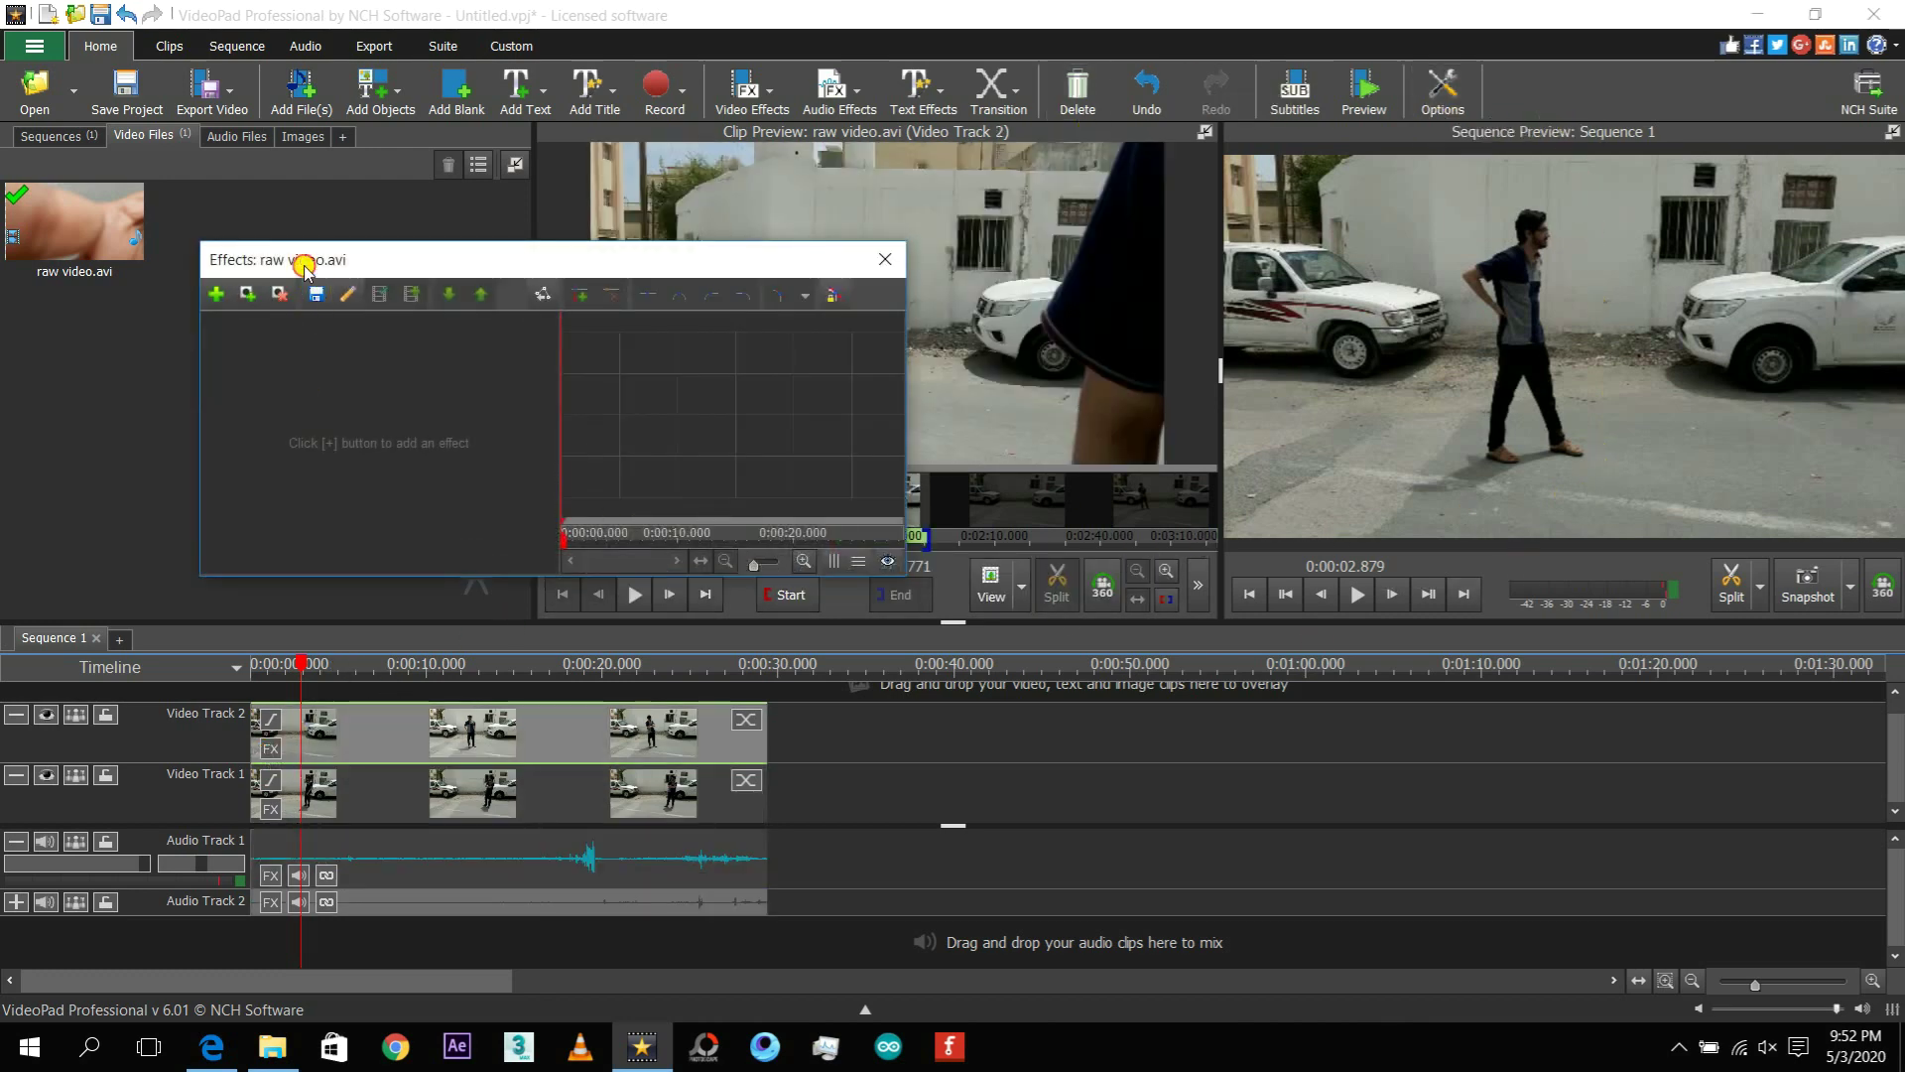
{"action": "left_click_drag", "start_coordinate": [305, 265], "coordinate": [1027, 677]}
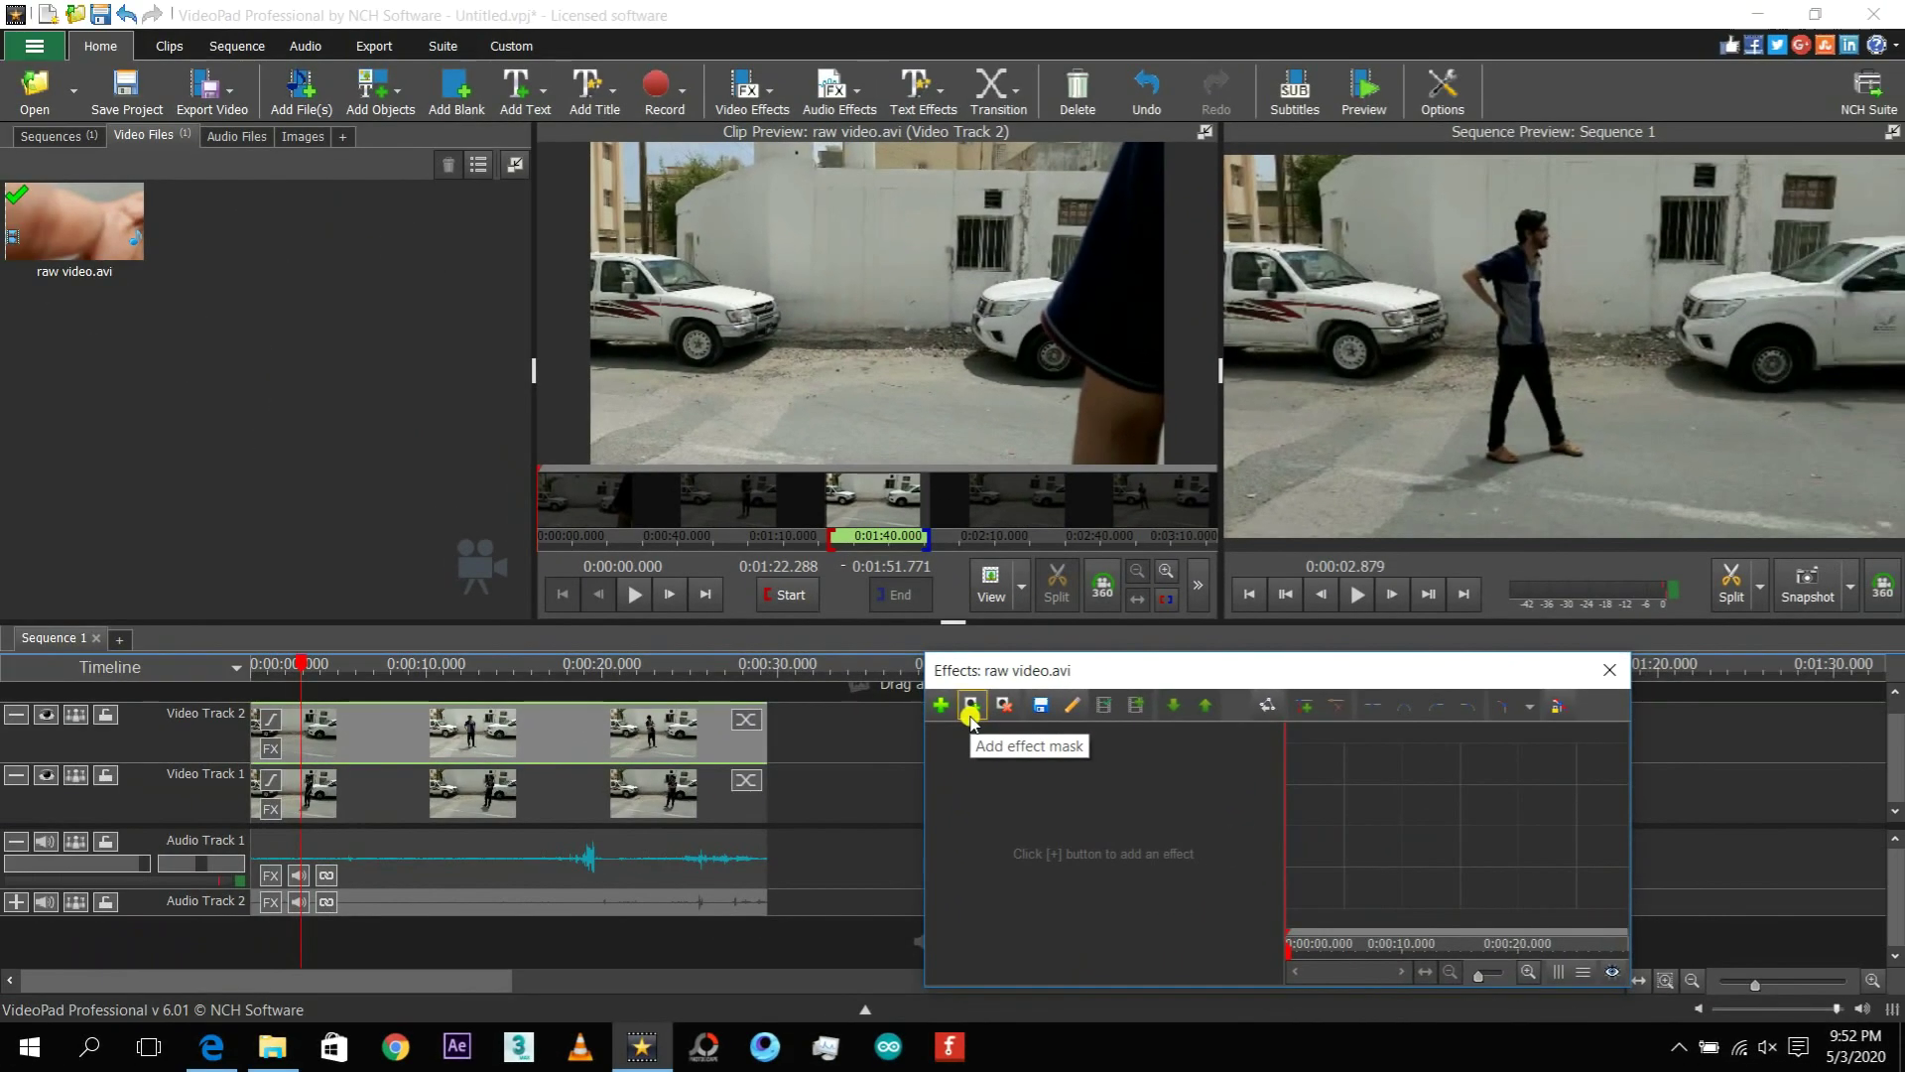
{"action": "left_click", "coordinate": [969, 708]}
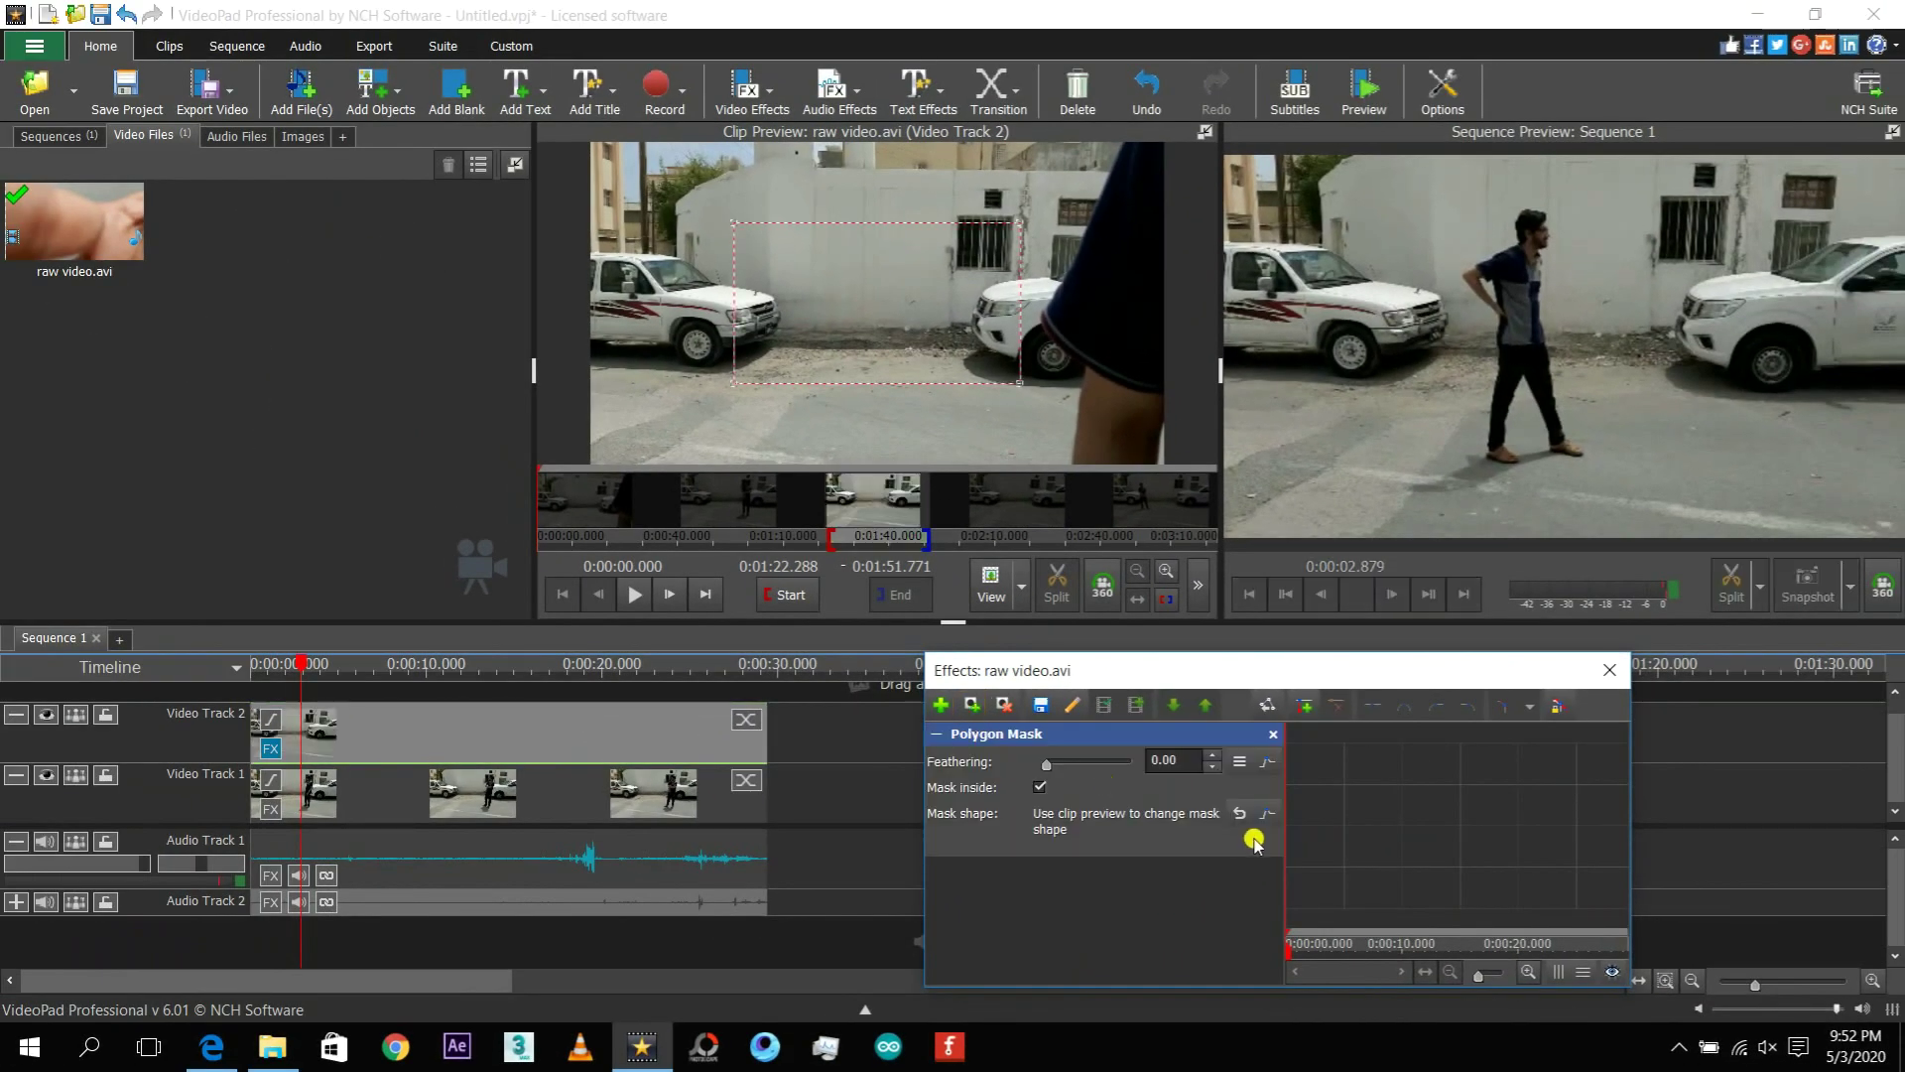
{"action": "left_click_drag", "start_coordinate": [1297, 945], "coordinate": [1256, 943]}
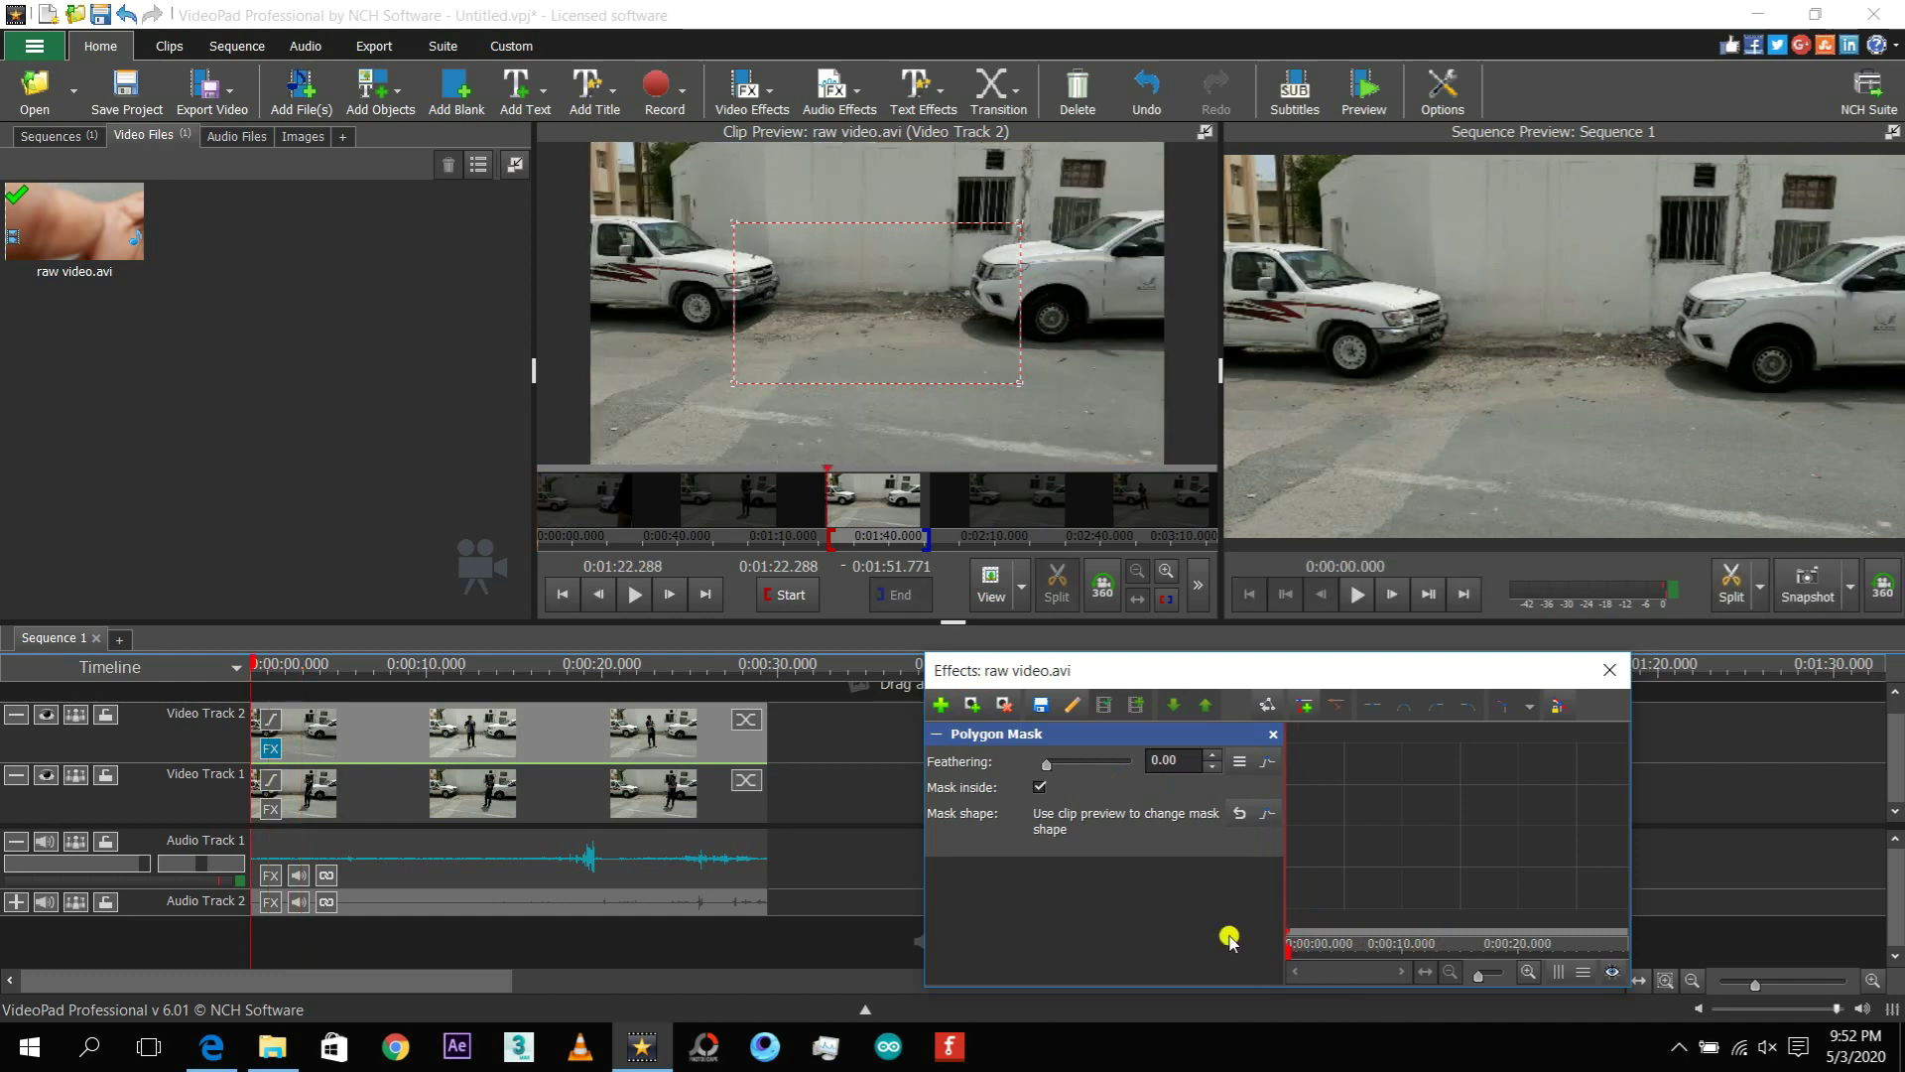
{"action": "left_click", "coordinate": [1361, 950]}
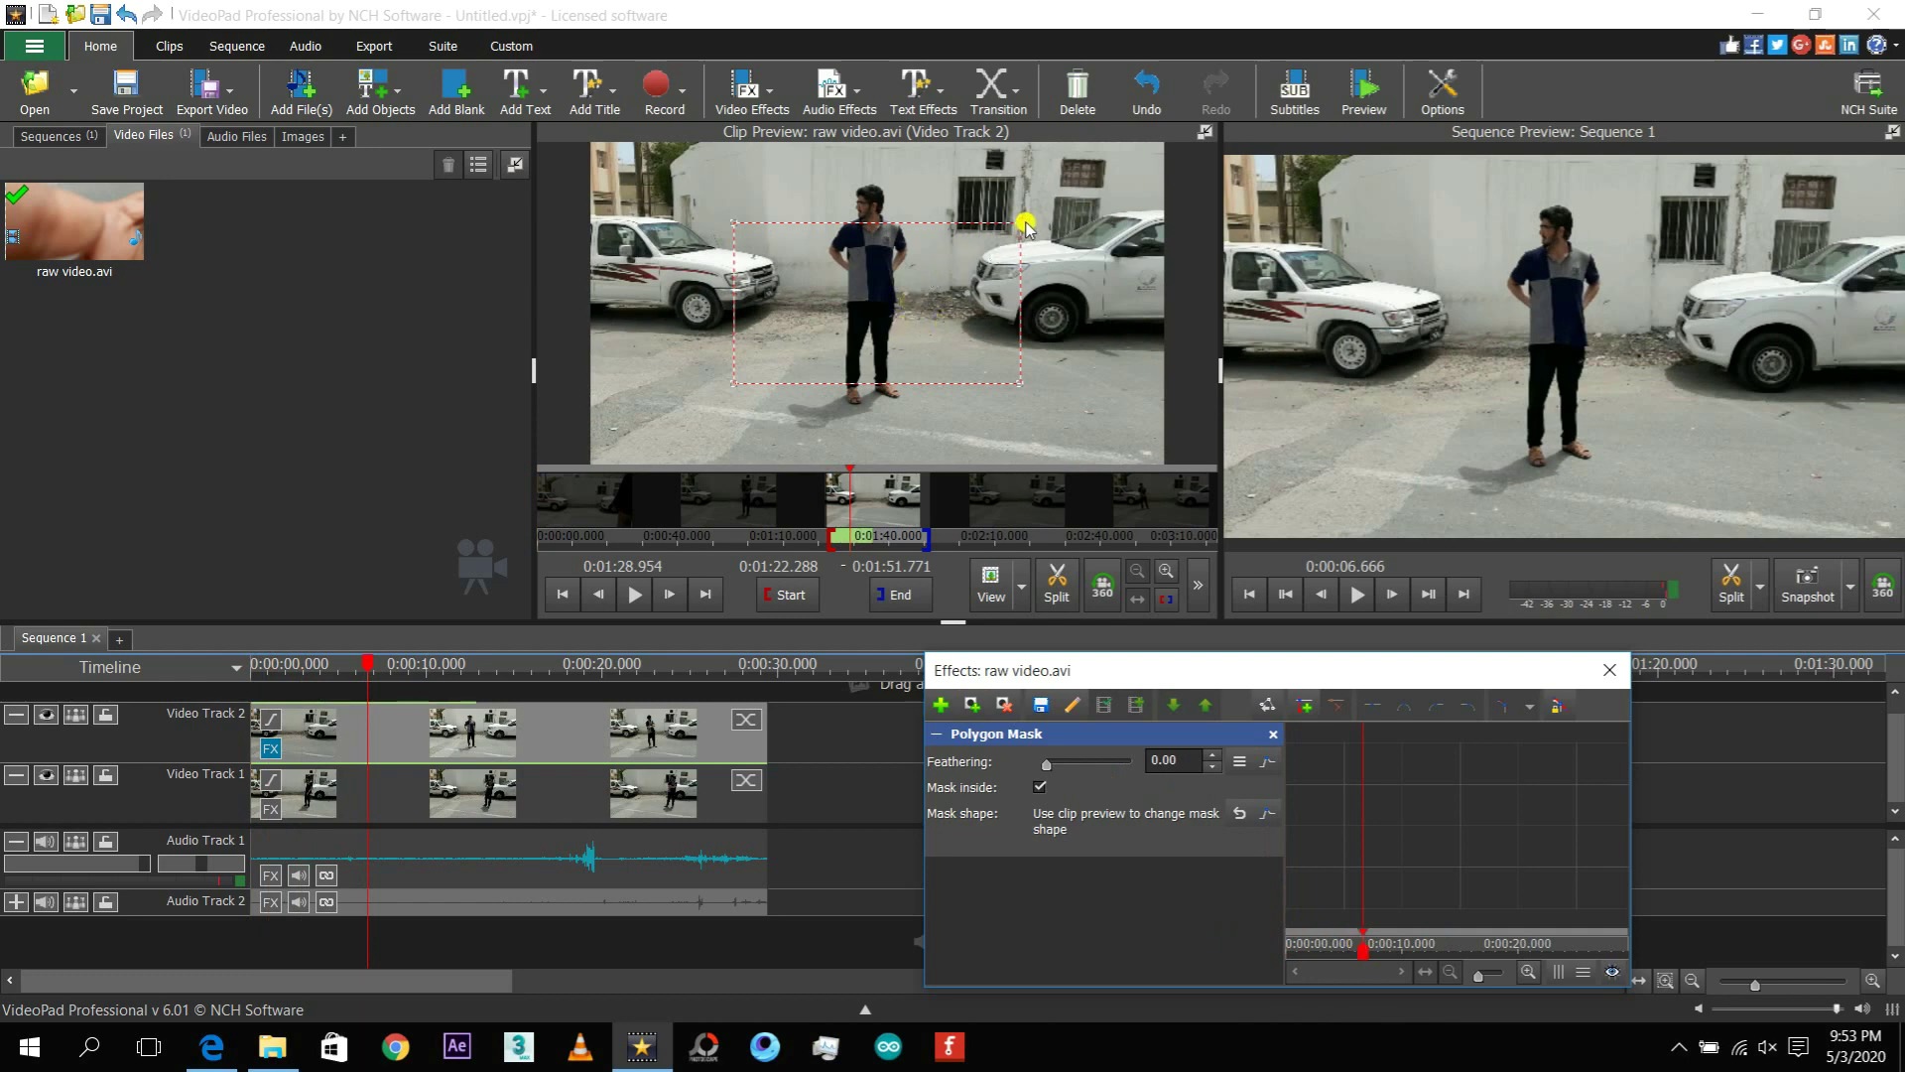
Stretch the mask's corners to cover the right part of the frame.
{"action": "left_click_drag", "start_coordinate": [1020, 223], "coordinate": [1163, 145]}
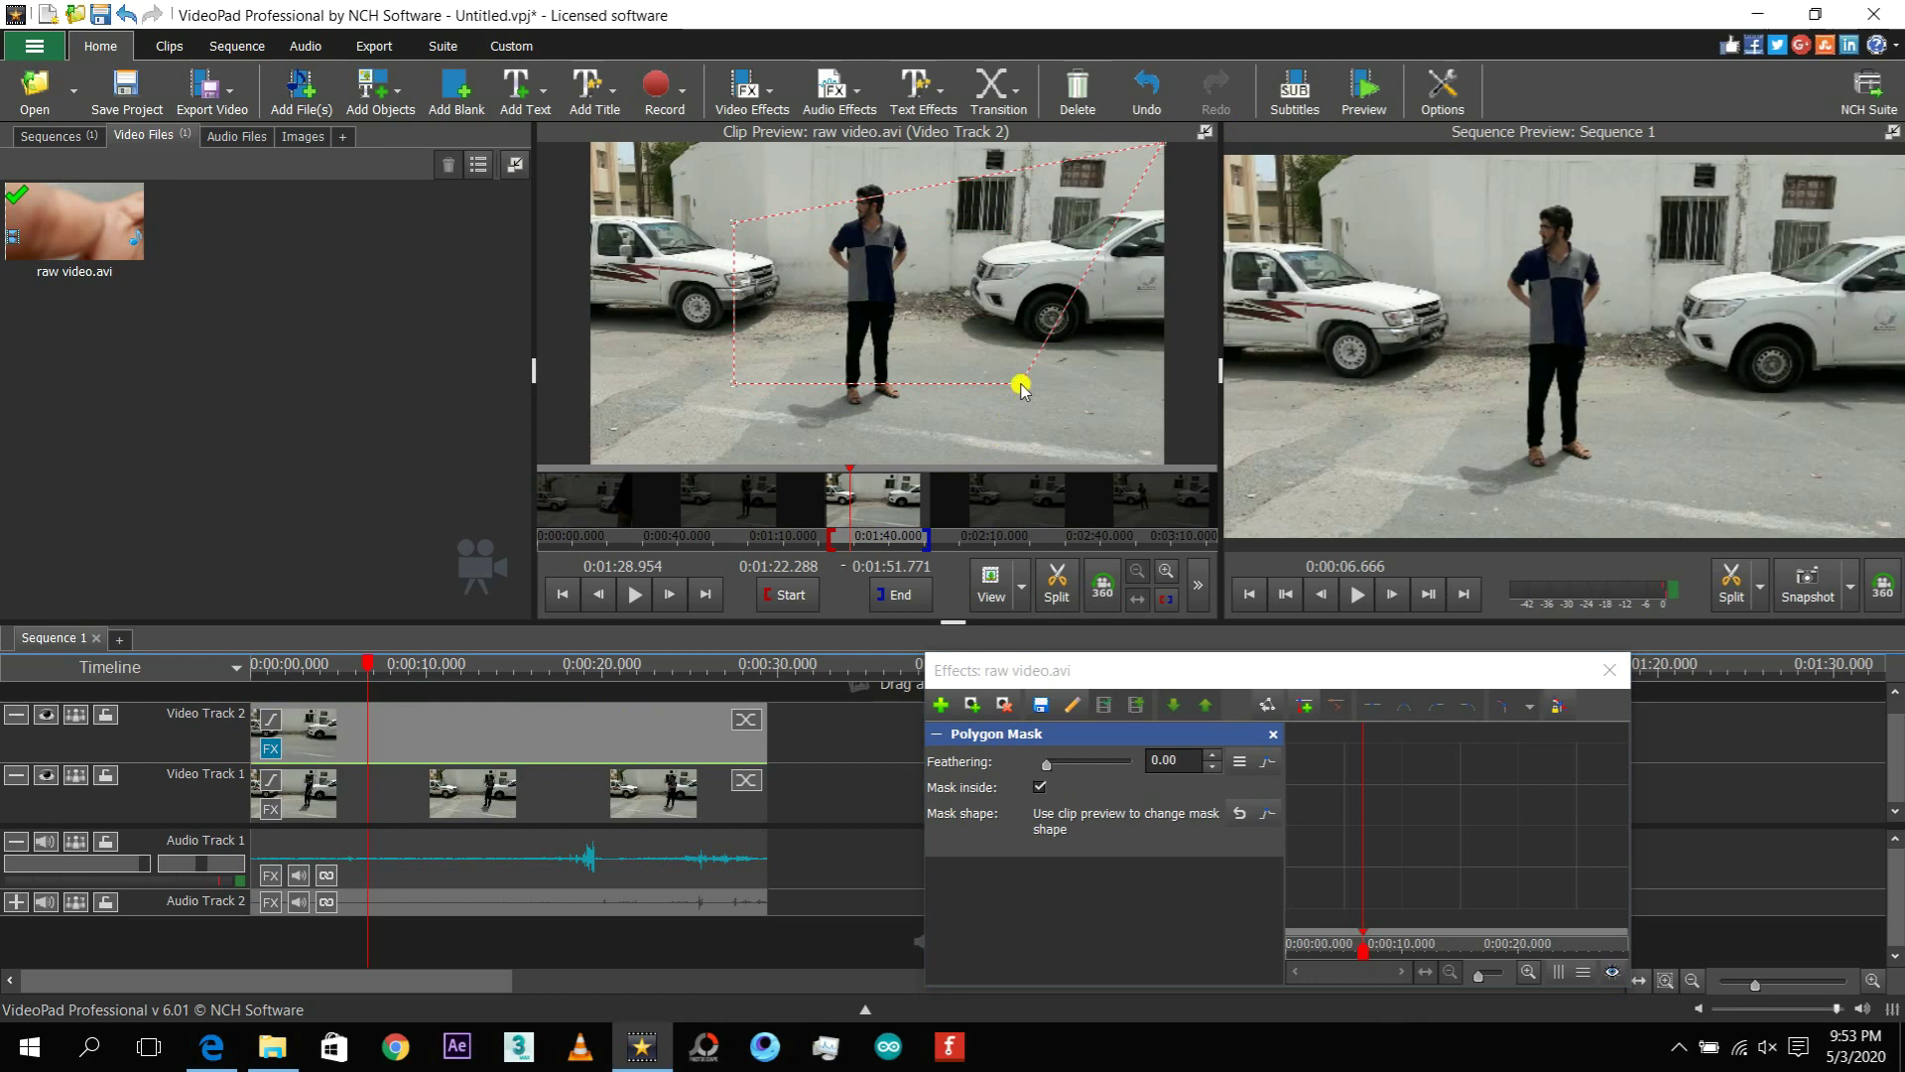
{"action": "left_click_drag", "start_coordinate": [1020, 387], "coordinate": [1212, 494]}
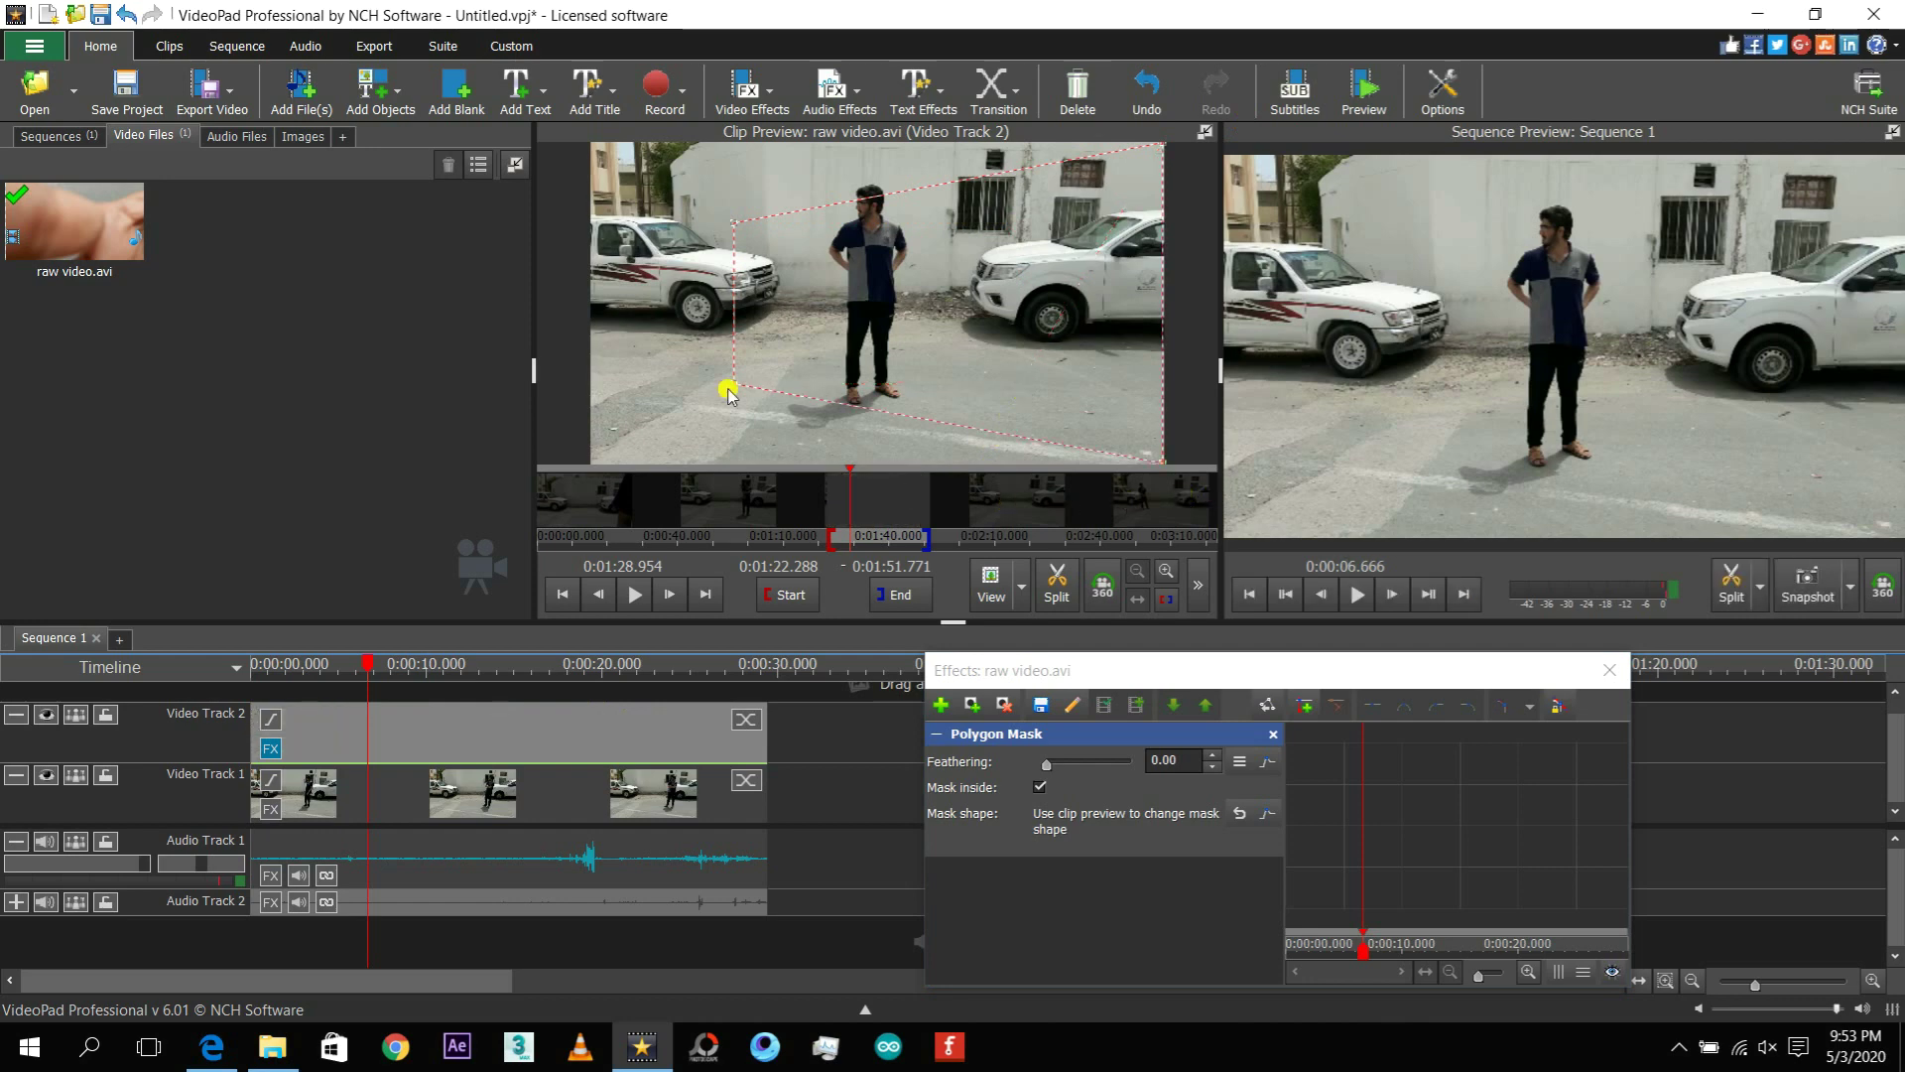
{"action": "left_click", "coordinate": [734, 389]}
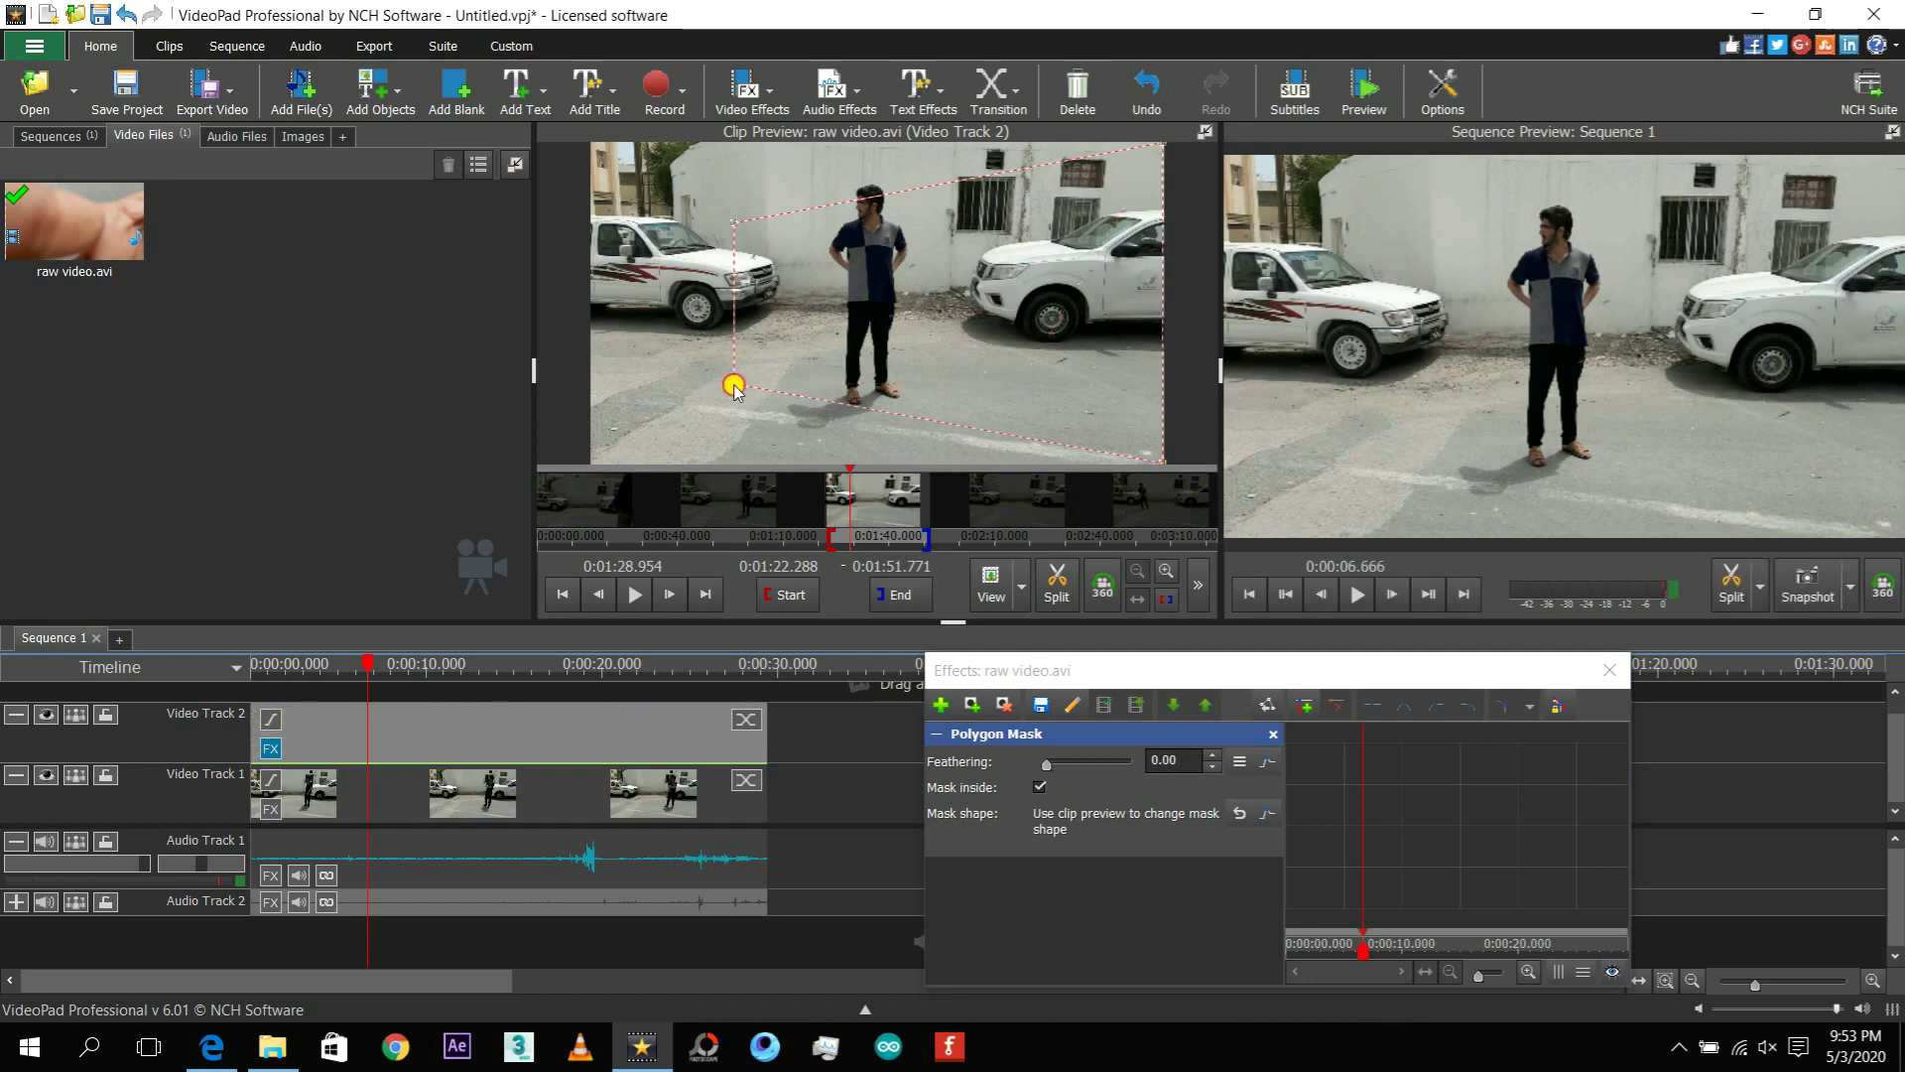
{"action": "left_click_drag", "start_coordinate": [734, 389], "coordinate": [902, 468]}
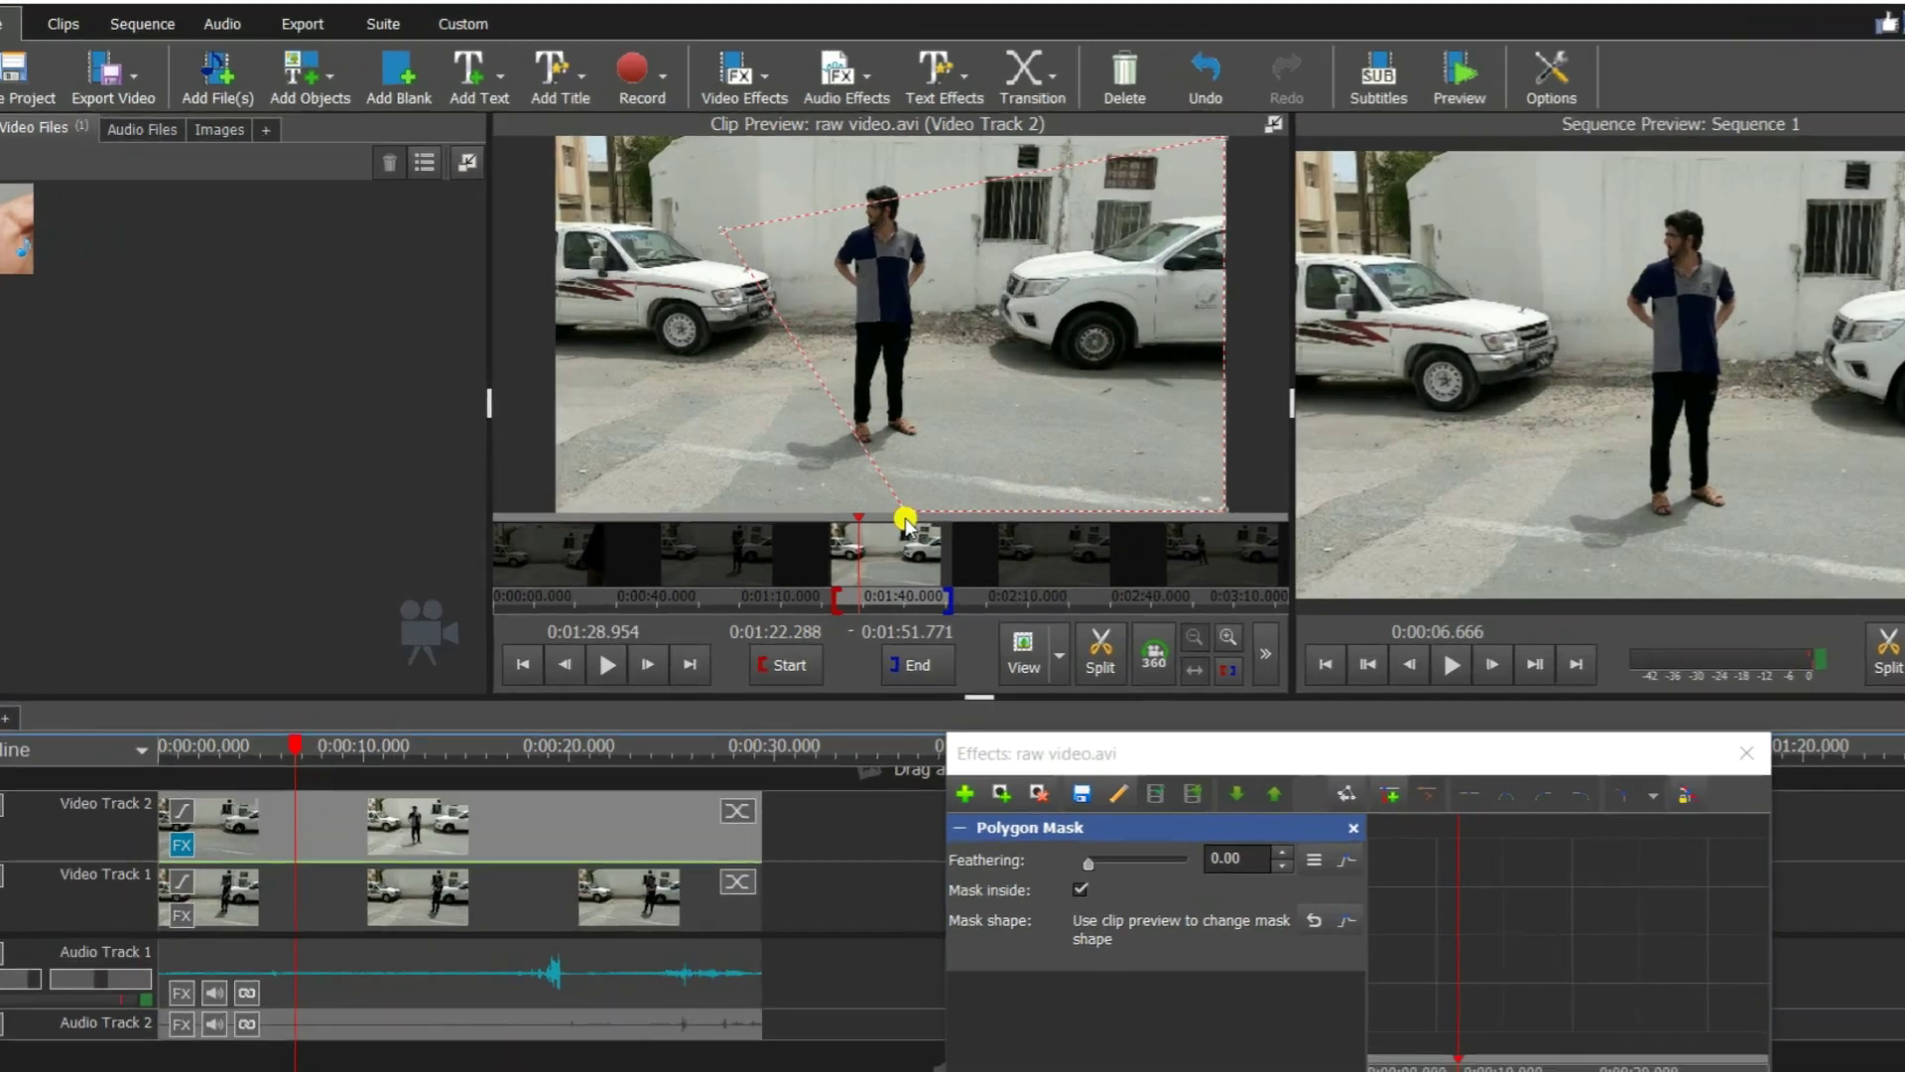
{"action": "left_click_drag", "start_coordinate": [733, 224], "coordinate": [877, 127]}
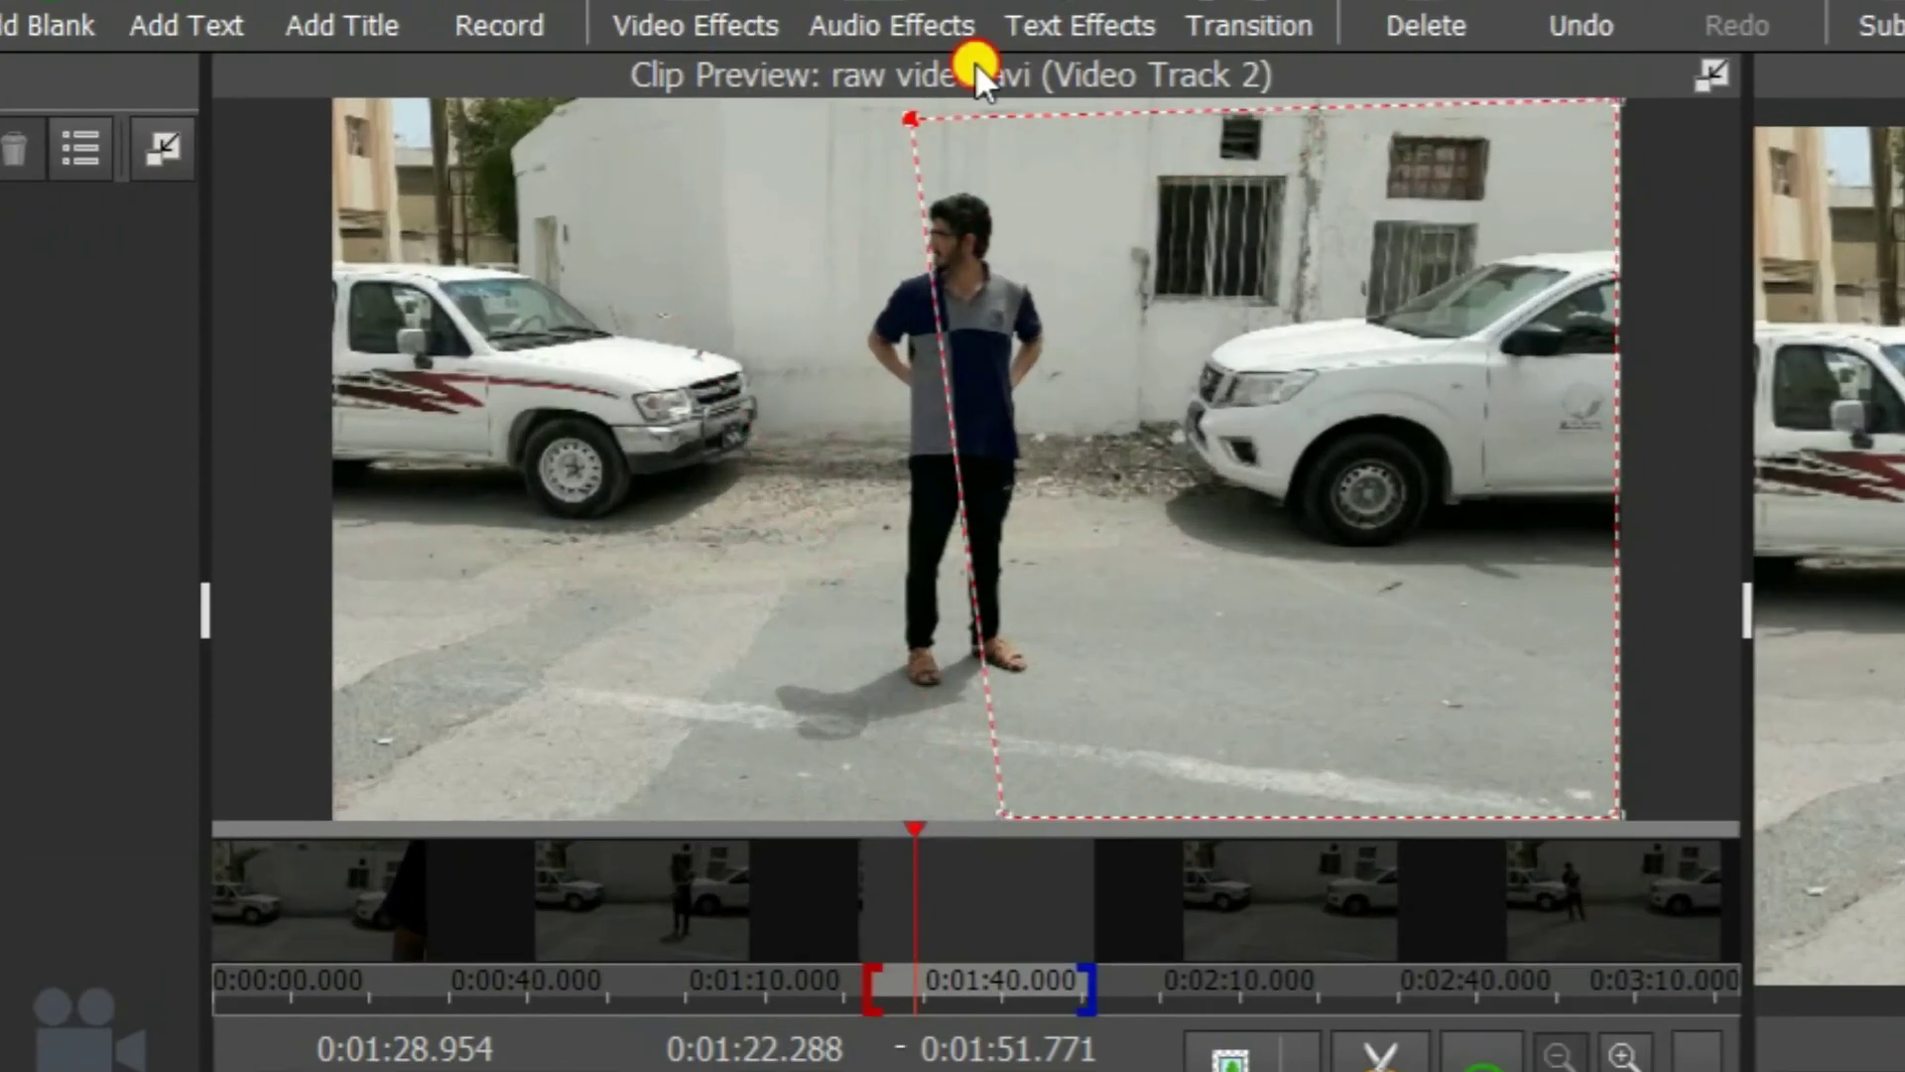
Trace the mask's left edge around the man's body and legs.
{"action": "left_click_drag", "start_coordinate": [974, 62], "coordinate": [1074, 299]}
{"action": "mouse_move", "coordinate": [1062, 487]}
{"action": "left_mouse_down"}
{"action": "mouse_move", "coordinate": [1055, 642]}
{"action": "mouse_move", "coordinate": [1075, 702]}
{"action": "left_mouse_up"}
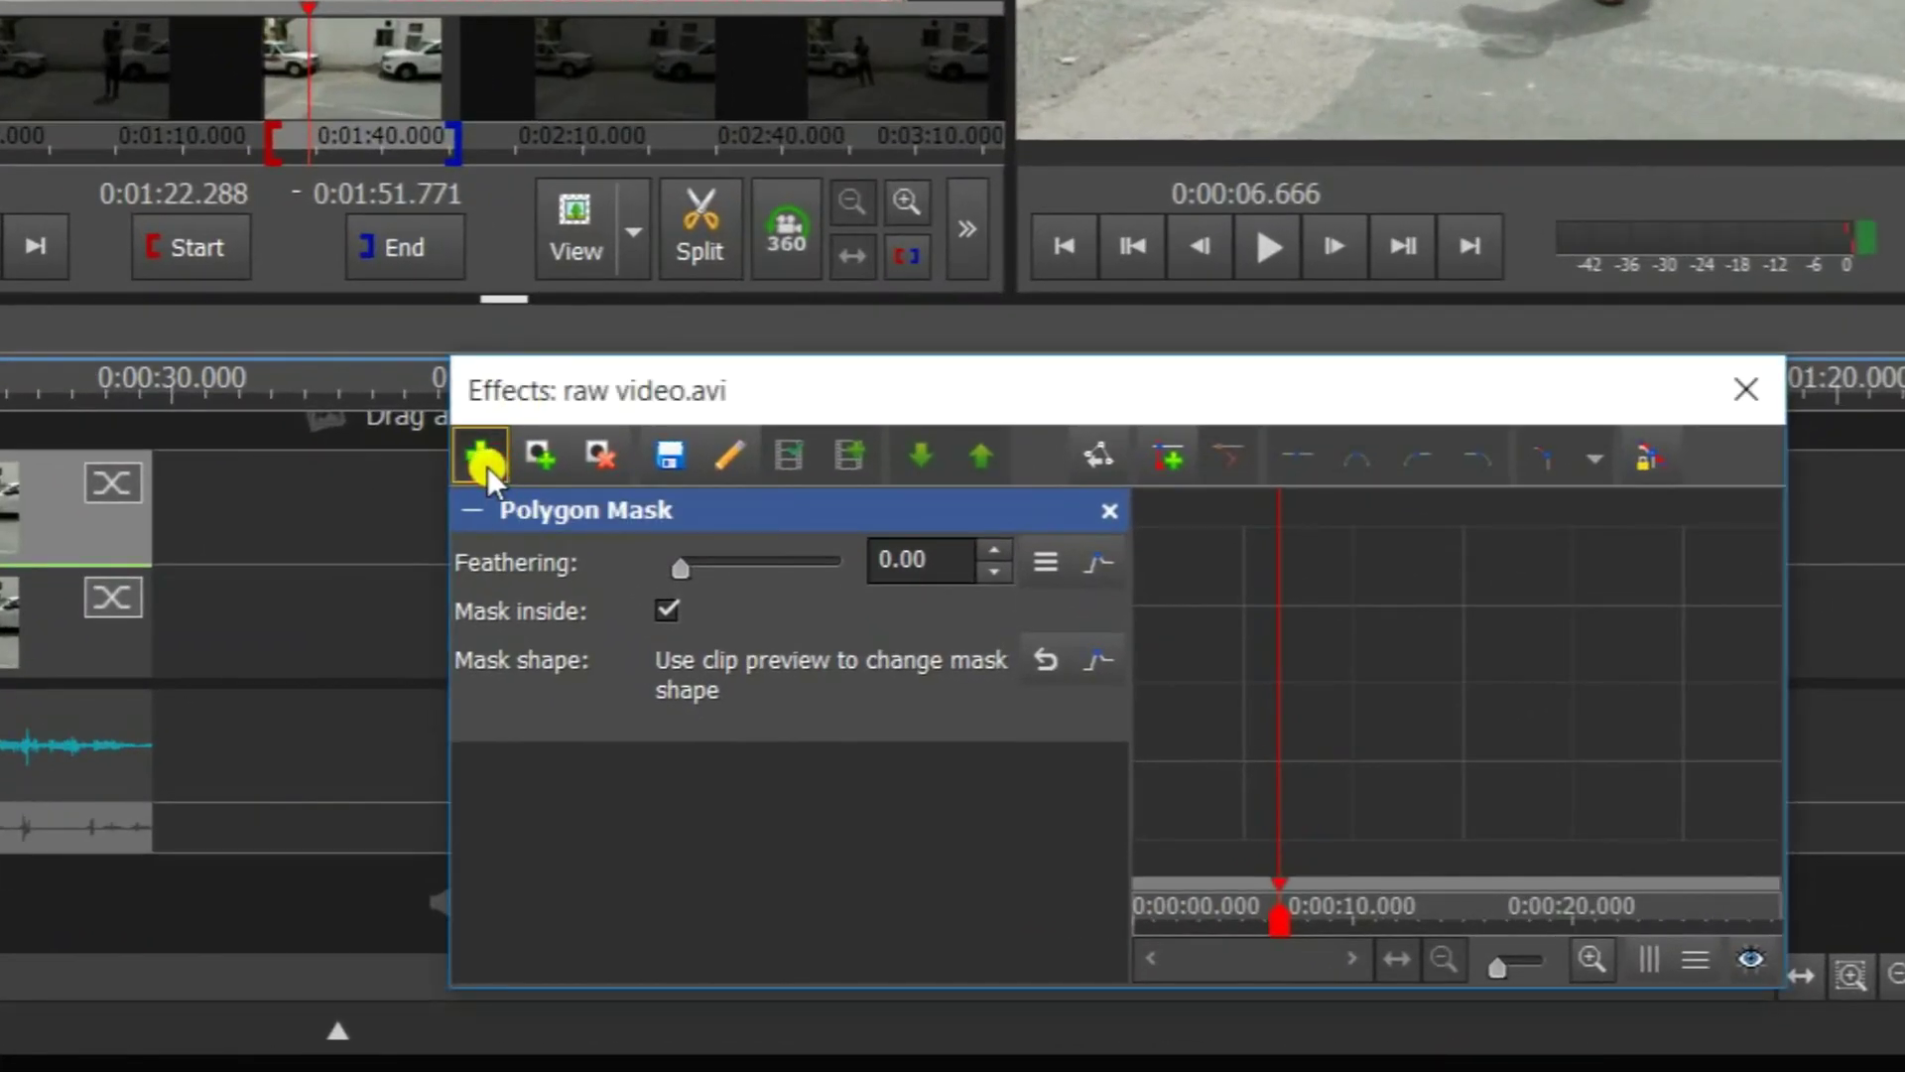
Add a Transparency effect and set the masked layer's opacity from 50 to 0.
{"action": "left_click", "coordinate": [487, 465]}
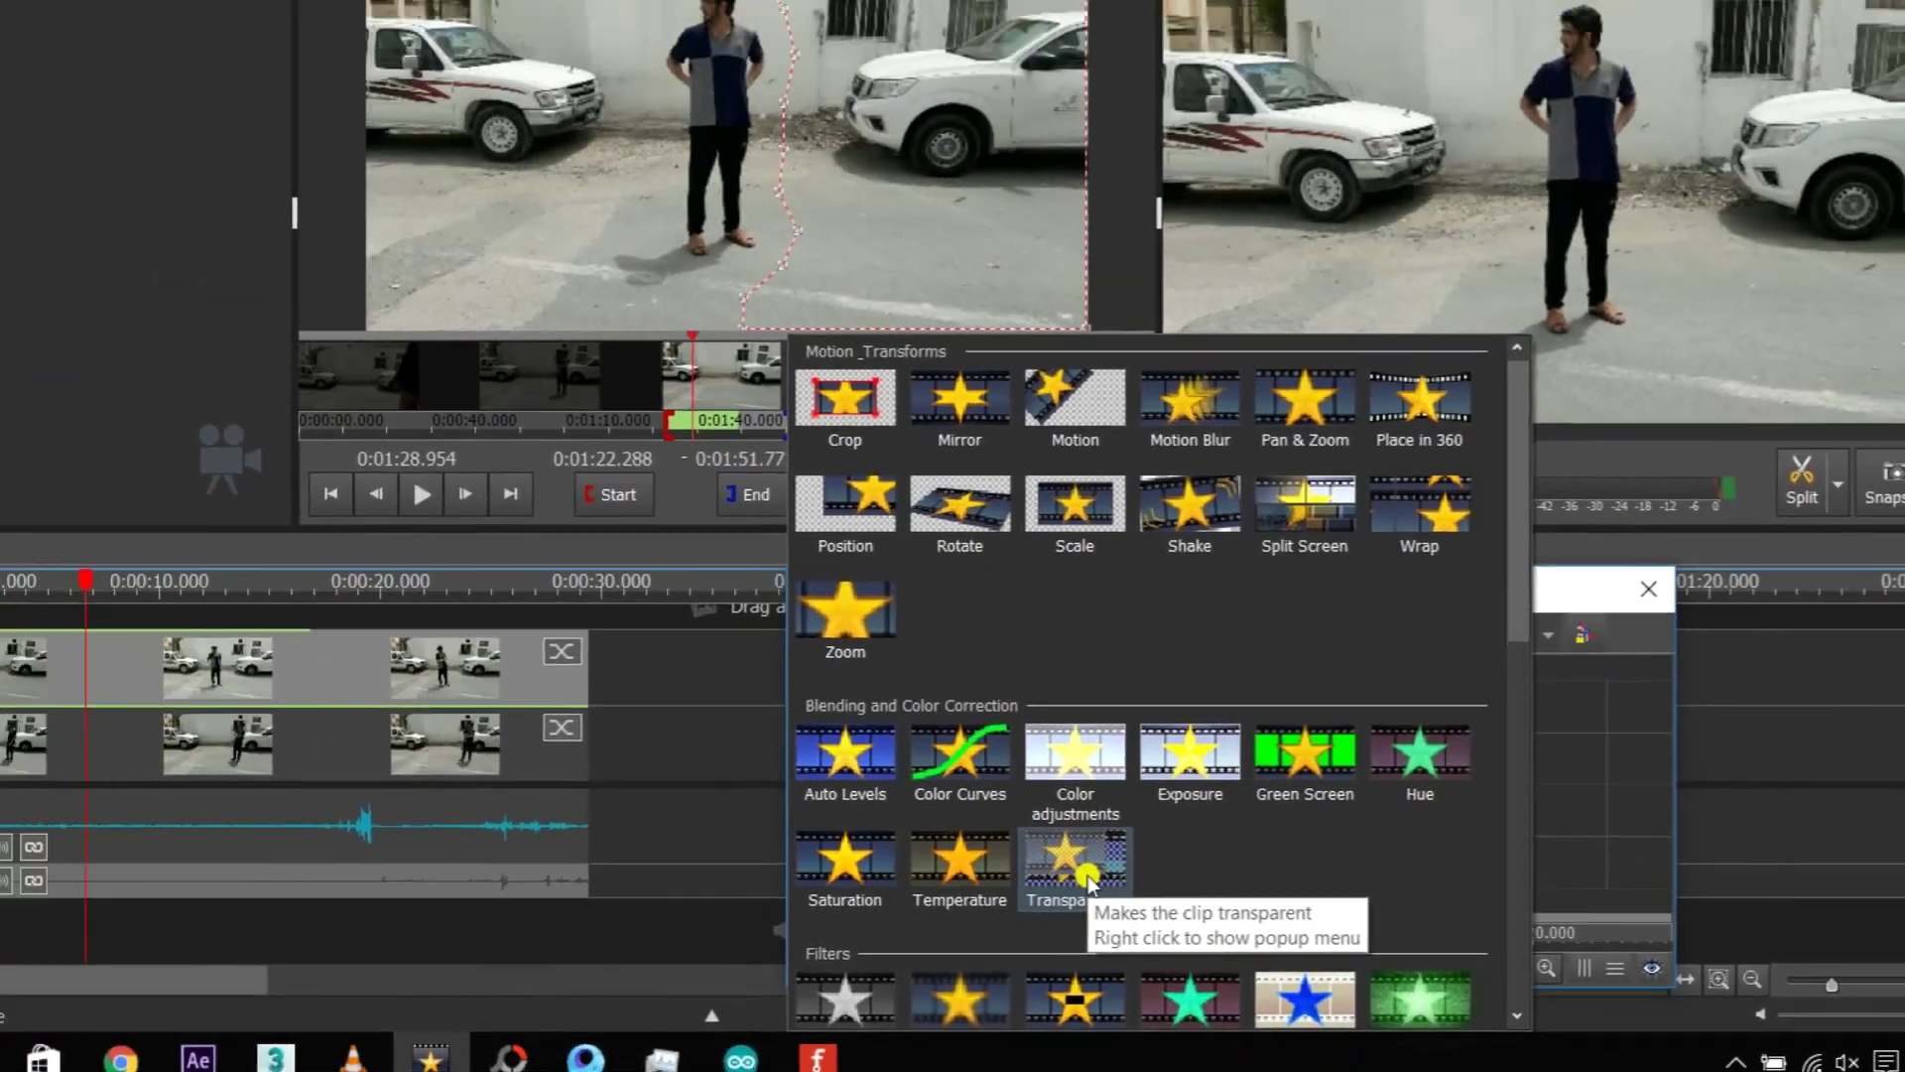
{"action": "left_click", "coordinate": [947, 827]}
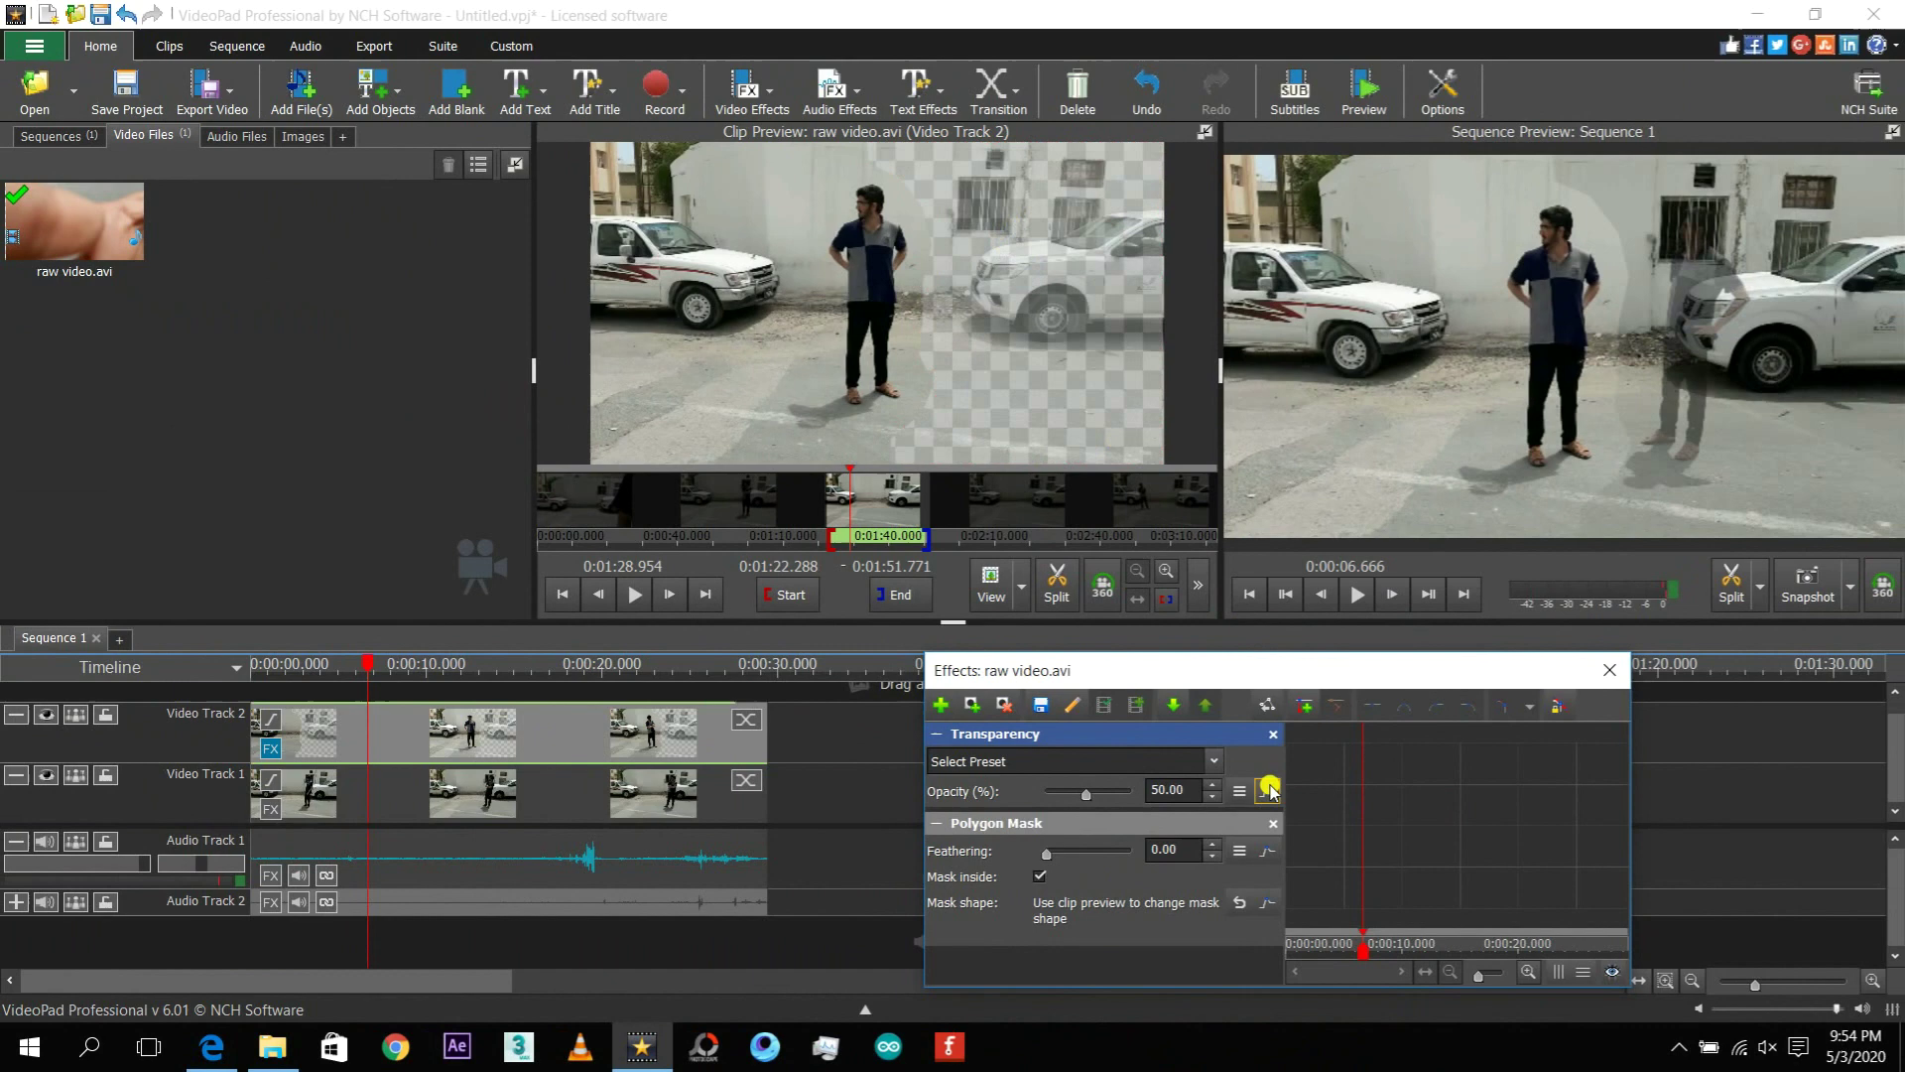
{"action": "left_click_drag", "start_coordinate": [1085, 796], "coordinate": [1043, 797]}
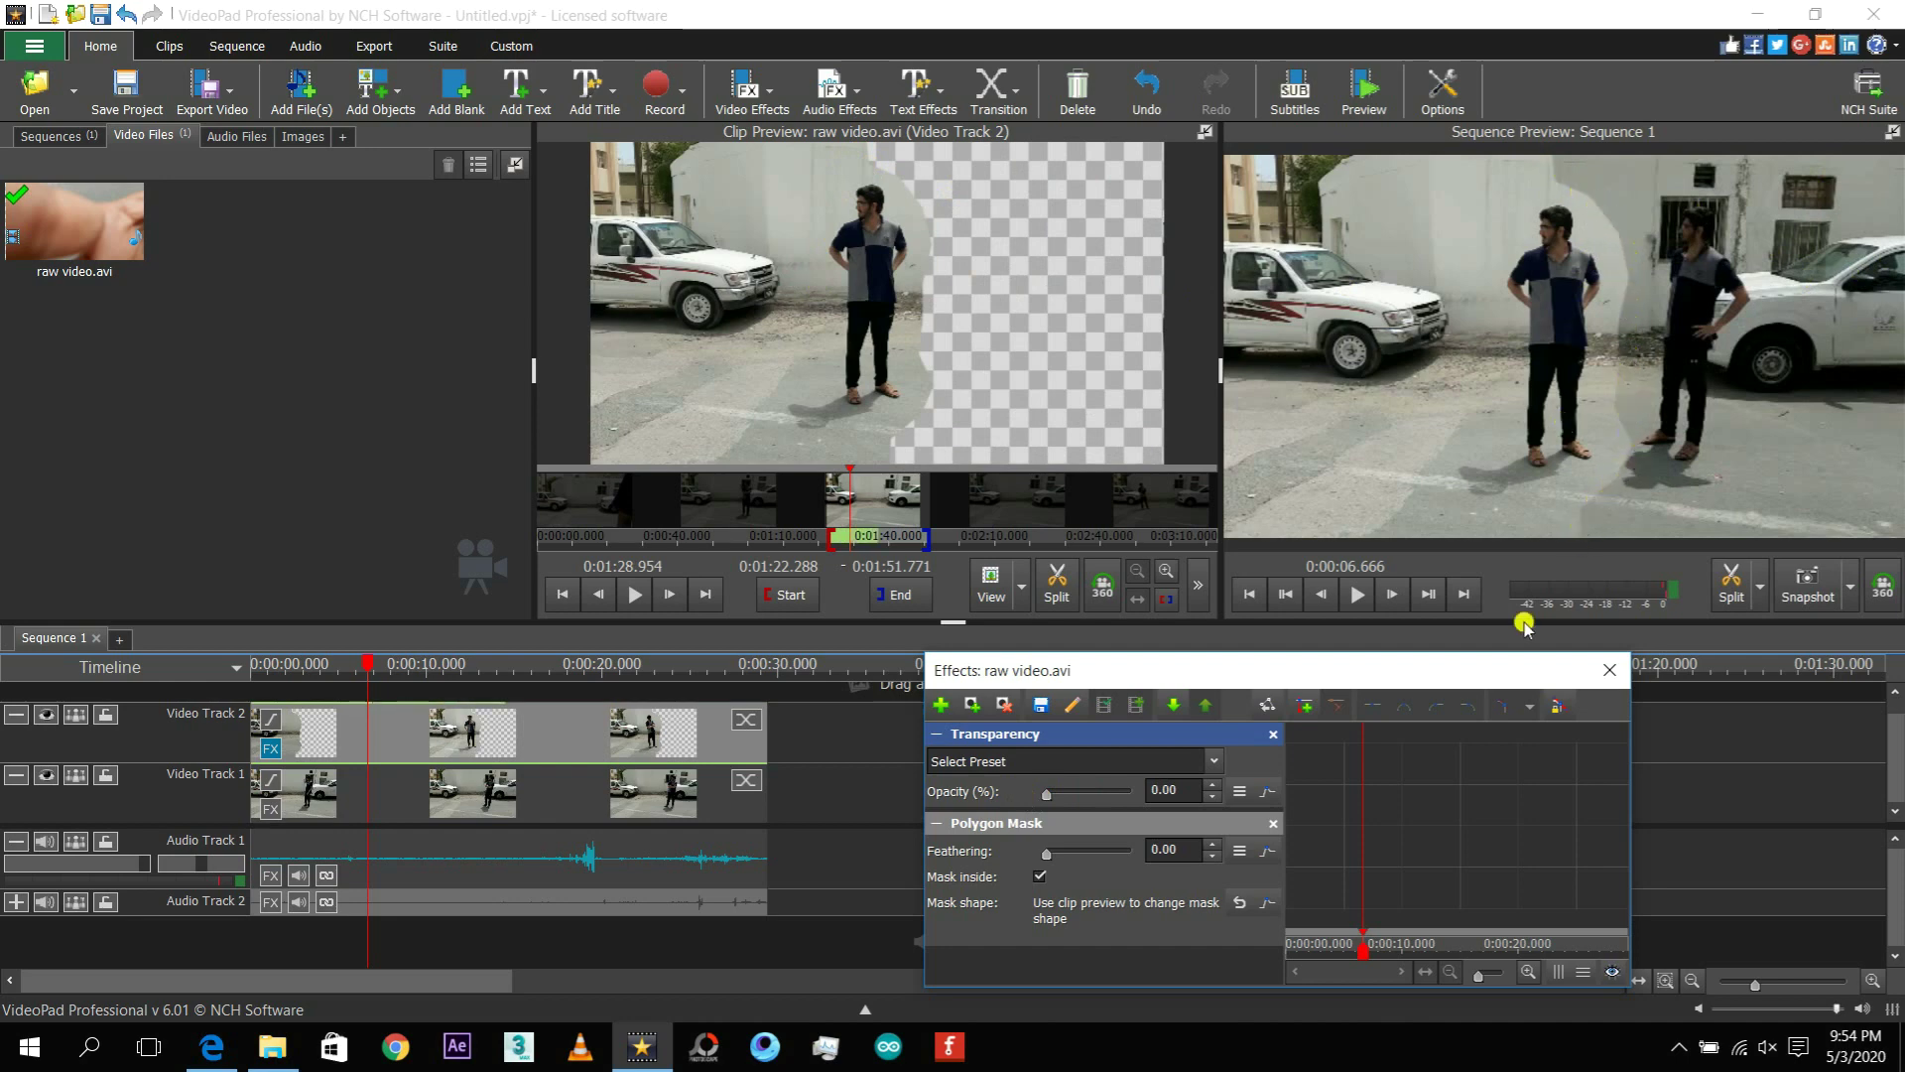
Set the polygon mask's feathering to 1.00 to soften the seam.
{"action": "left_click", "coordinate": [1053, 829]}
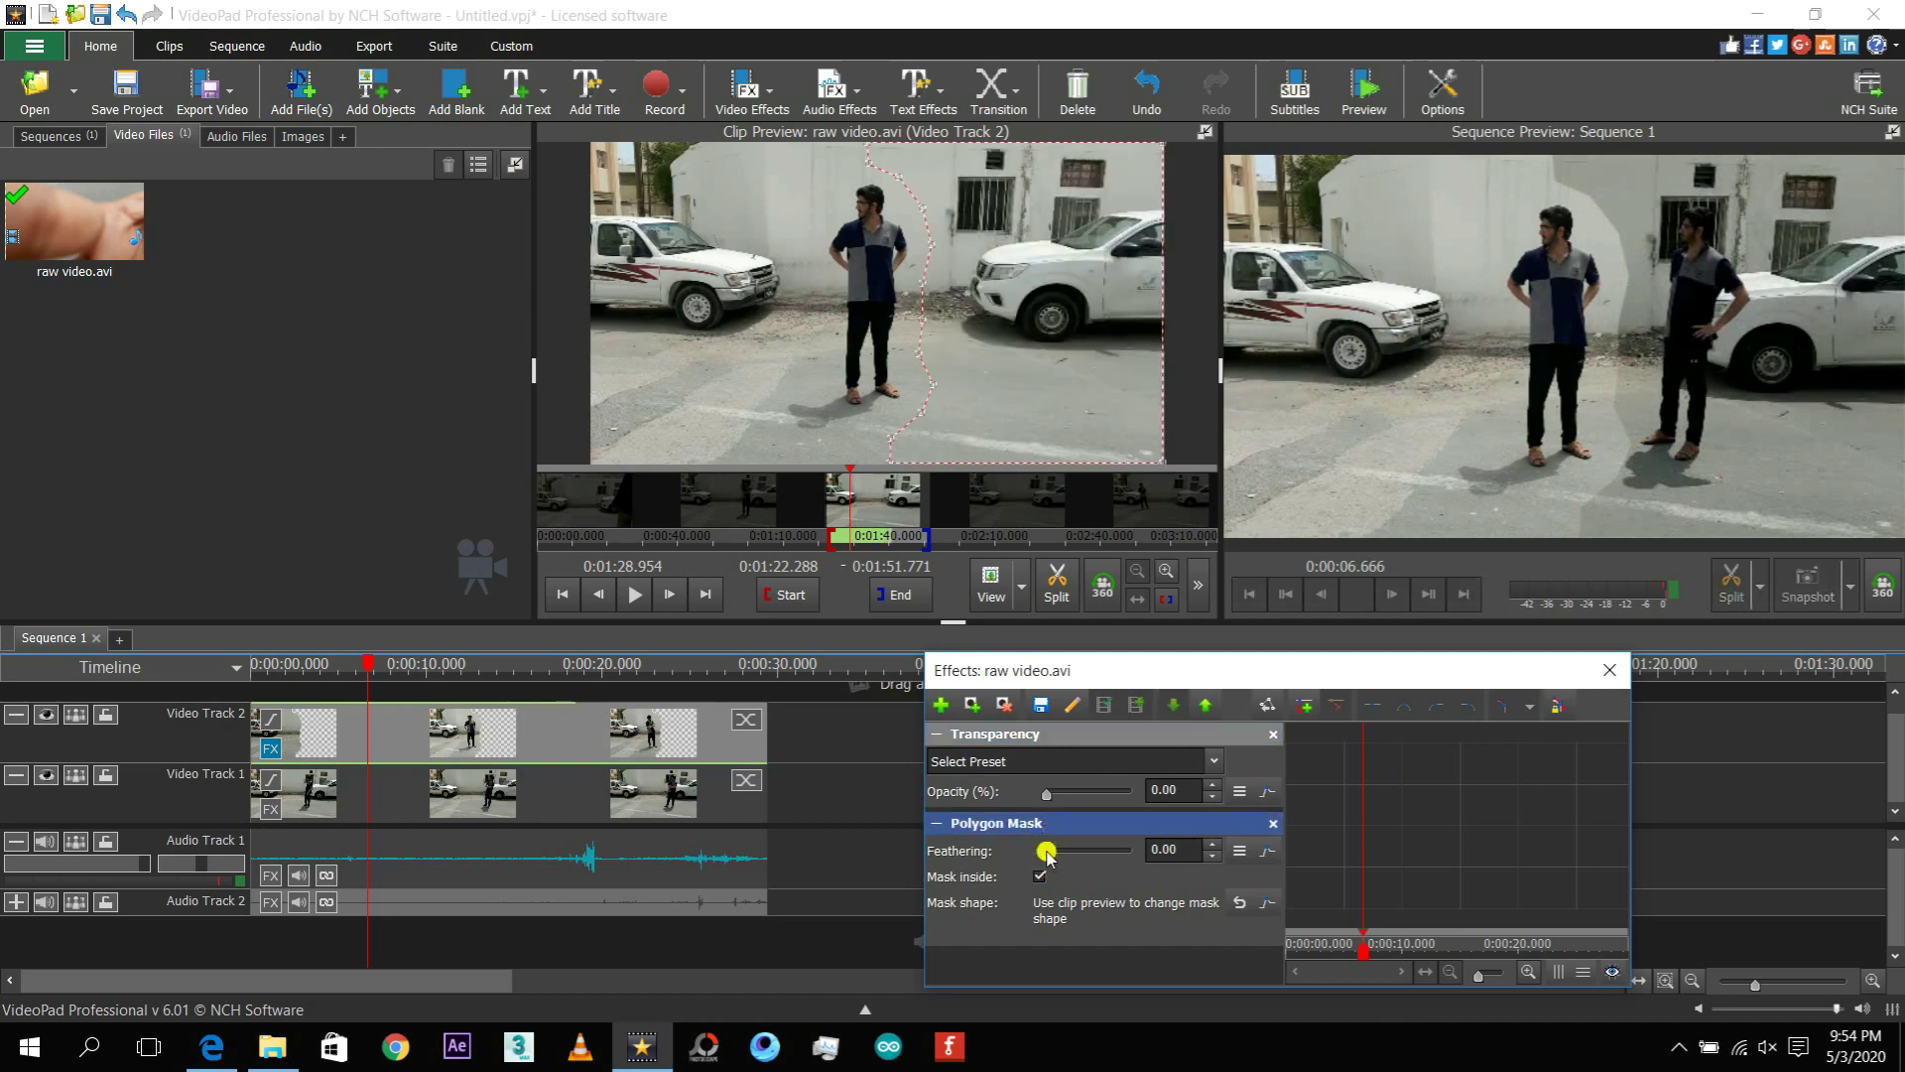
{"action": "left_click_drag", "start_coordinate": [1046, 851], "coordinate": [1146, 859]}
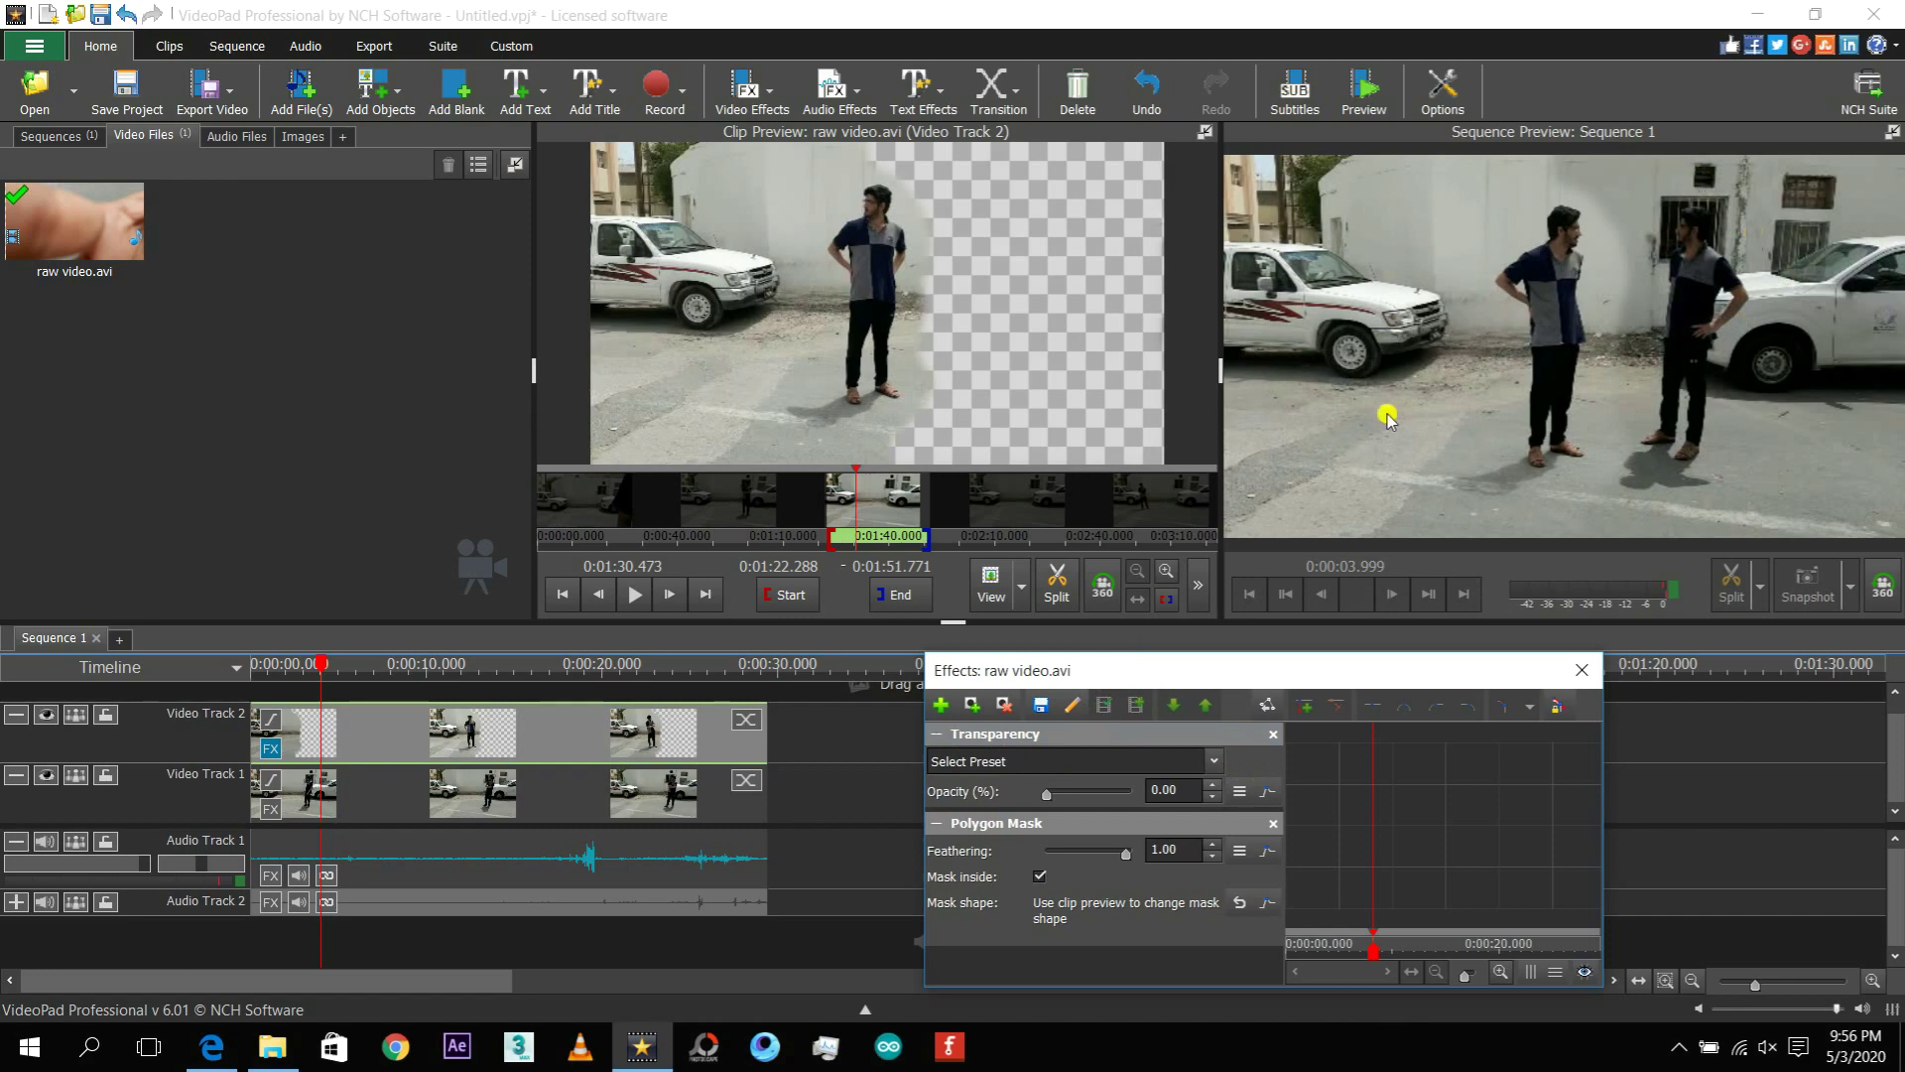
Add Clear Mask and an Exposure effect (0.25) to the top clip.
{"action": "left_click", "coordinate": [937, 733]}
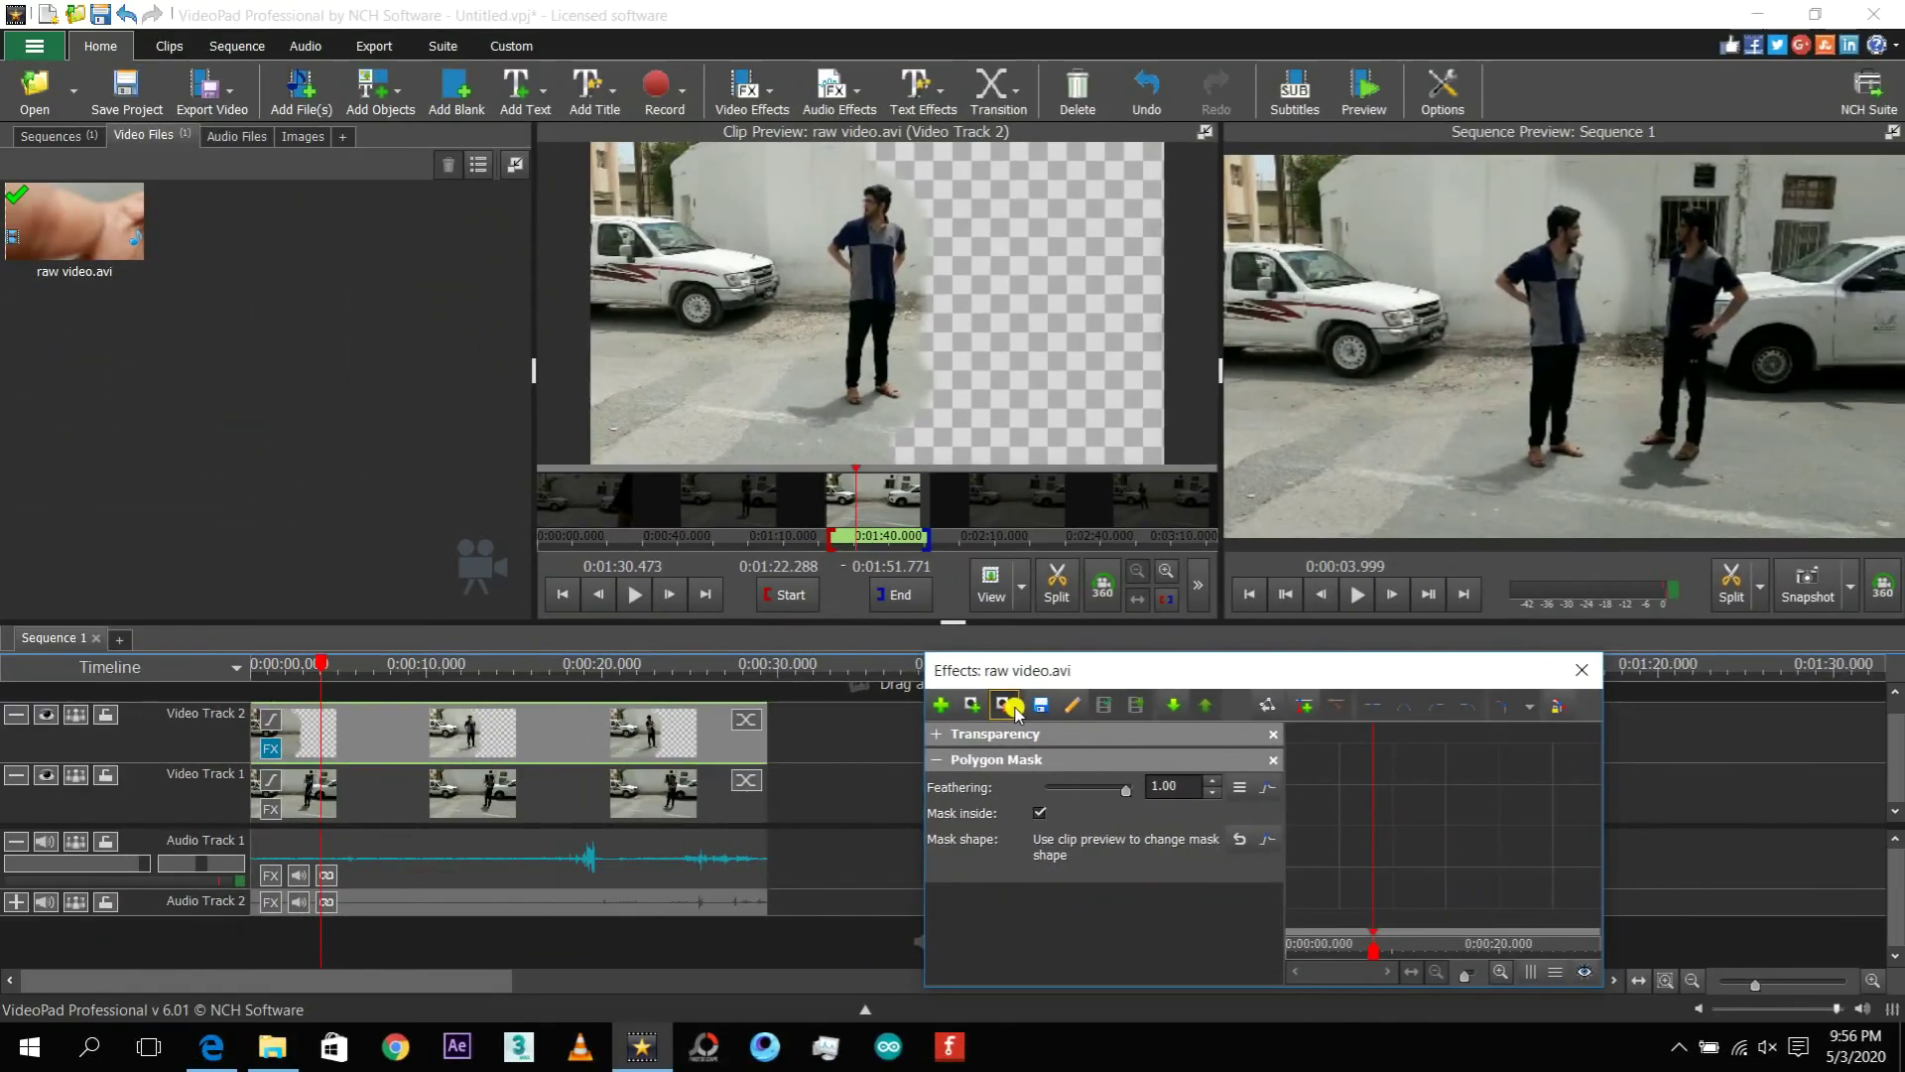
{"action": "left_click", "coordinate": [1004, 707]}
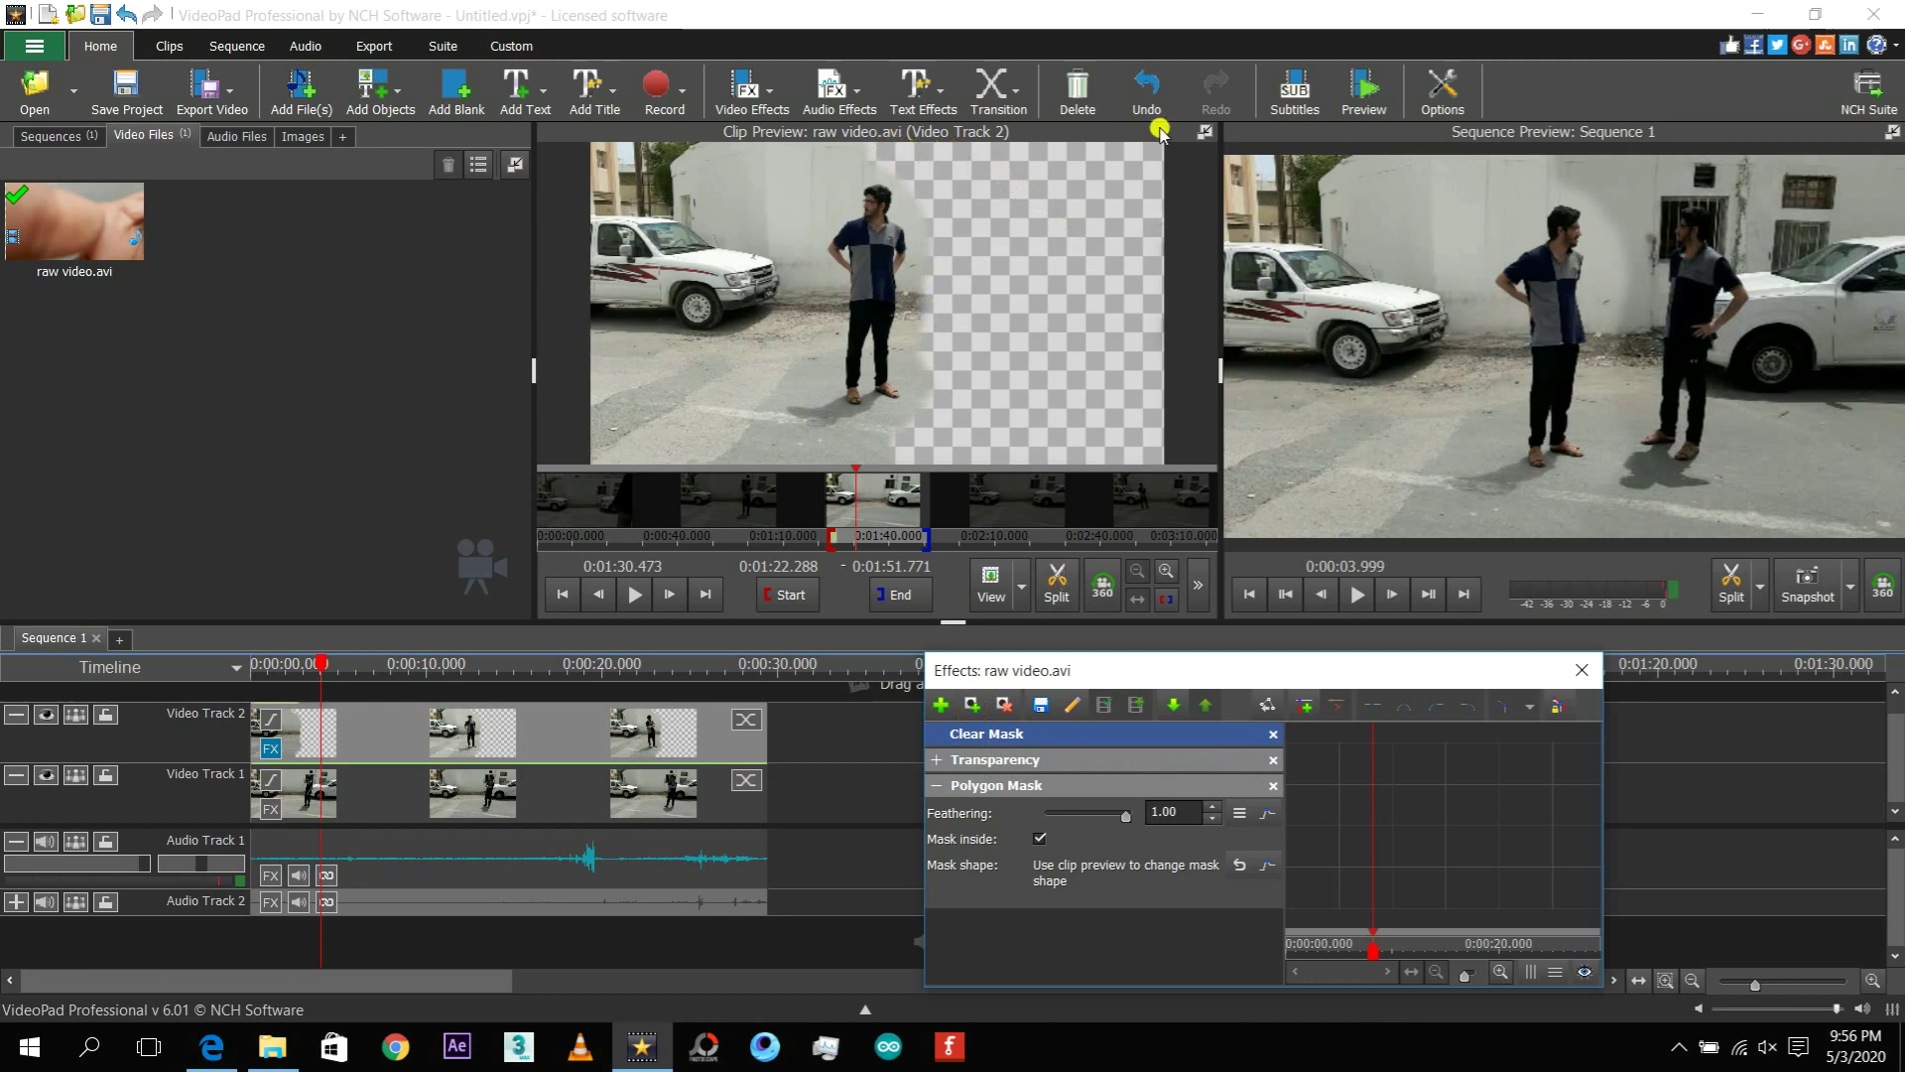
{"action": "left_click", "coordinate": [932, 720]}
{"action": "left_click", "coordinate": [1241, 852]}
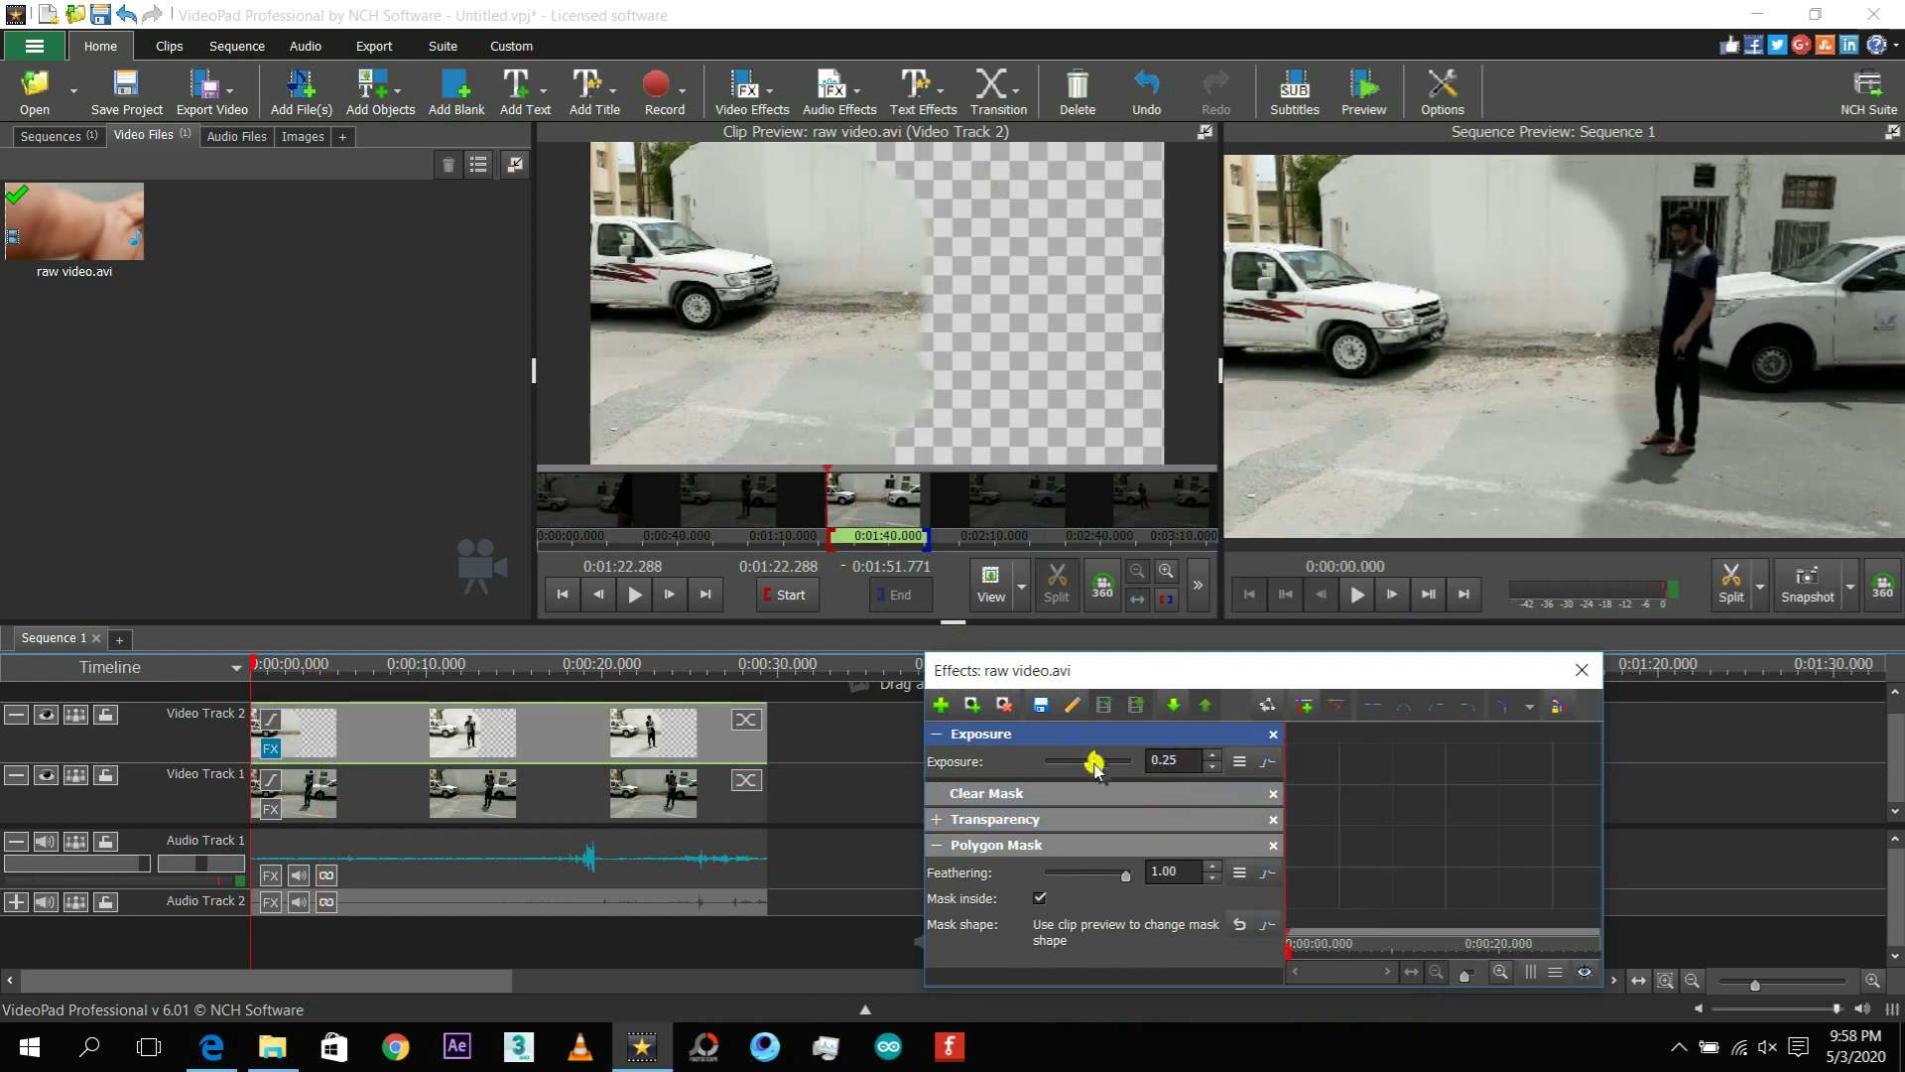
Enable keyframe animation for Exposure and set its value back to 0.00.
{"action": "left_click", "coordinate": [1261, 706]}
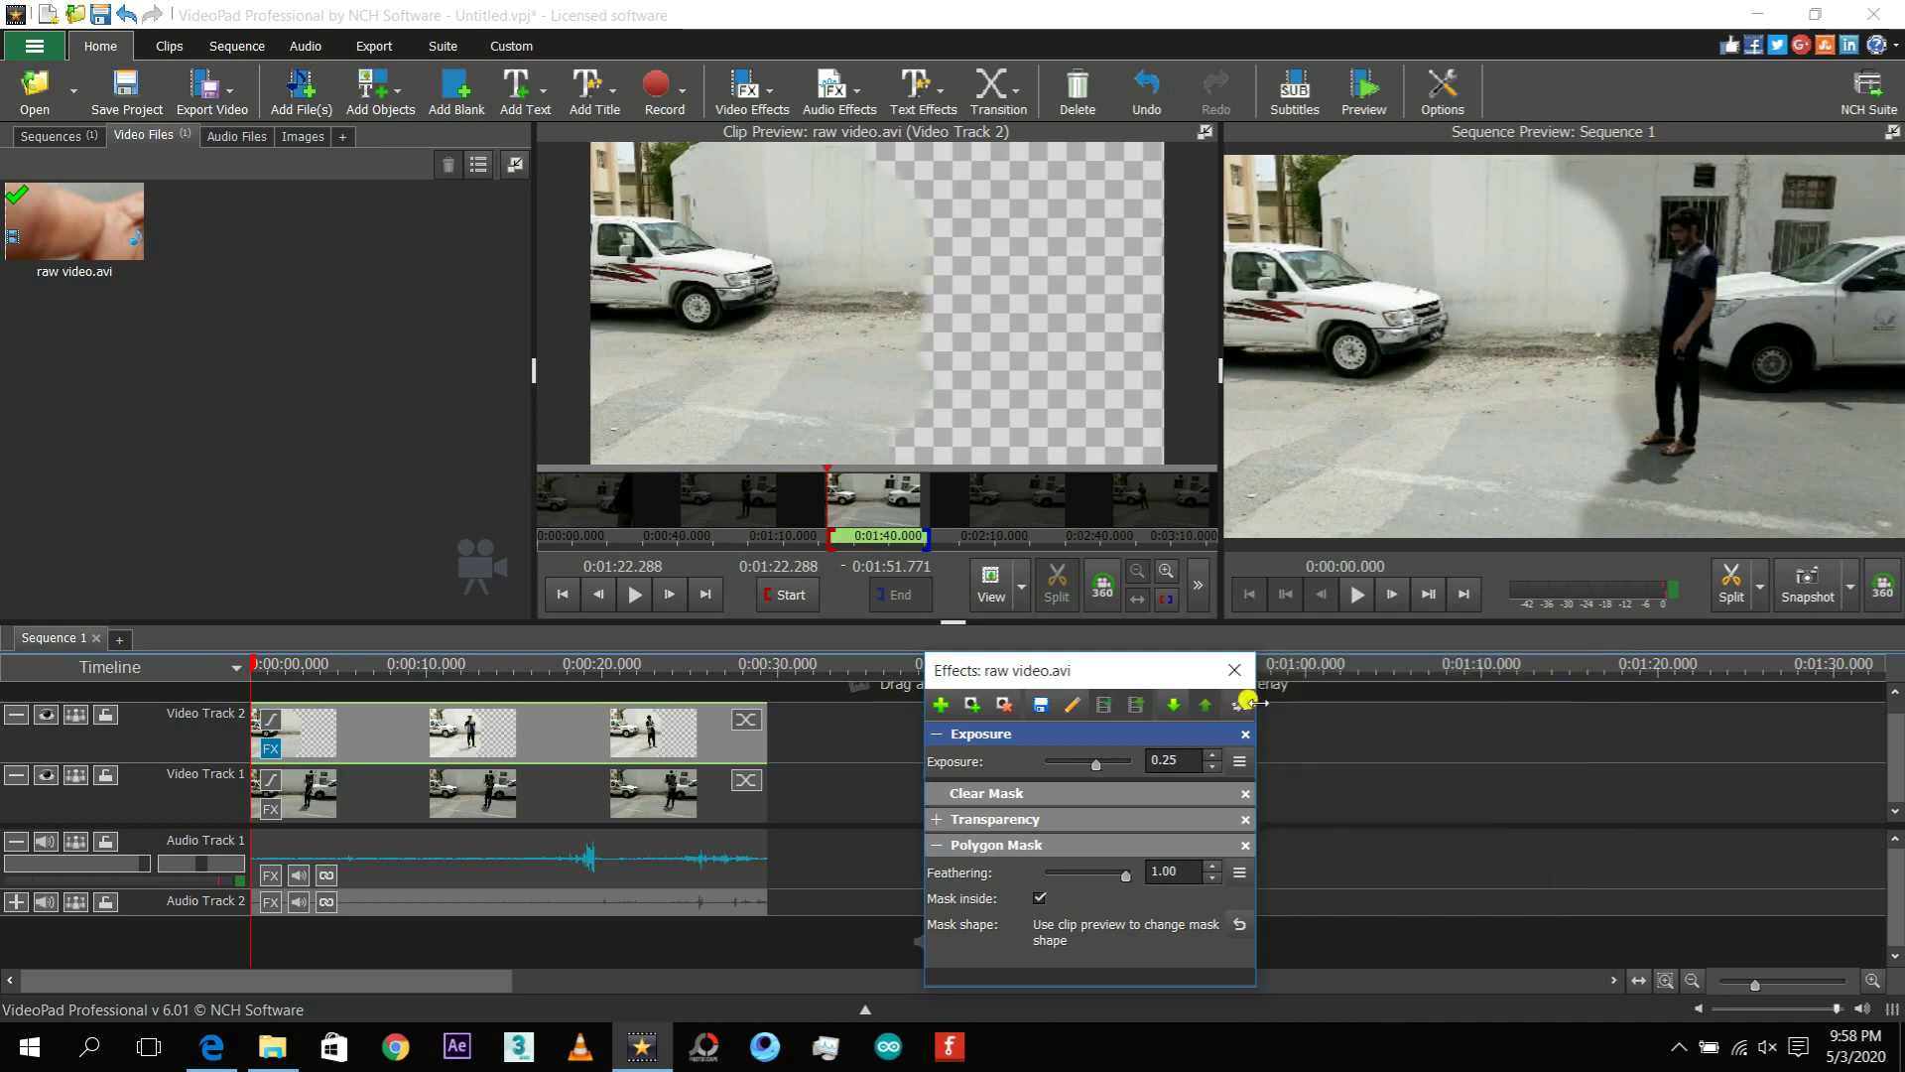
{"action": "left_click", "coordinate": [1244, 707]}
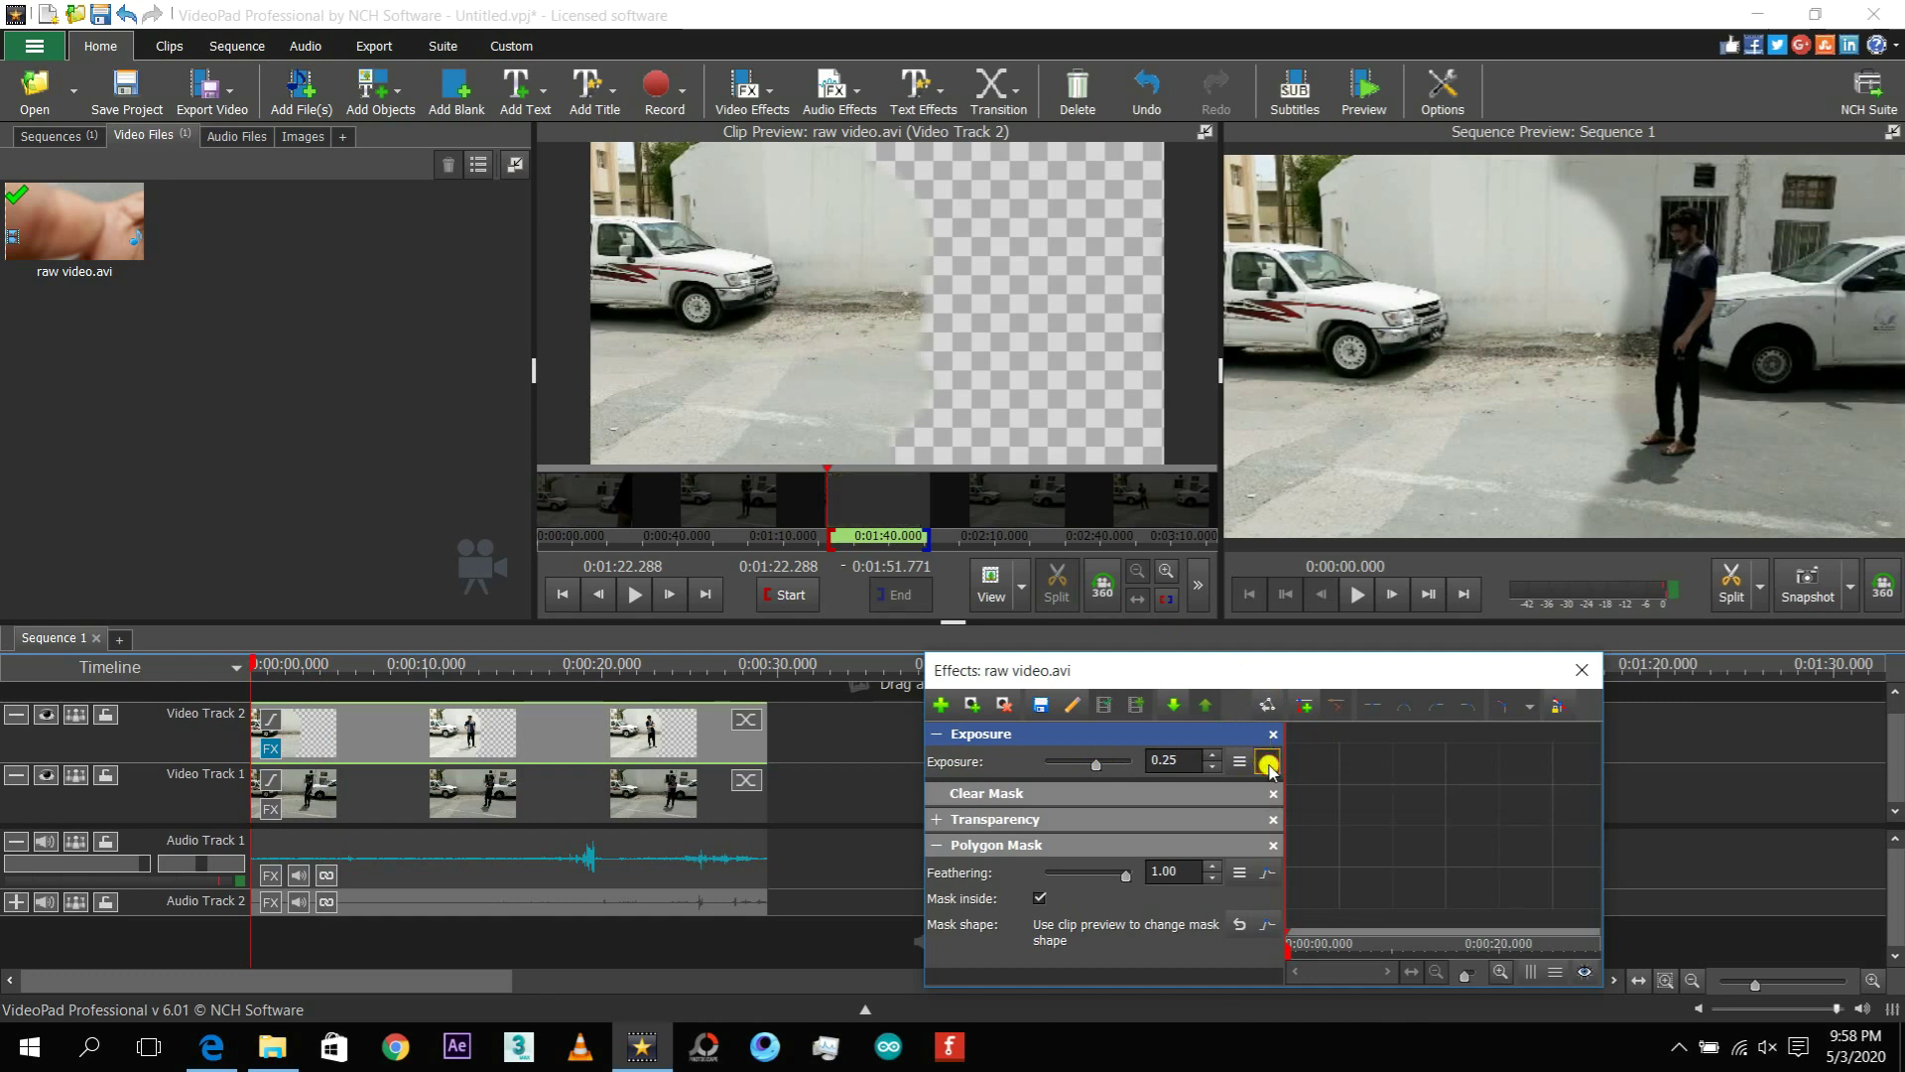
{"action": "left_click", "coordinate": [1266, 765]}
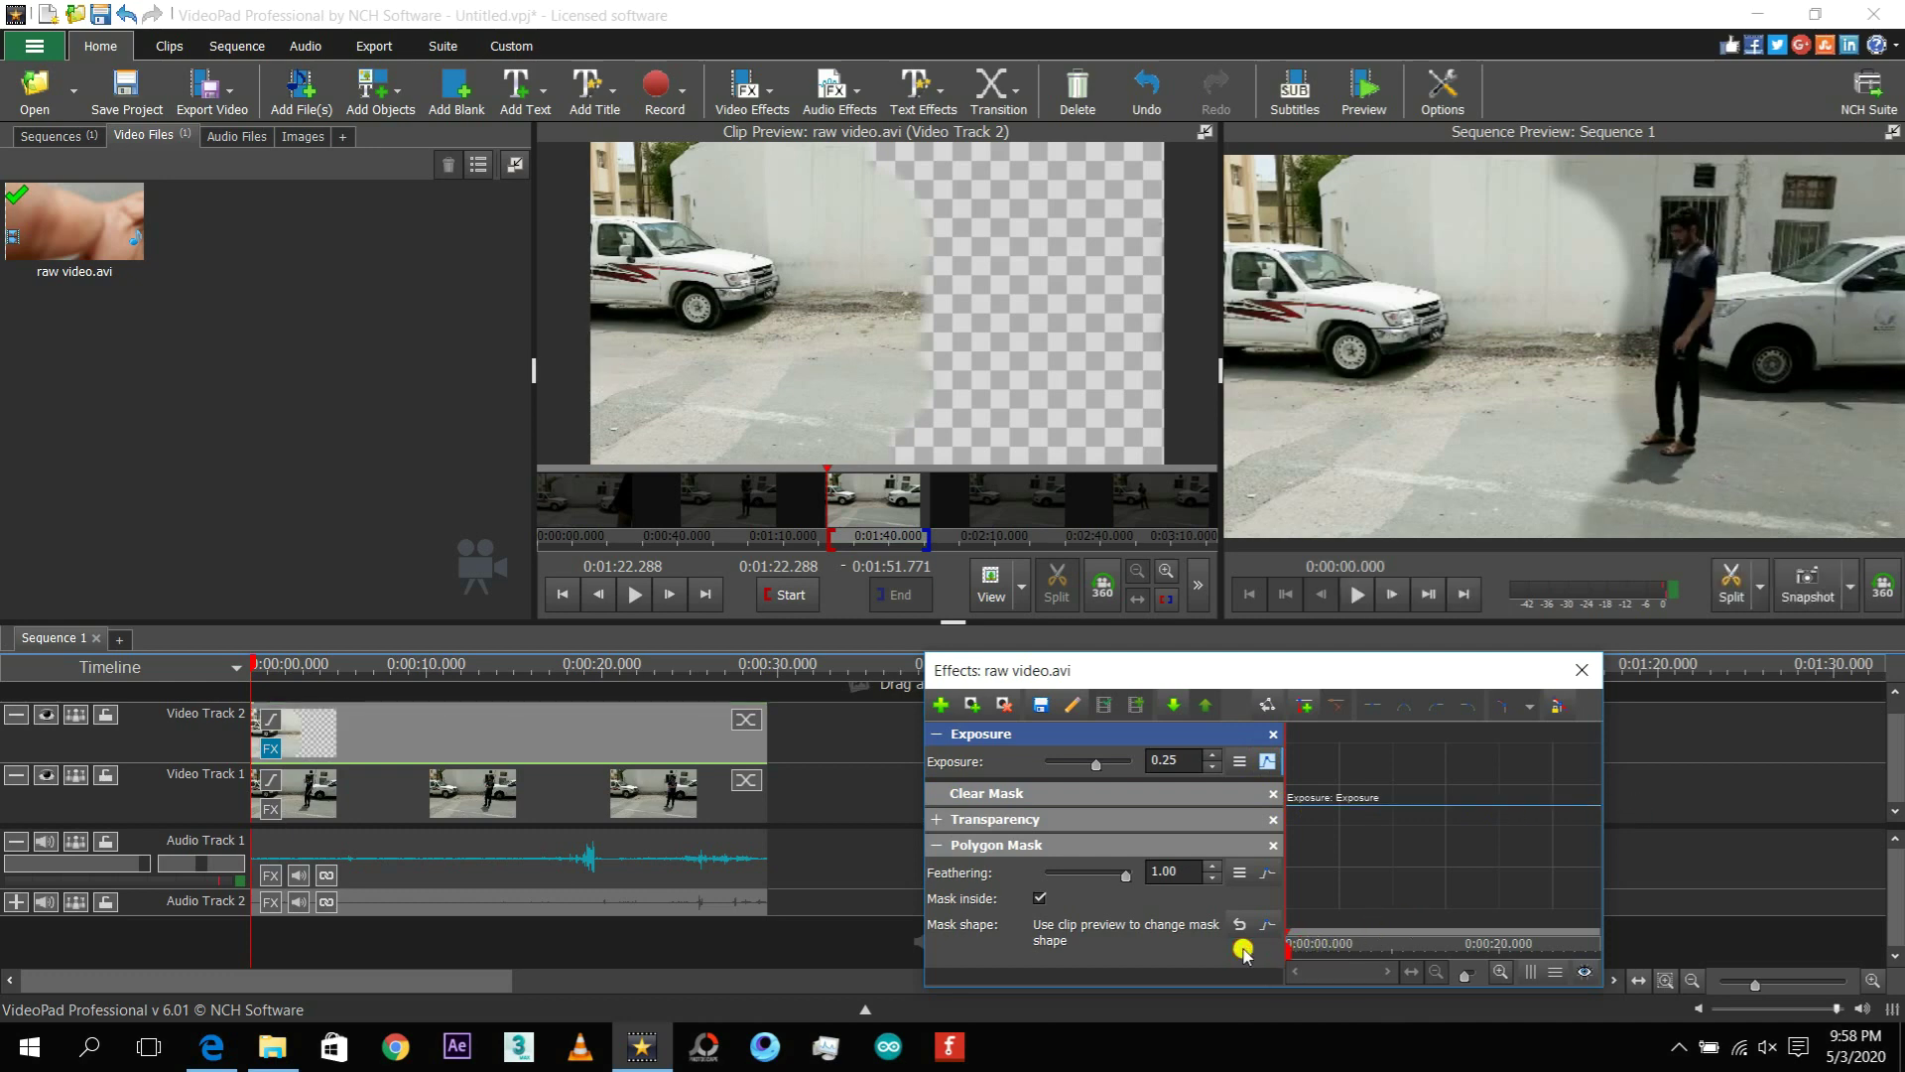
{"action": "left_click_drag", "start_coordinate": [1103, 767], "coordinate": [1087, 766]}
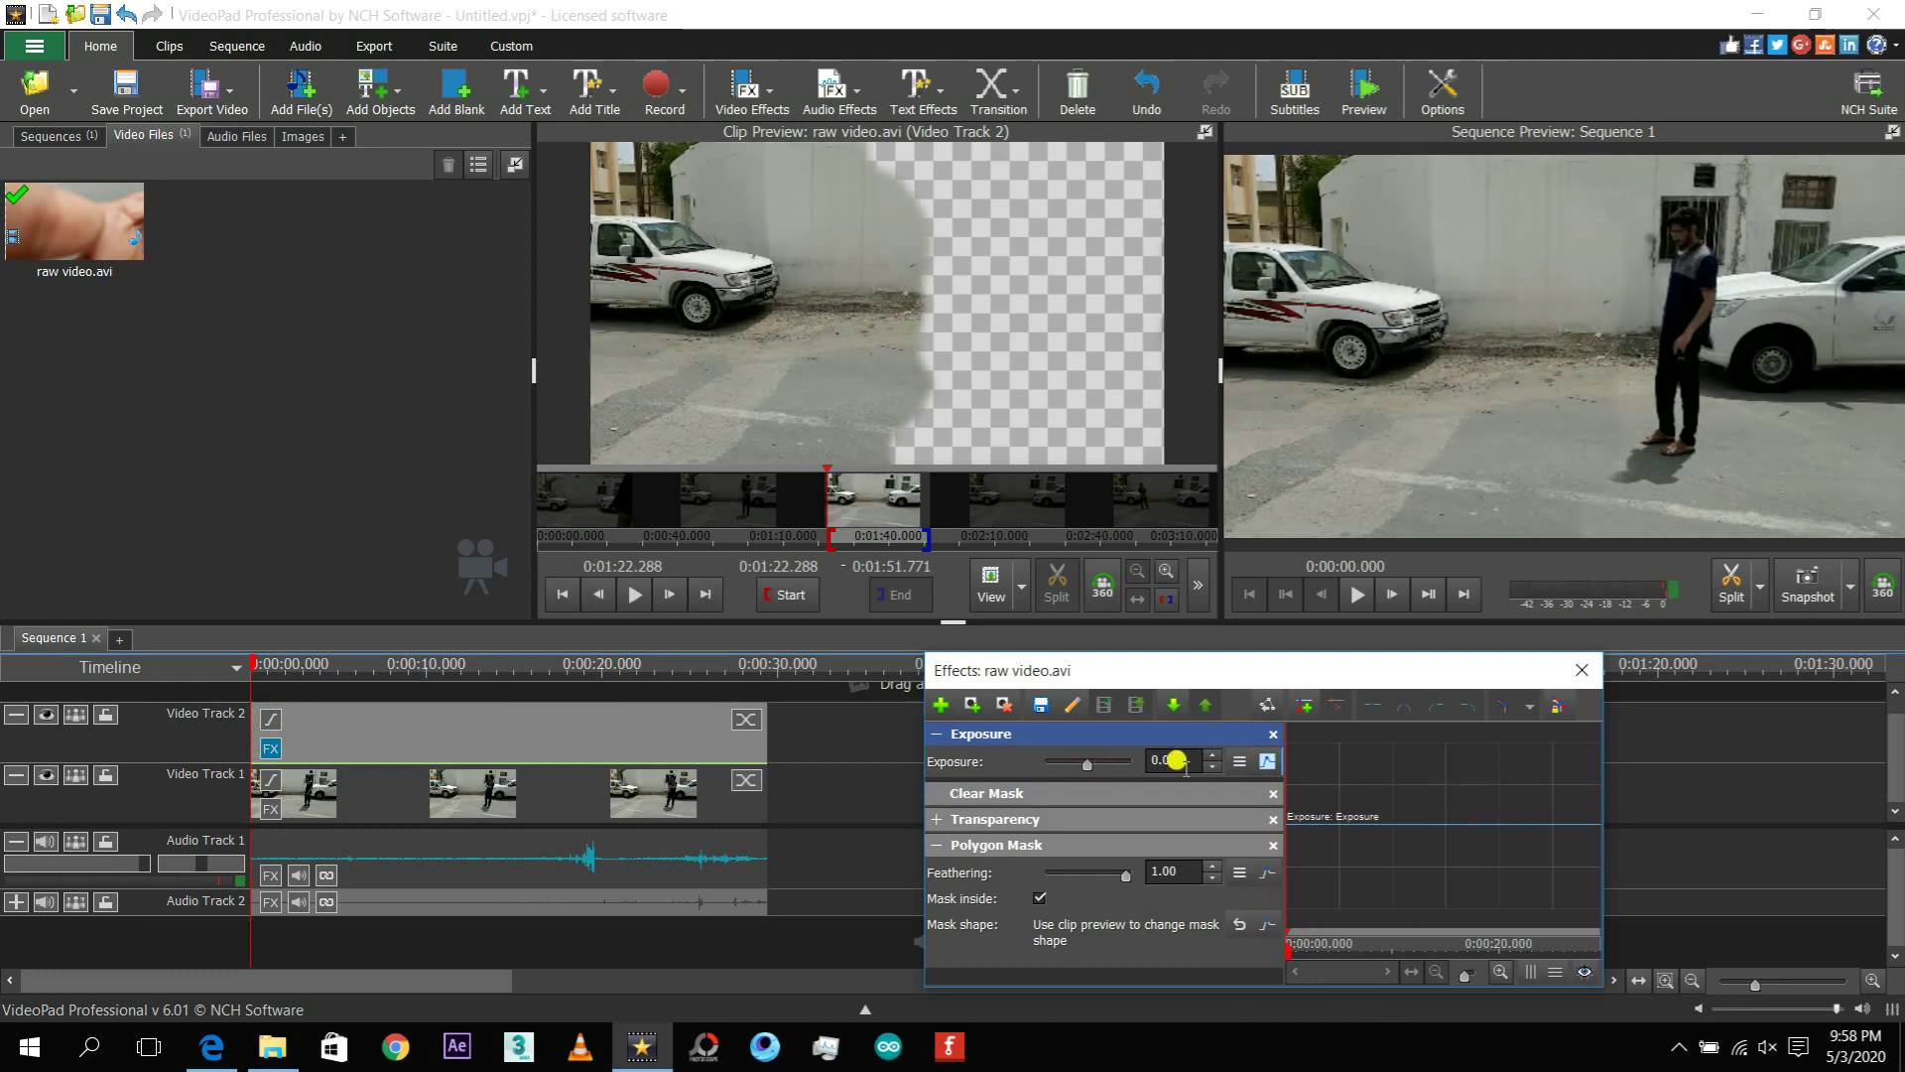
{"action": "left_click_drag", "start_coordinate": [1088, 764], "coordinate": [1084, 767]}
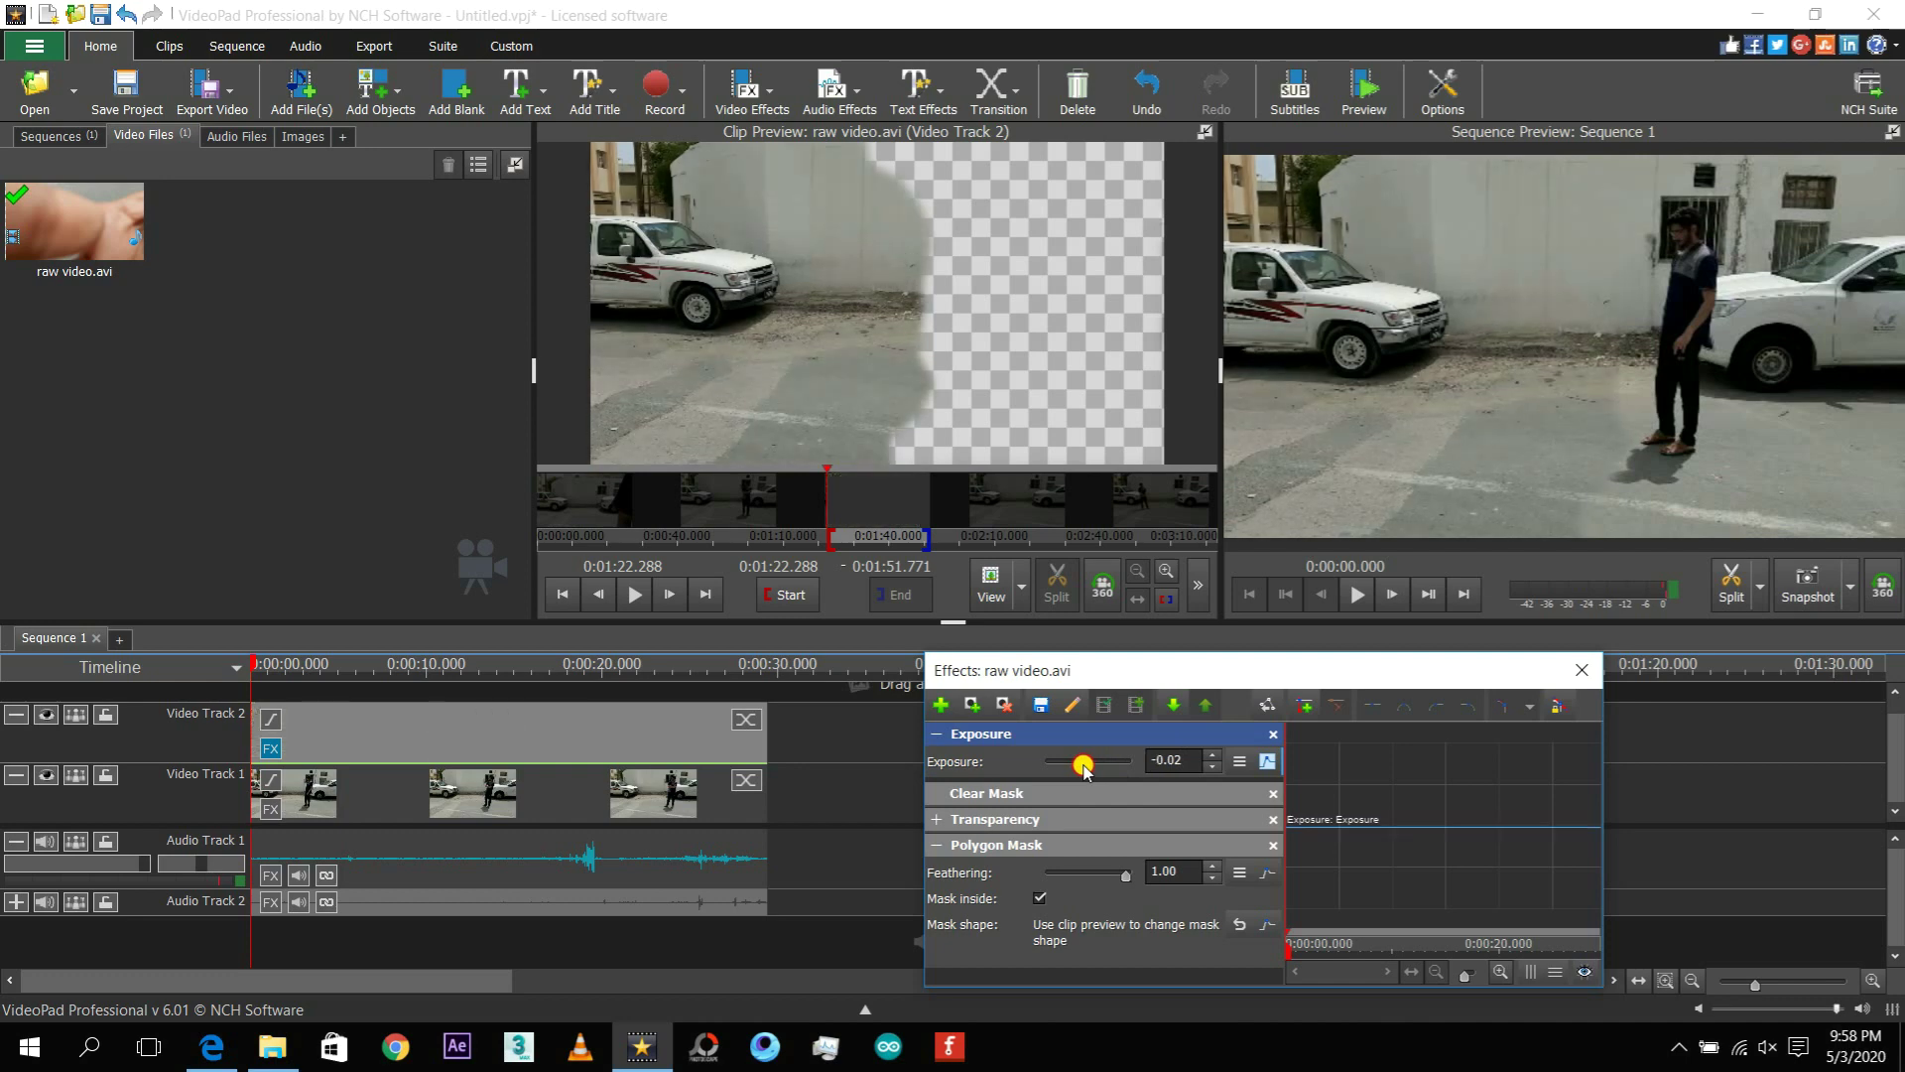
{"action": "left_click_drag", "start_coordinate": [1085, 769], "coordinate": [1085, 764]}
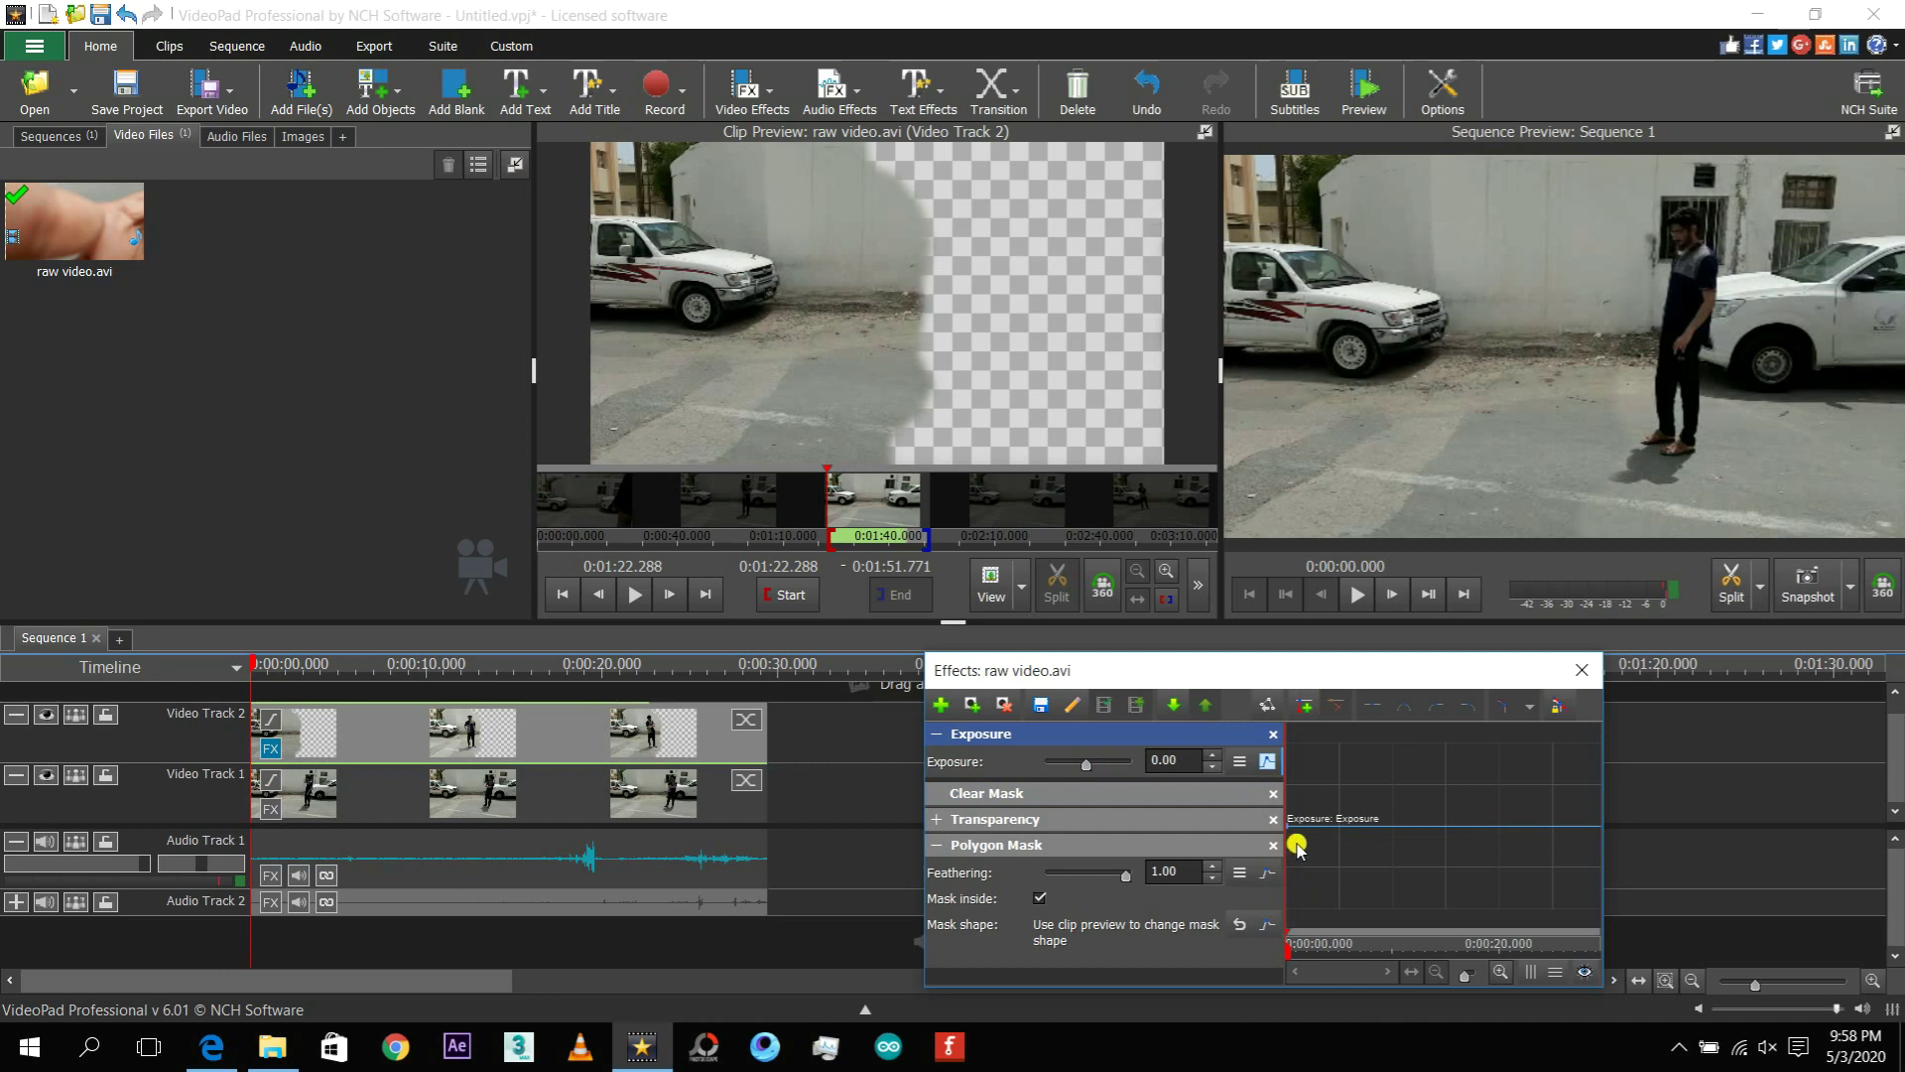
Play the sequence to check brightness and move to a later moment.
{"action": "key", "text": "space"}
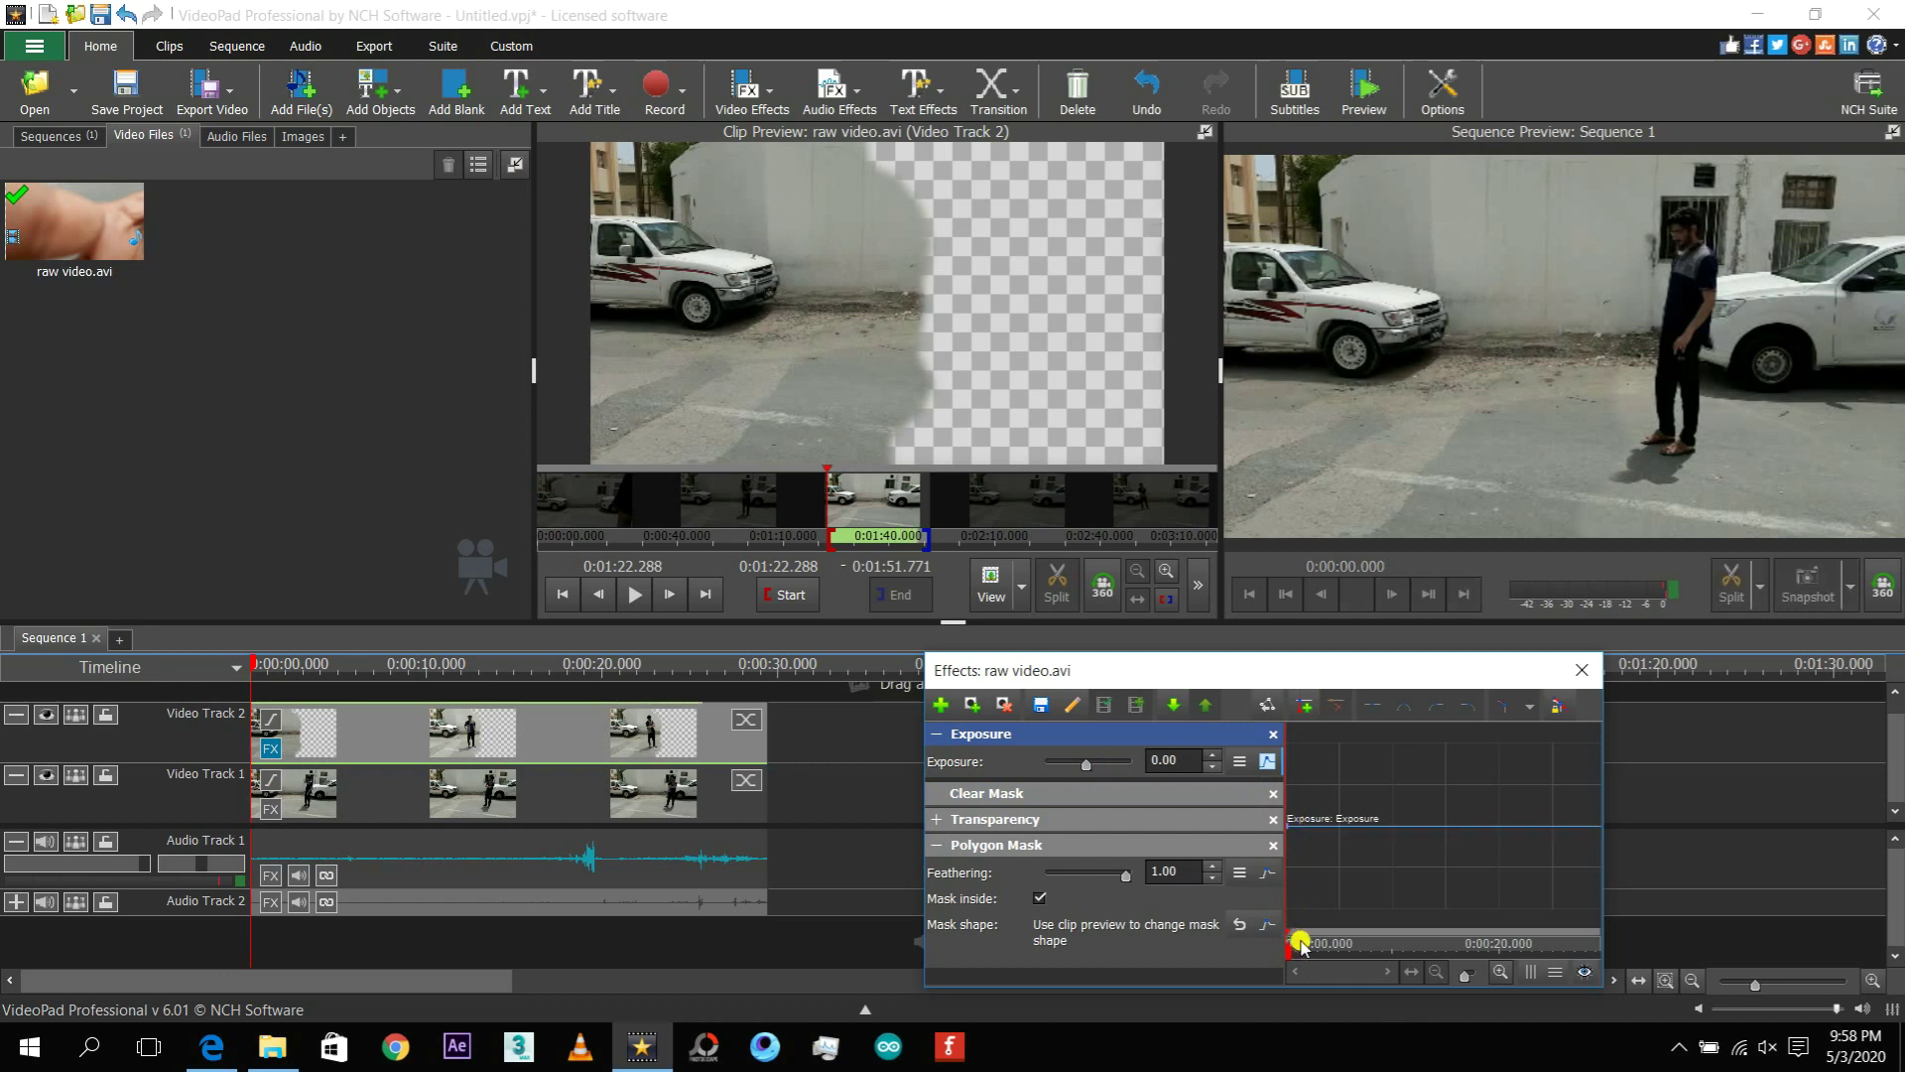
{"action": "left_click_drag", "start_coordinate": [1307, 950], "coordinate": [1322, 953]}
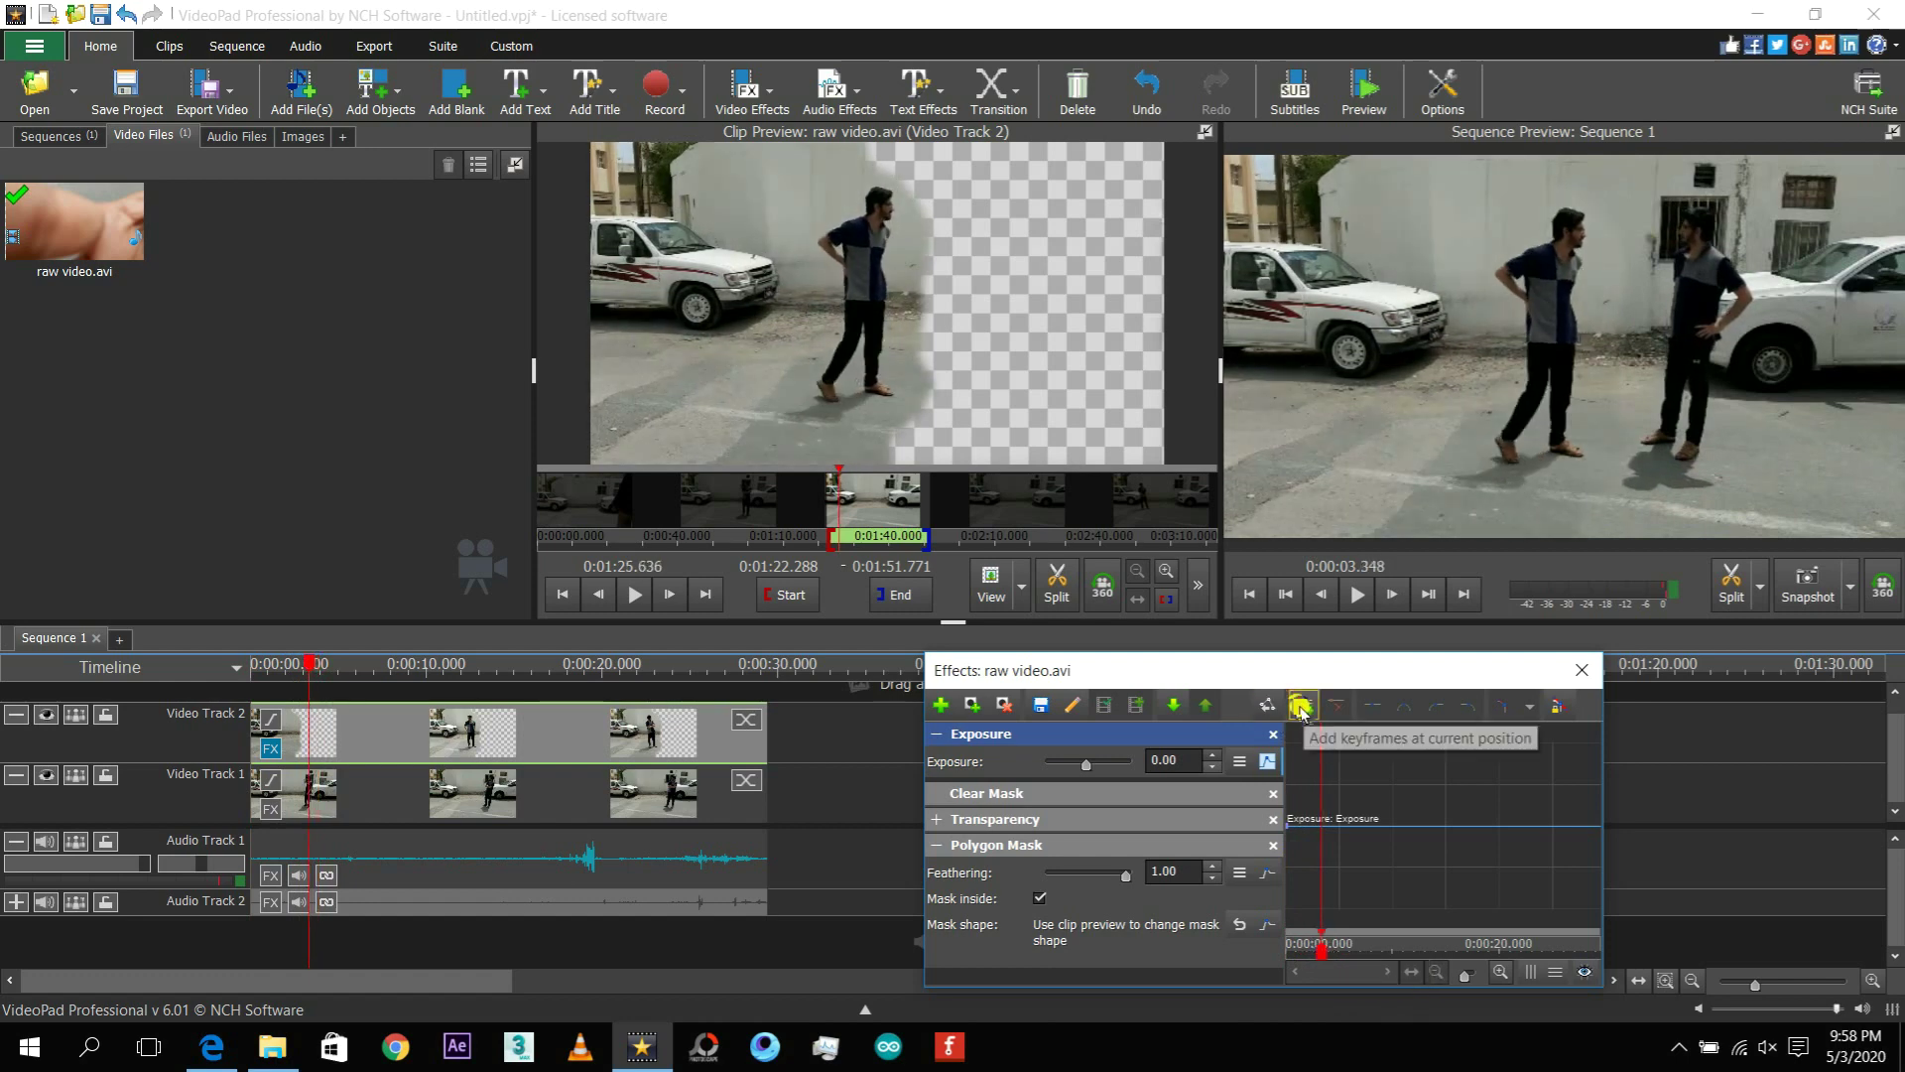
Add exposure keyframes darkening mid-clip and lightening to -0.03 at the end.
{"action": "left_click", "coordinate": [1328, 943]}
{"action": "left_click_drag", "start_coordinate": [1073, 770], "coordinate": [1082, 768]}
{"action": "left_click", "coordinate": [1341, 944]}
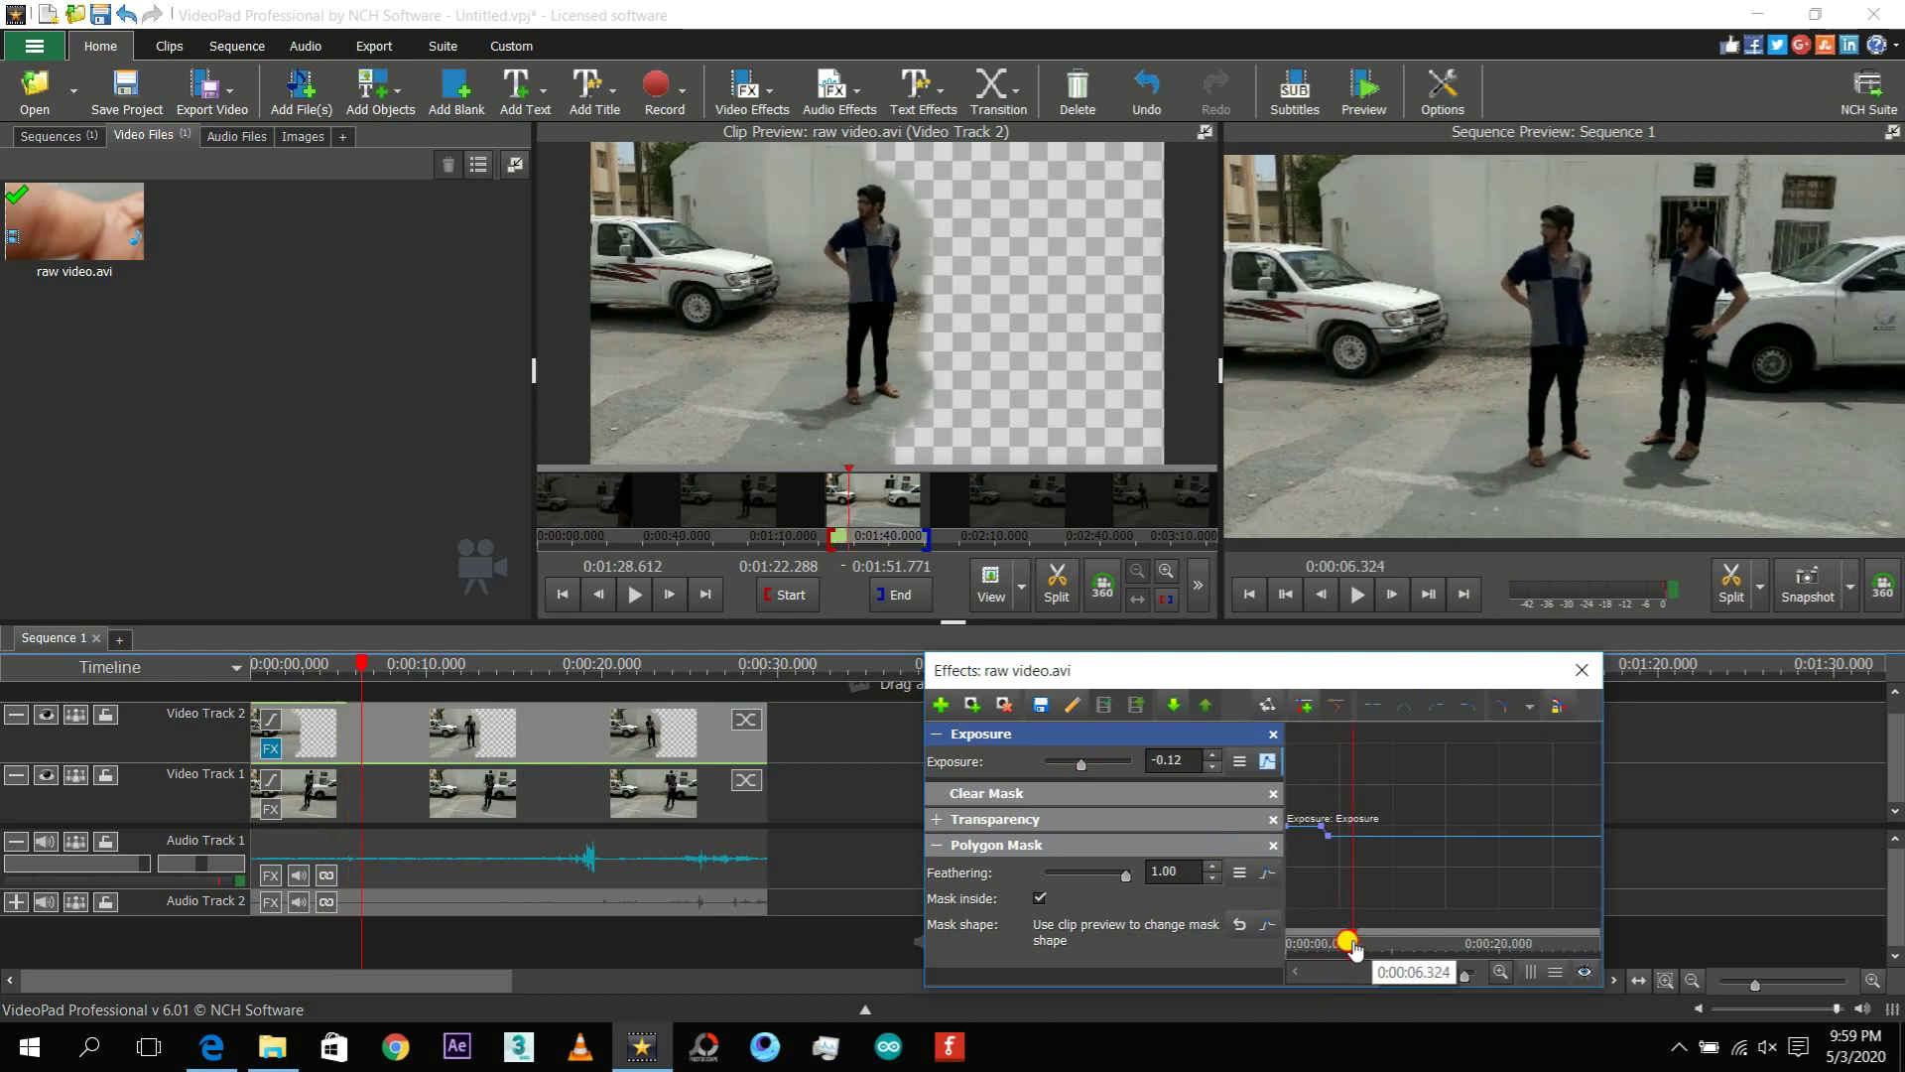
{"action": "left_click_drag", "start_coordinate": [1340, 944], "coordinate": [1581, 954]}
{"action": "scroll", "coordinate": [1164, 755], "scroll_direction": "up", "scroll_amount": 5}
{"action": "scroll", "coordinate": [1170, 756], "scroll_direction": "up", "scroll_amount": 4}
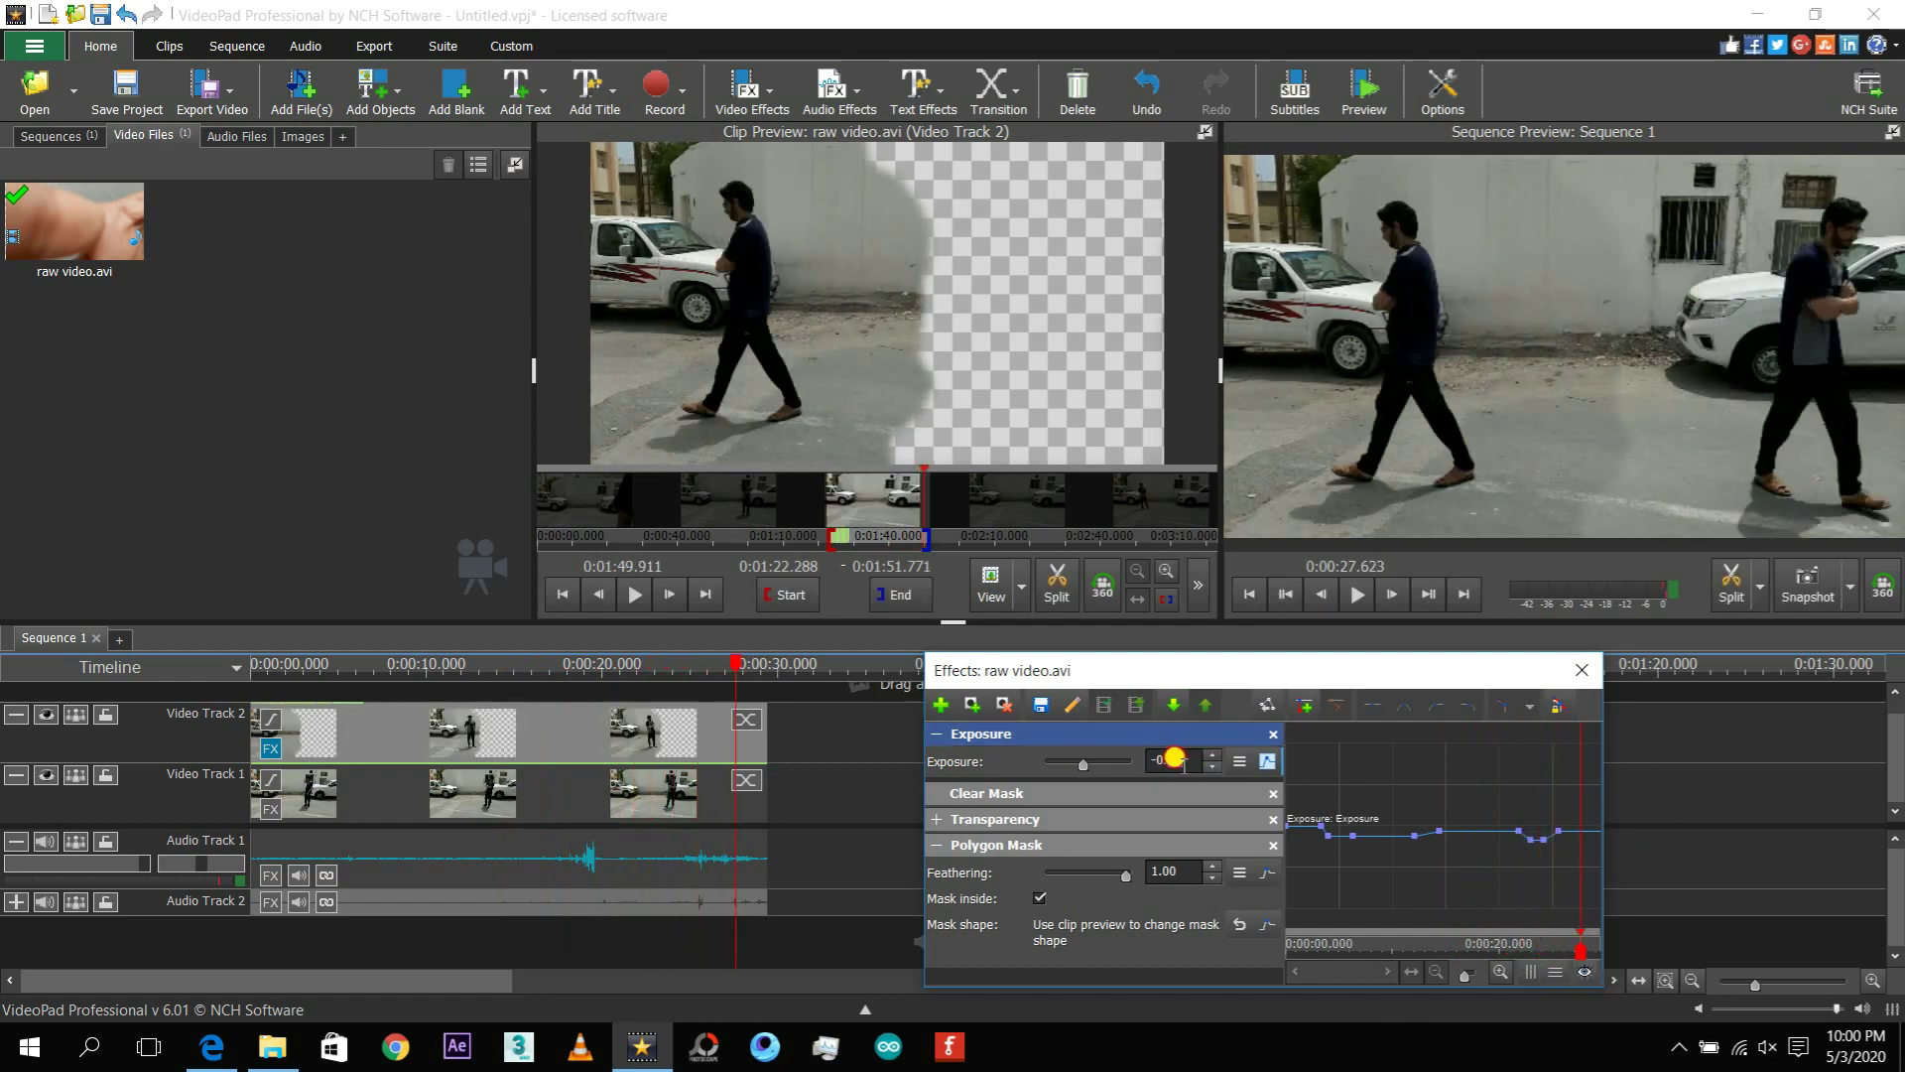
{"action": "left_click_drag", "start_coordinate": [1588, 944], "coordinate": [1637, 915]}
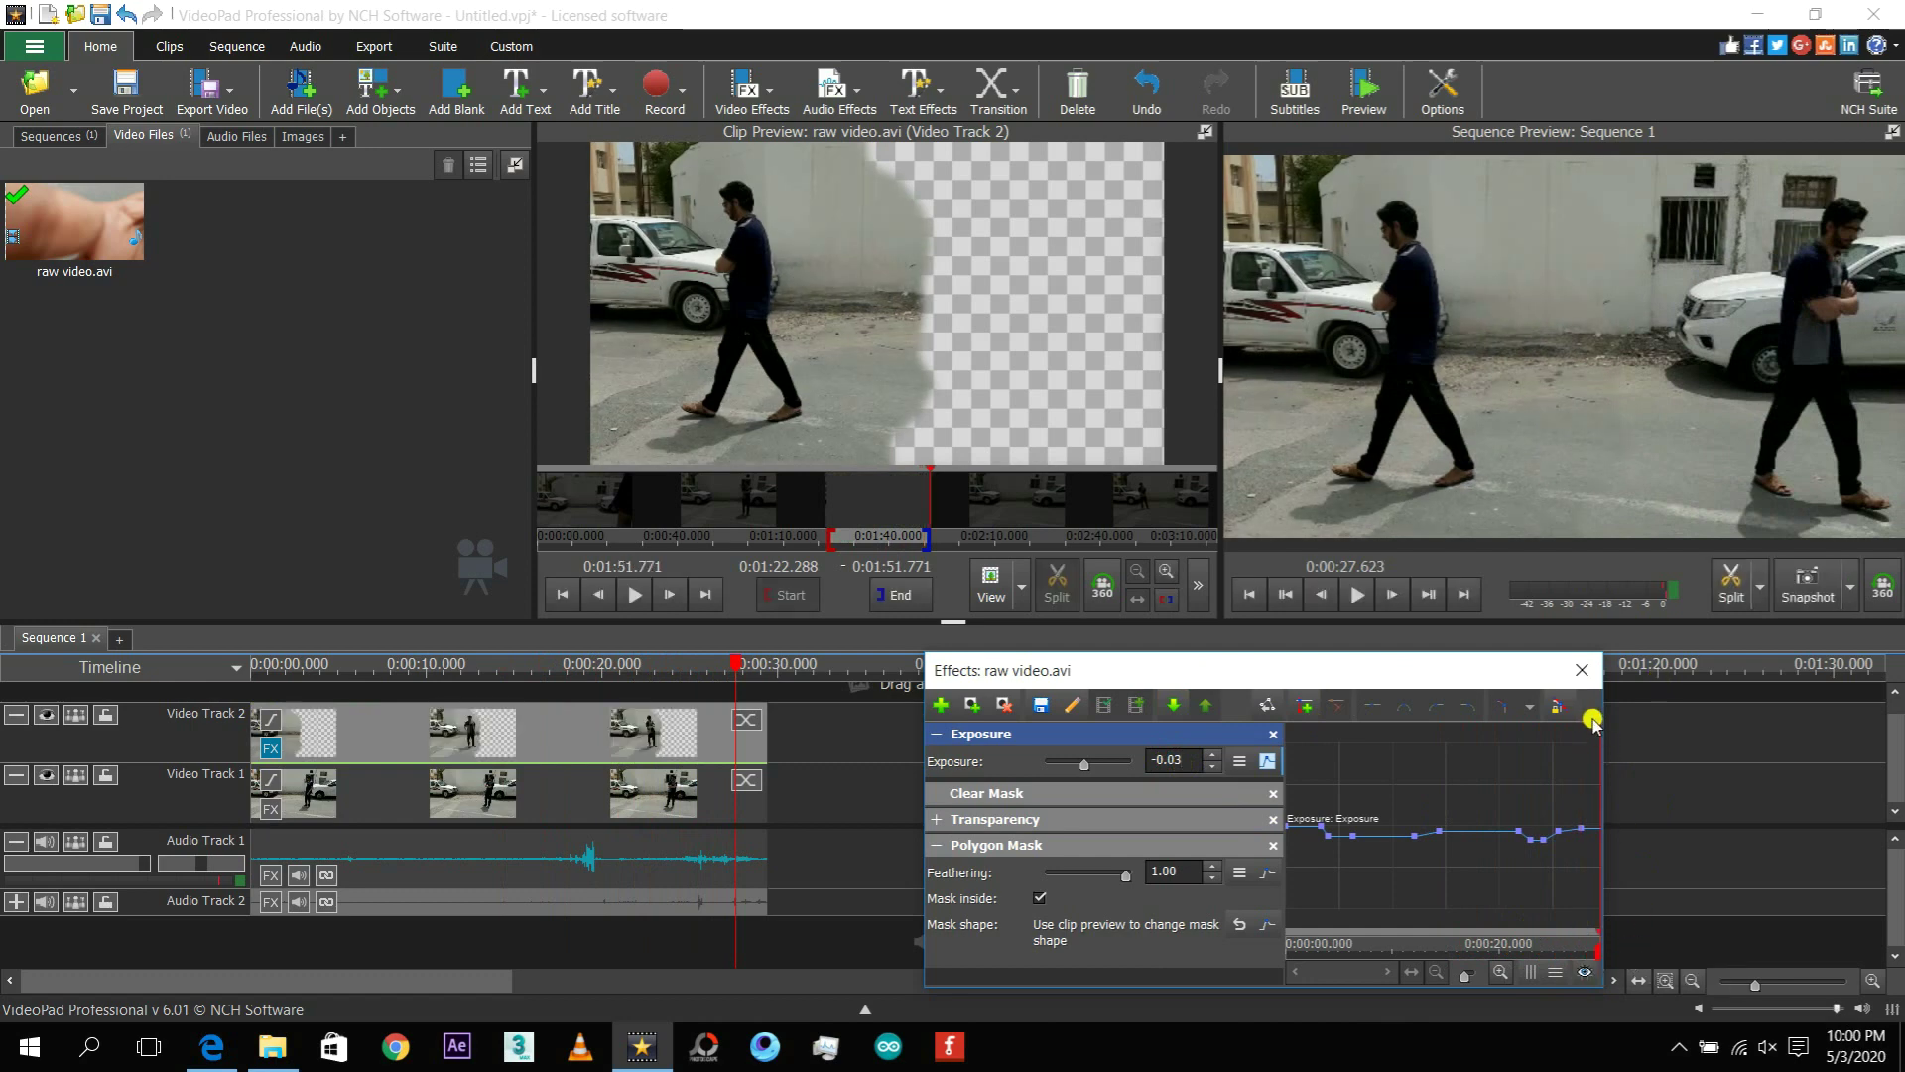
Move the Effects window aside and return the playhead to the sequence start.
{"action": "left_click_drag", "start_coordinate": [1485, 670], "coordinate": [887, 264]}
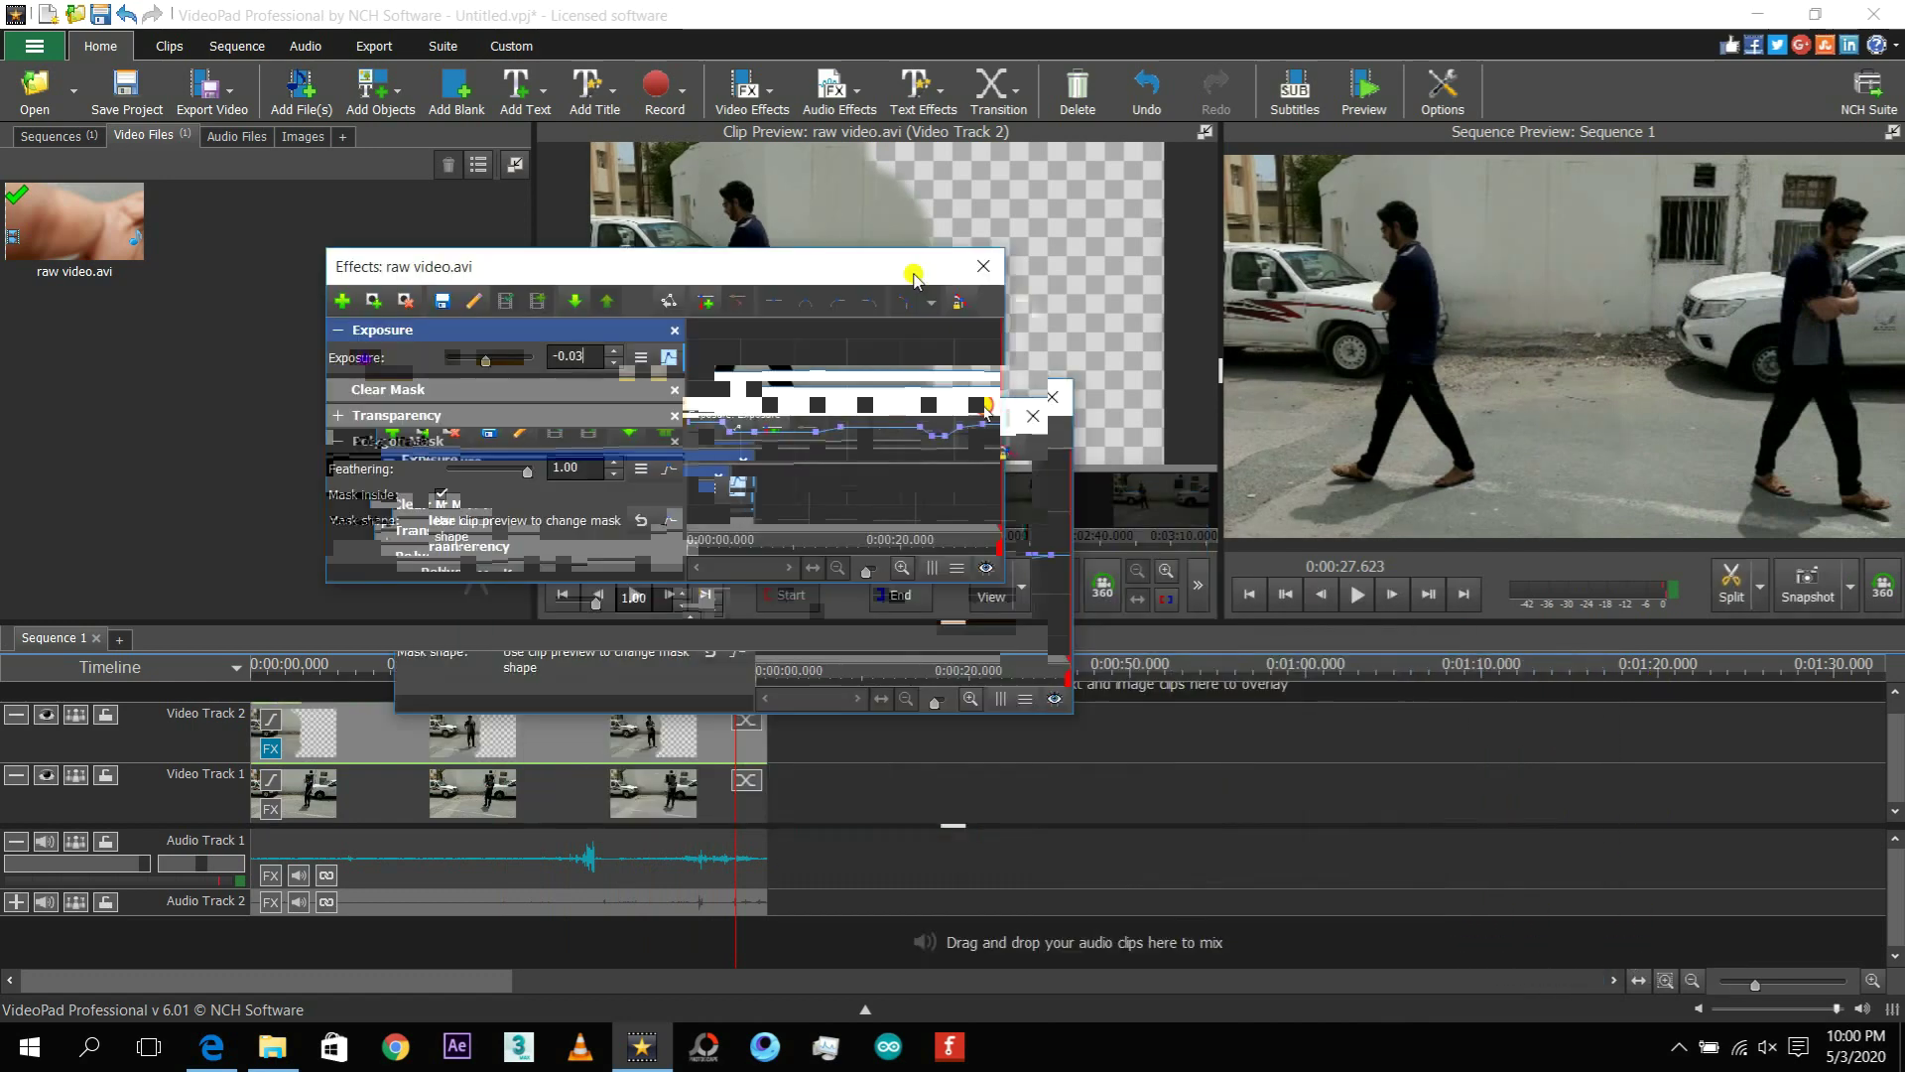
{"action": "left_click_drag", "start_coordinate": [748, 679], "coordinate": [14, 681]}
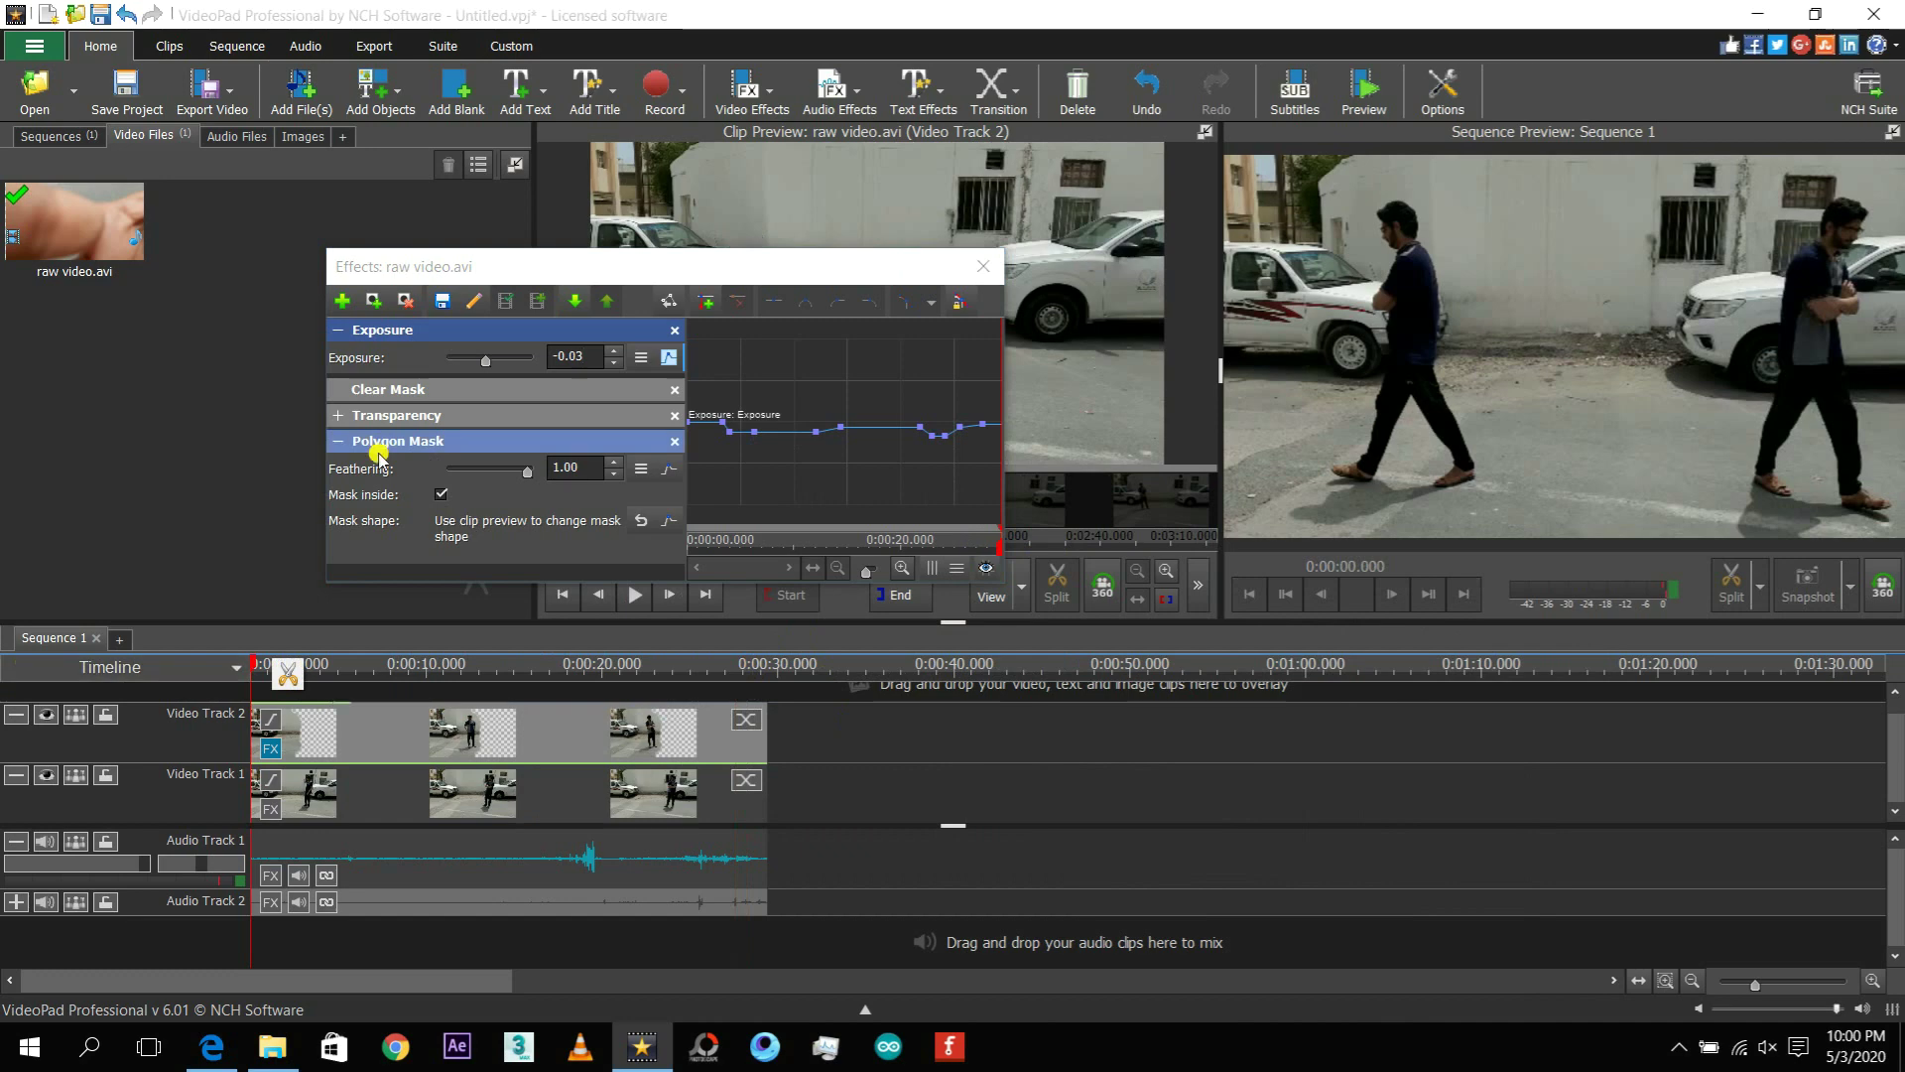
Close the Effects window and play the finished clone sequence from the start.
{"action": "left_click", "coordinate": [983, 266]}
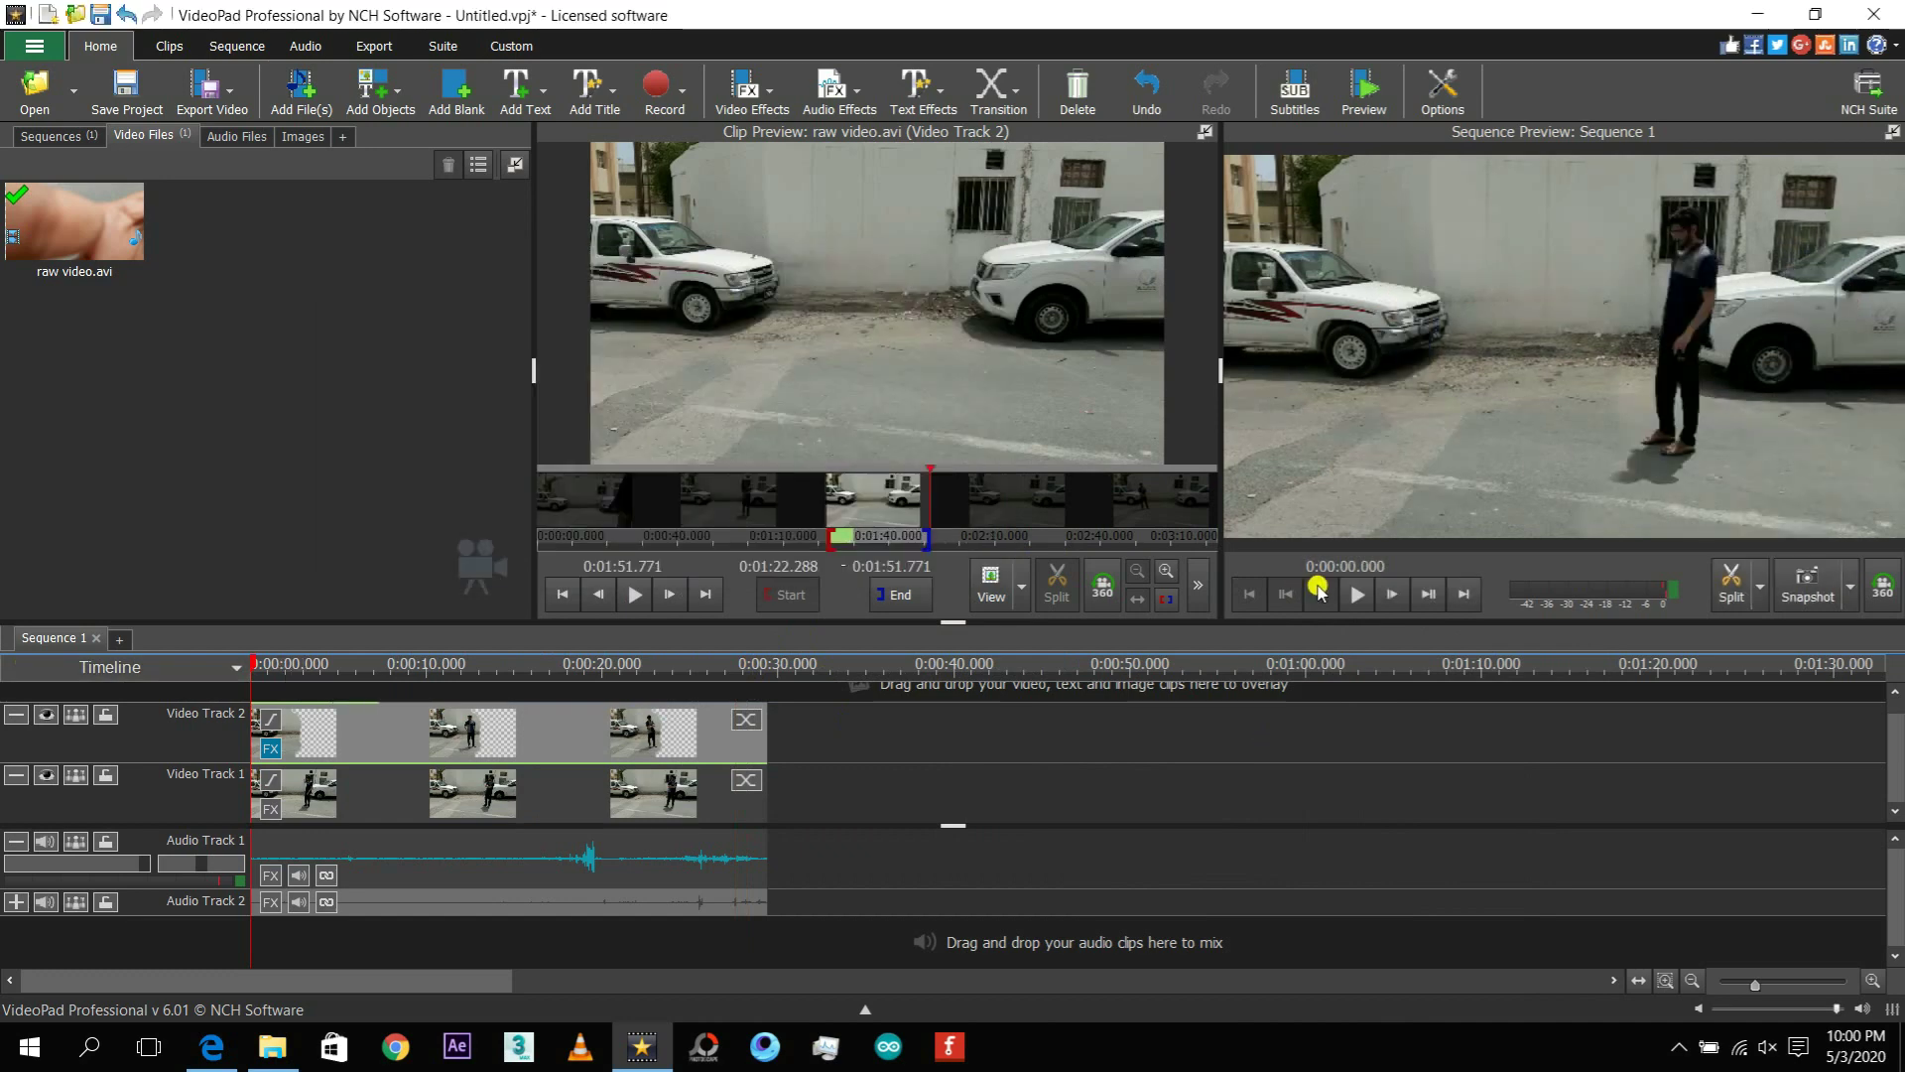
{"action": "left_click", "coordinate": [1361, 596]}
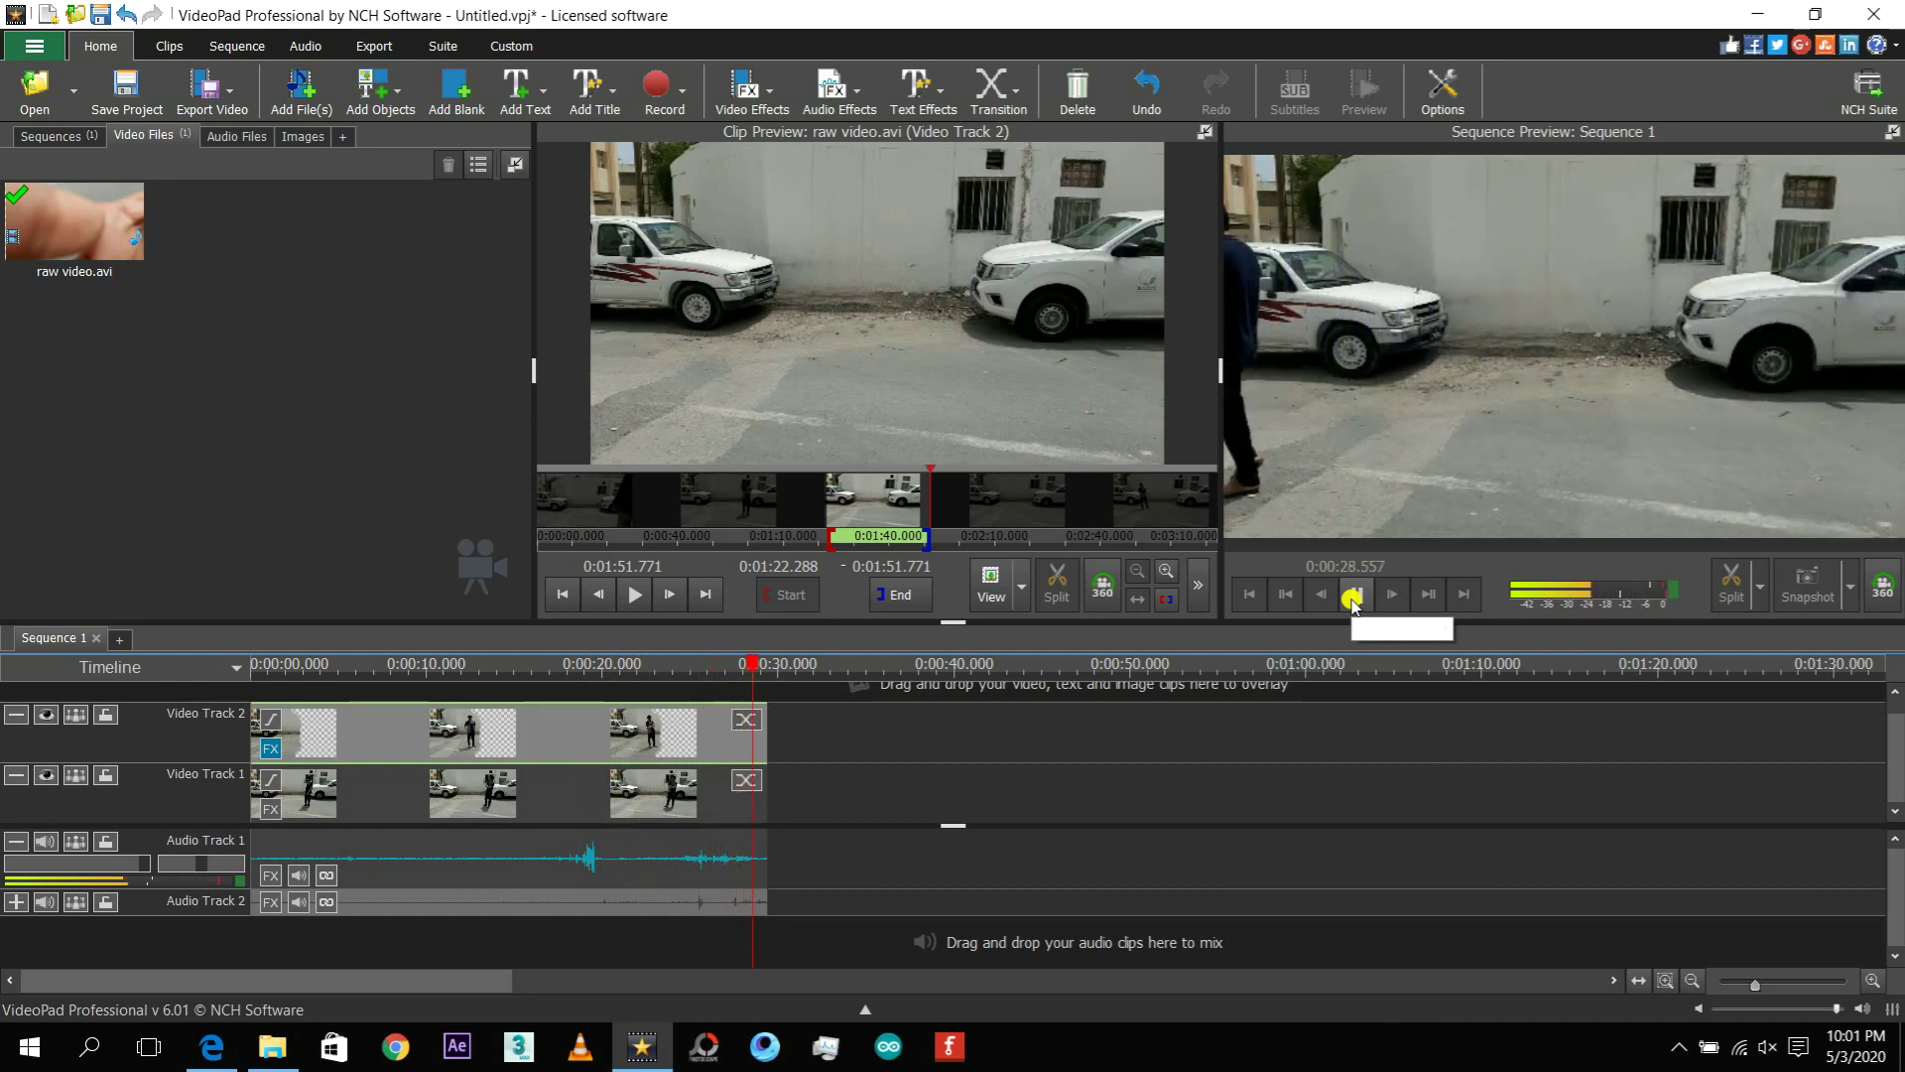
{"action": "left_click", "coordinate": [1354, 596]}
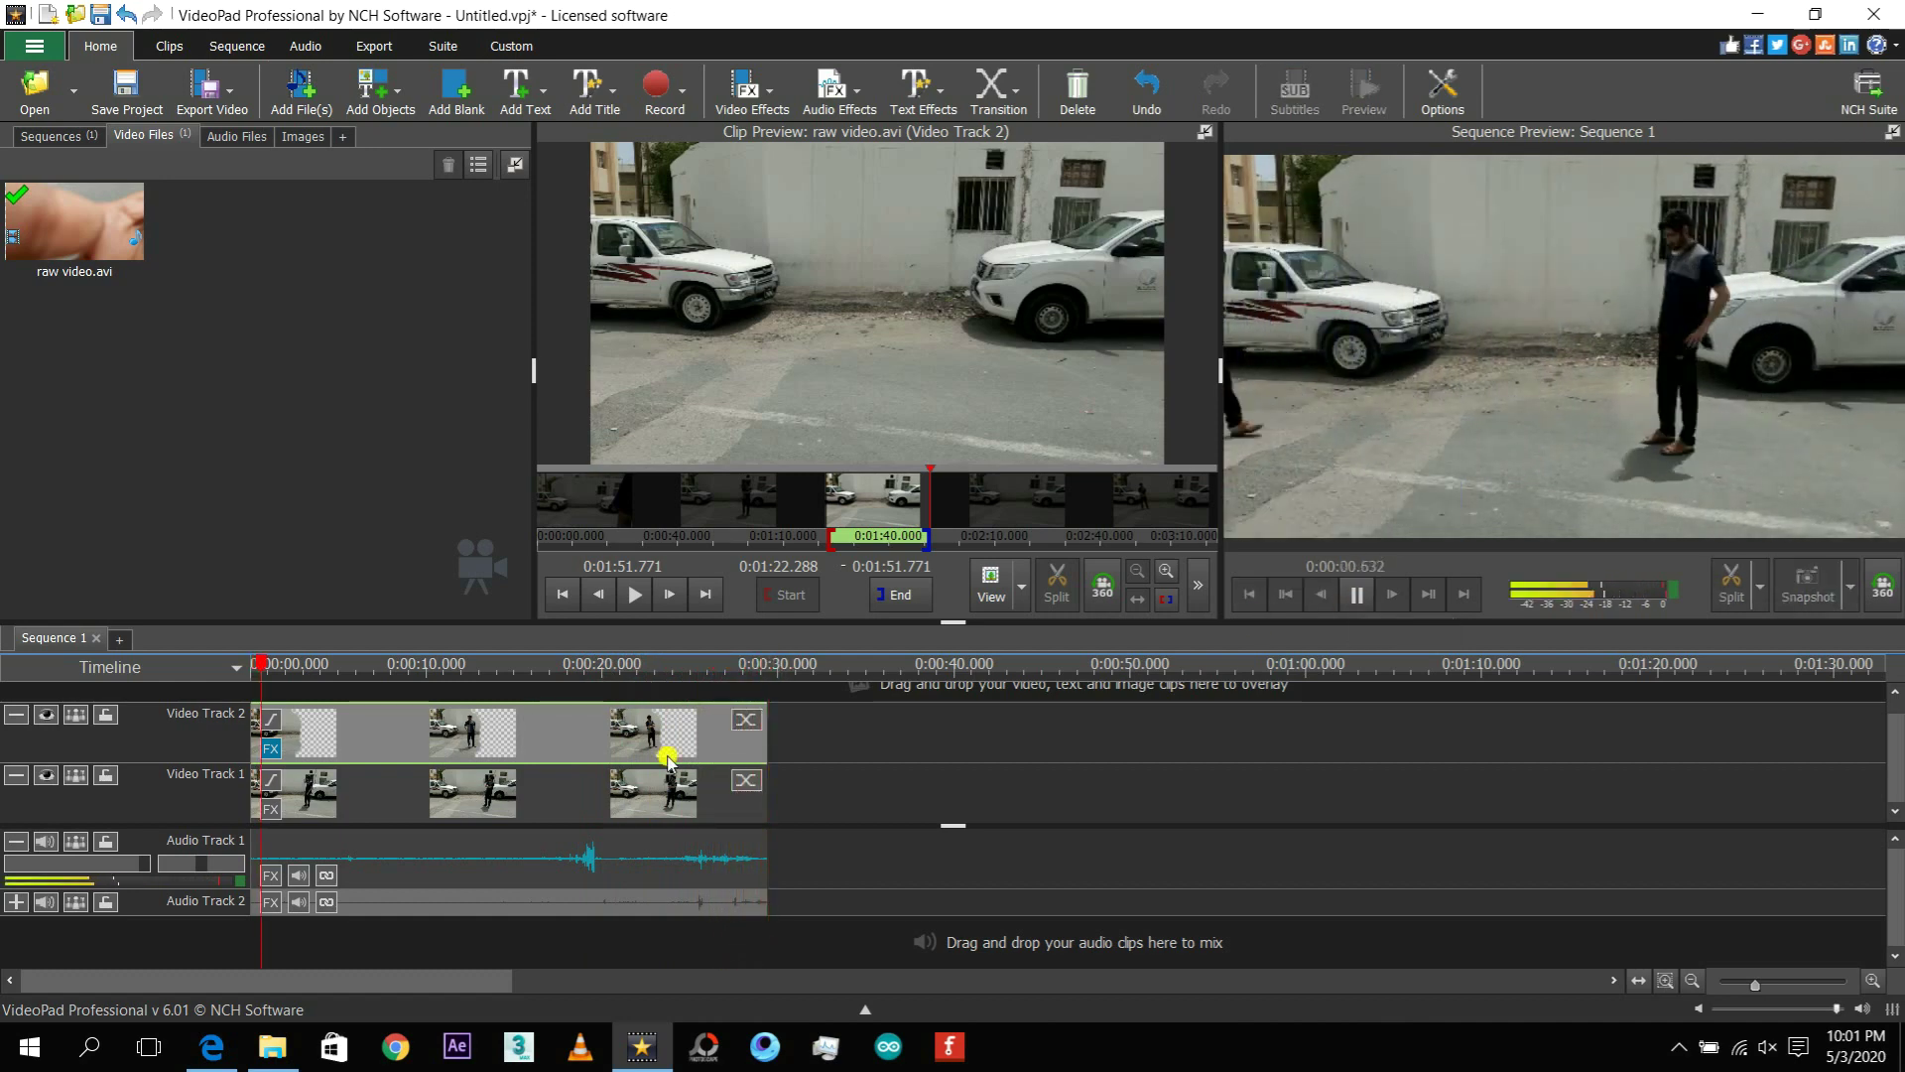
{"action": "left_click", "coordinate": [1355, 594]}
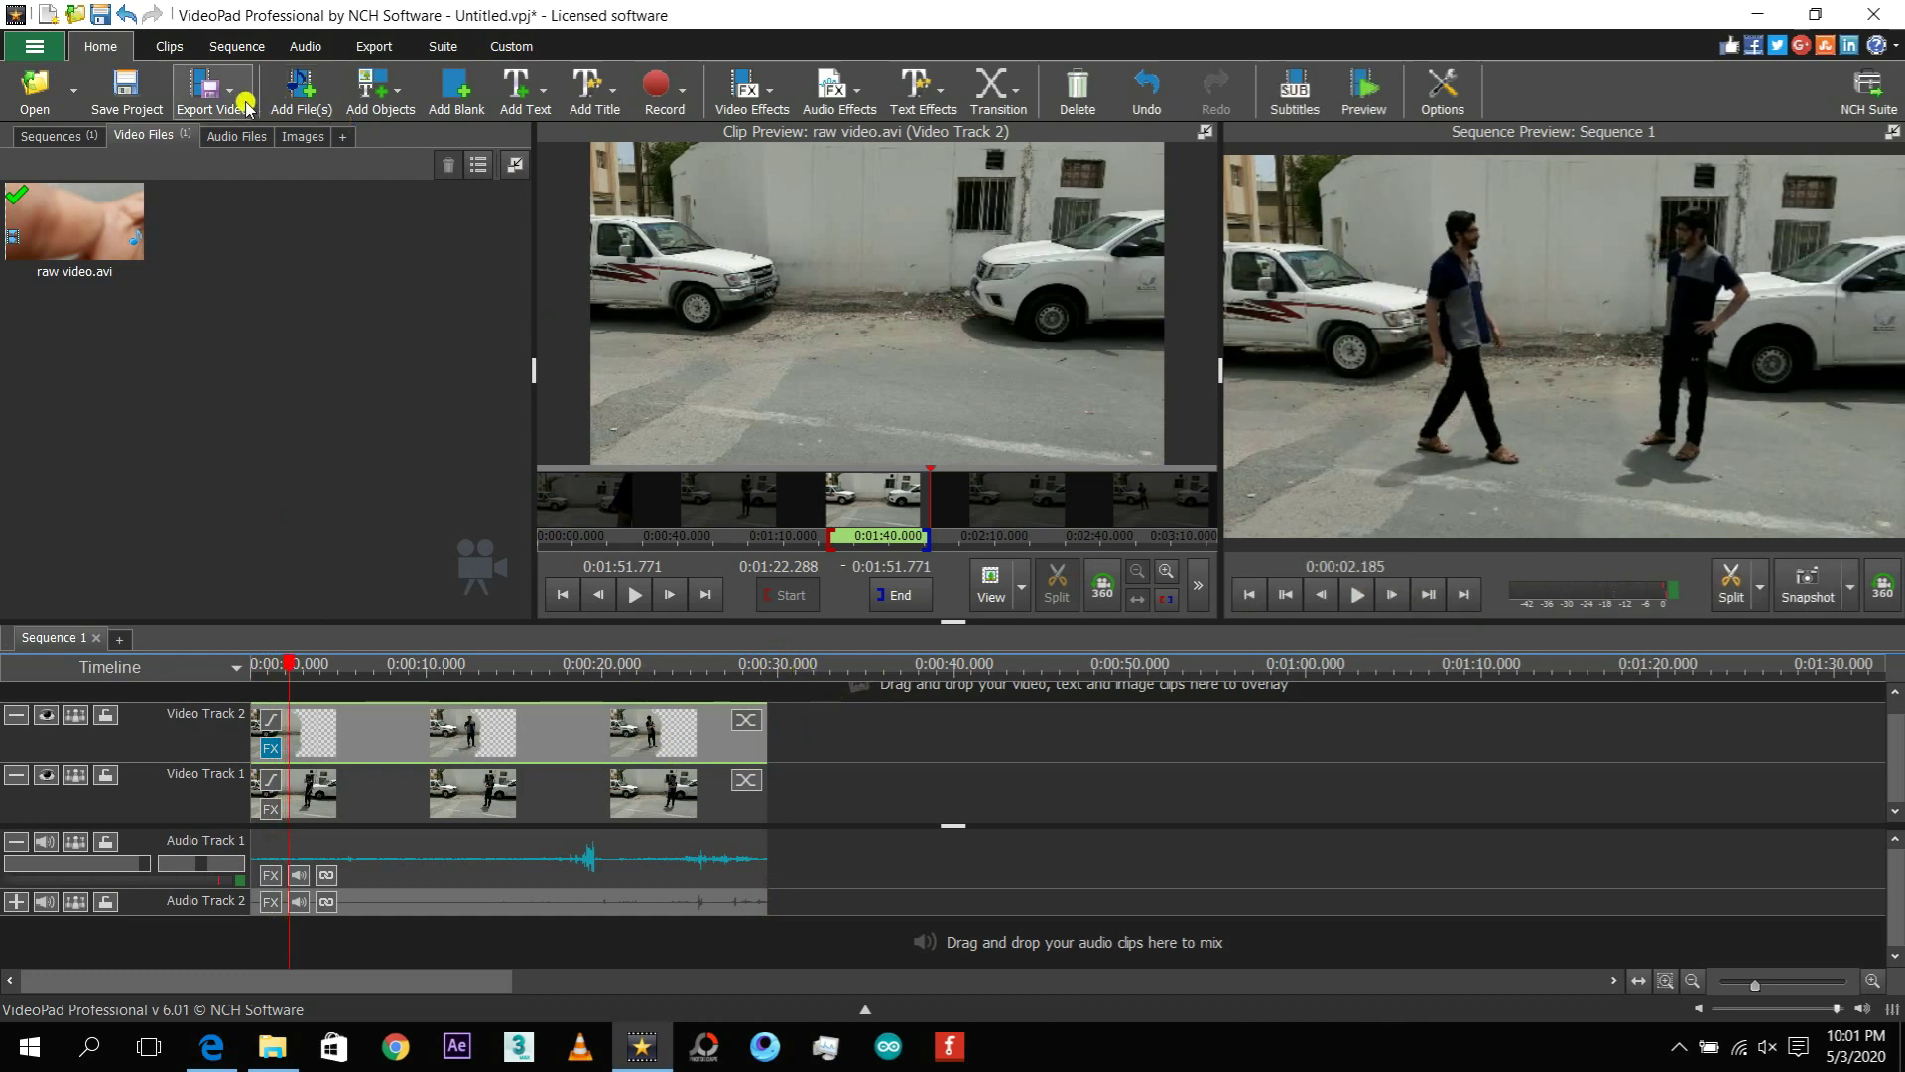
Export the sequence as a video file named 'clone final'.
{"action": "left_click", "coordinate": [211, 92]}
{"action": "left_click", "coordinate": [245, 137]}
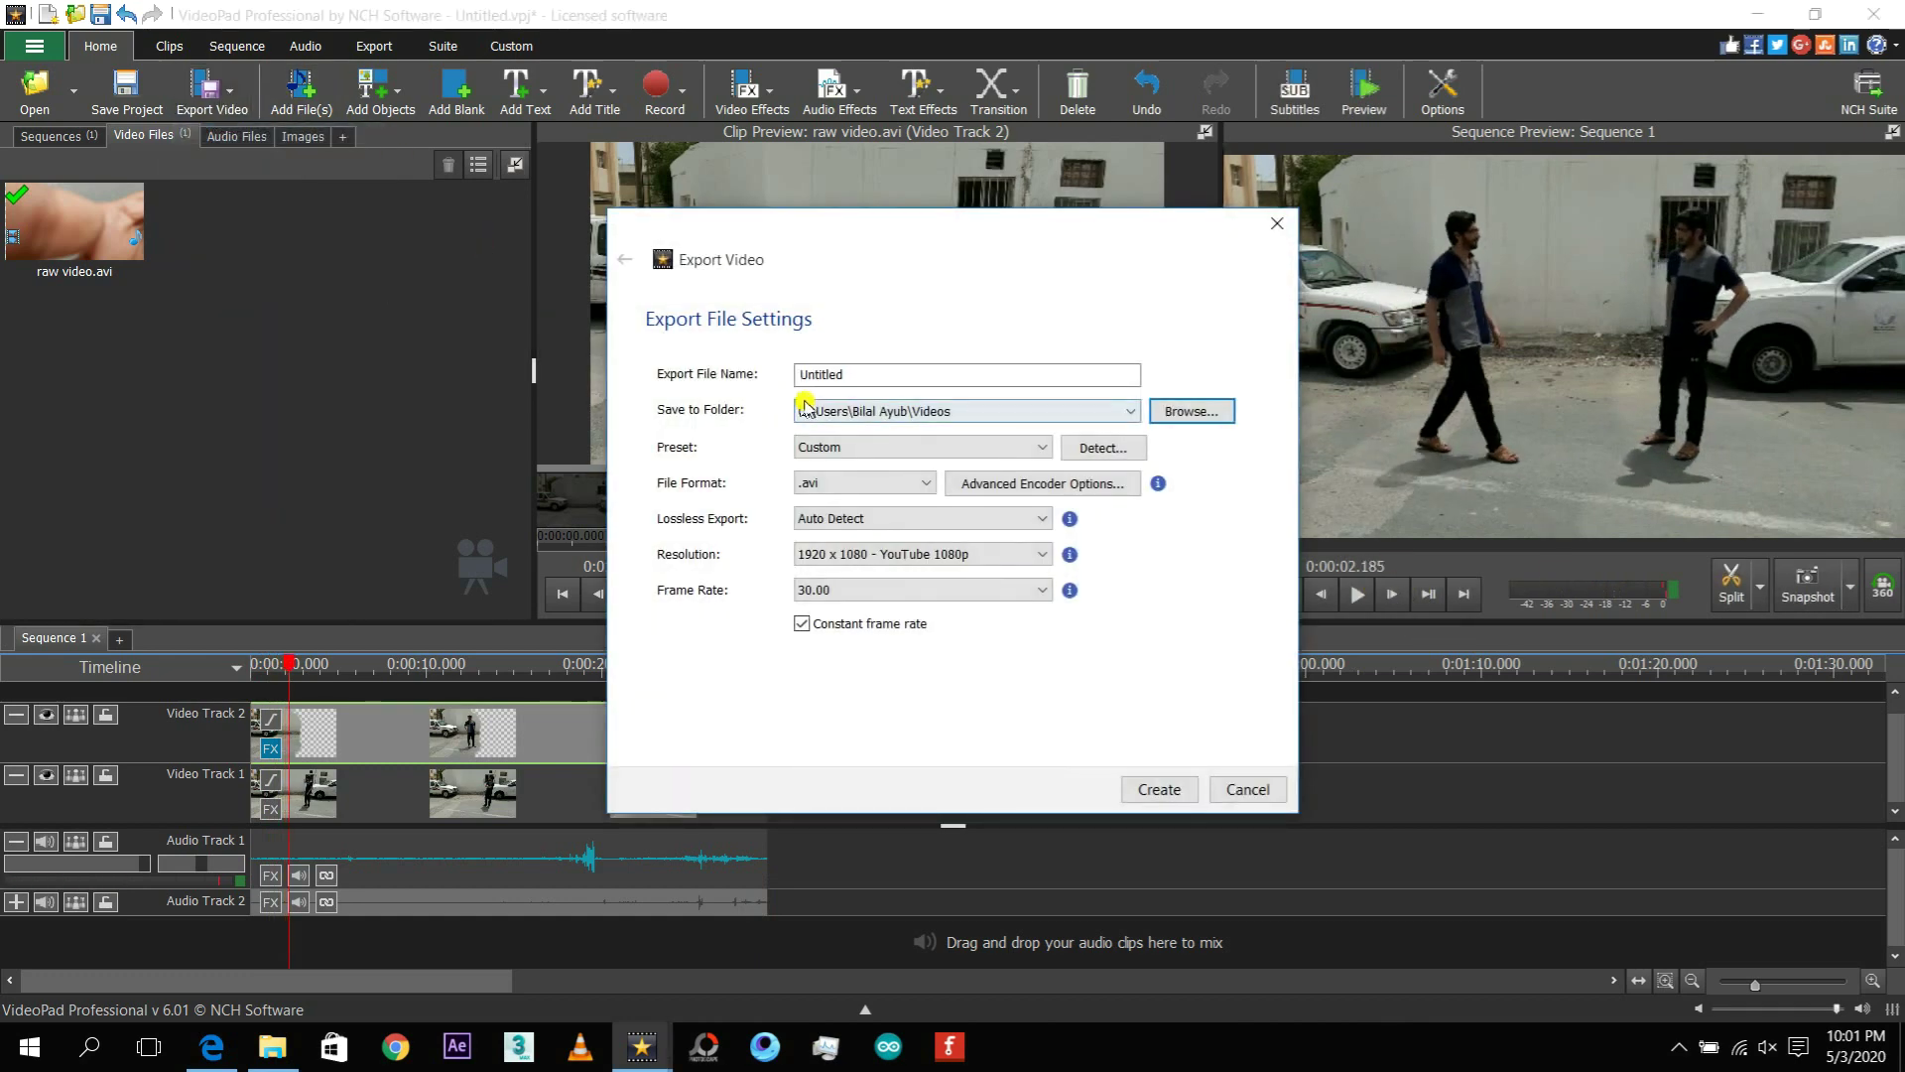
{"action": "left_click_drag", "start_coordinate": [856, 381], "coordinate": [637, 358]}
{"action": "type", "text": "clone fin"}
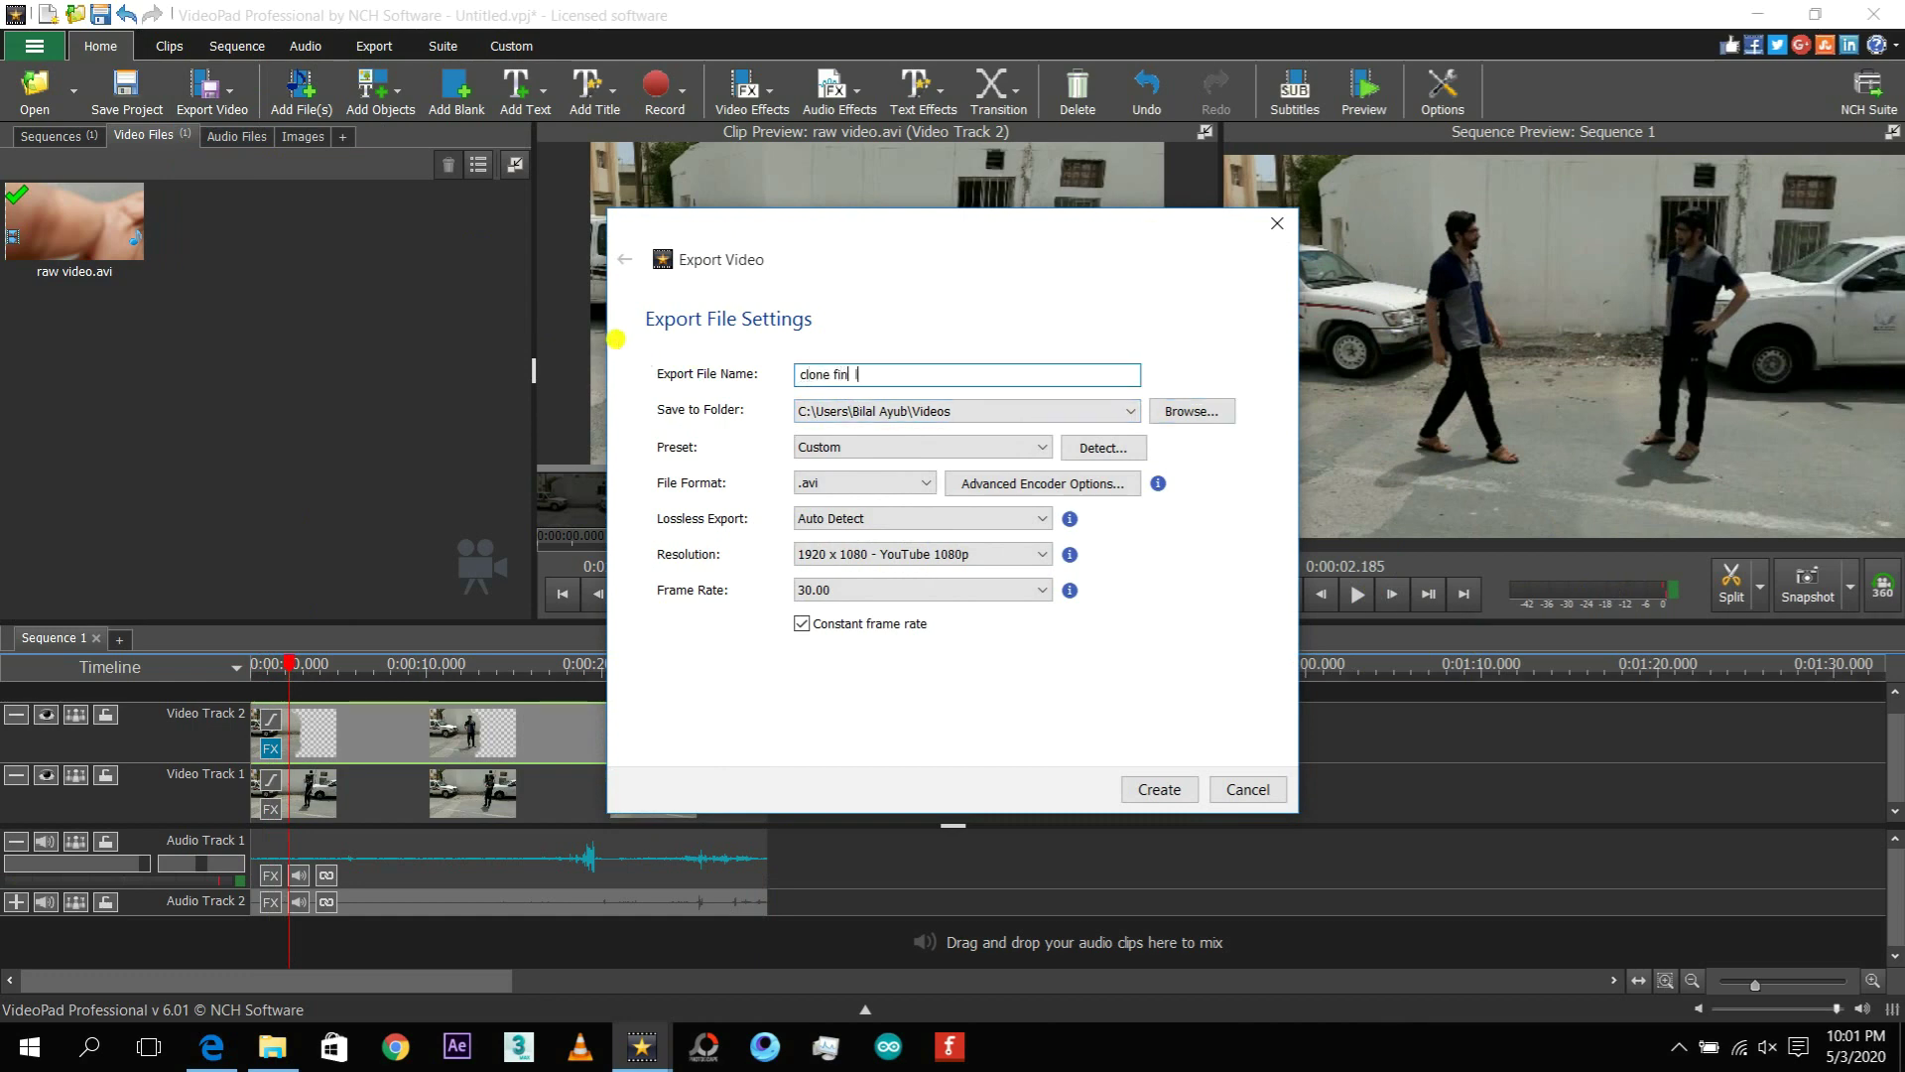
{"action": "type", "text": "al"}
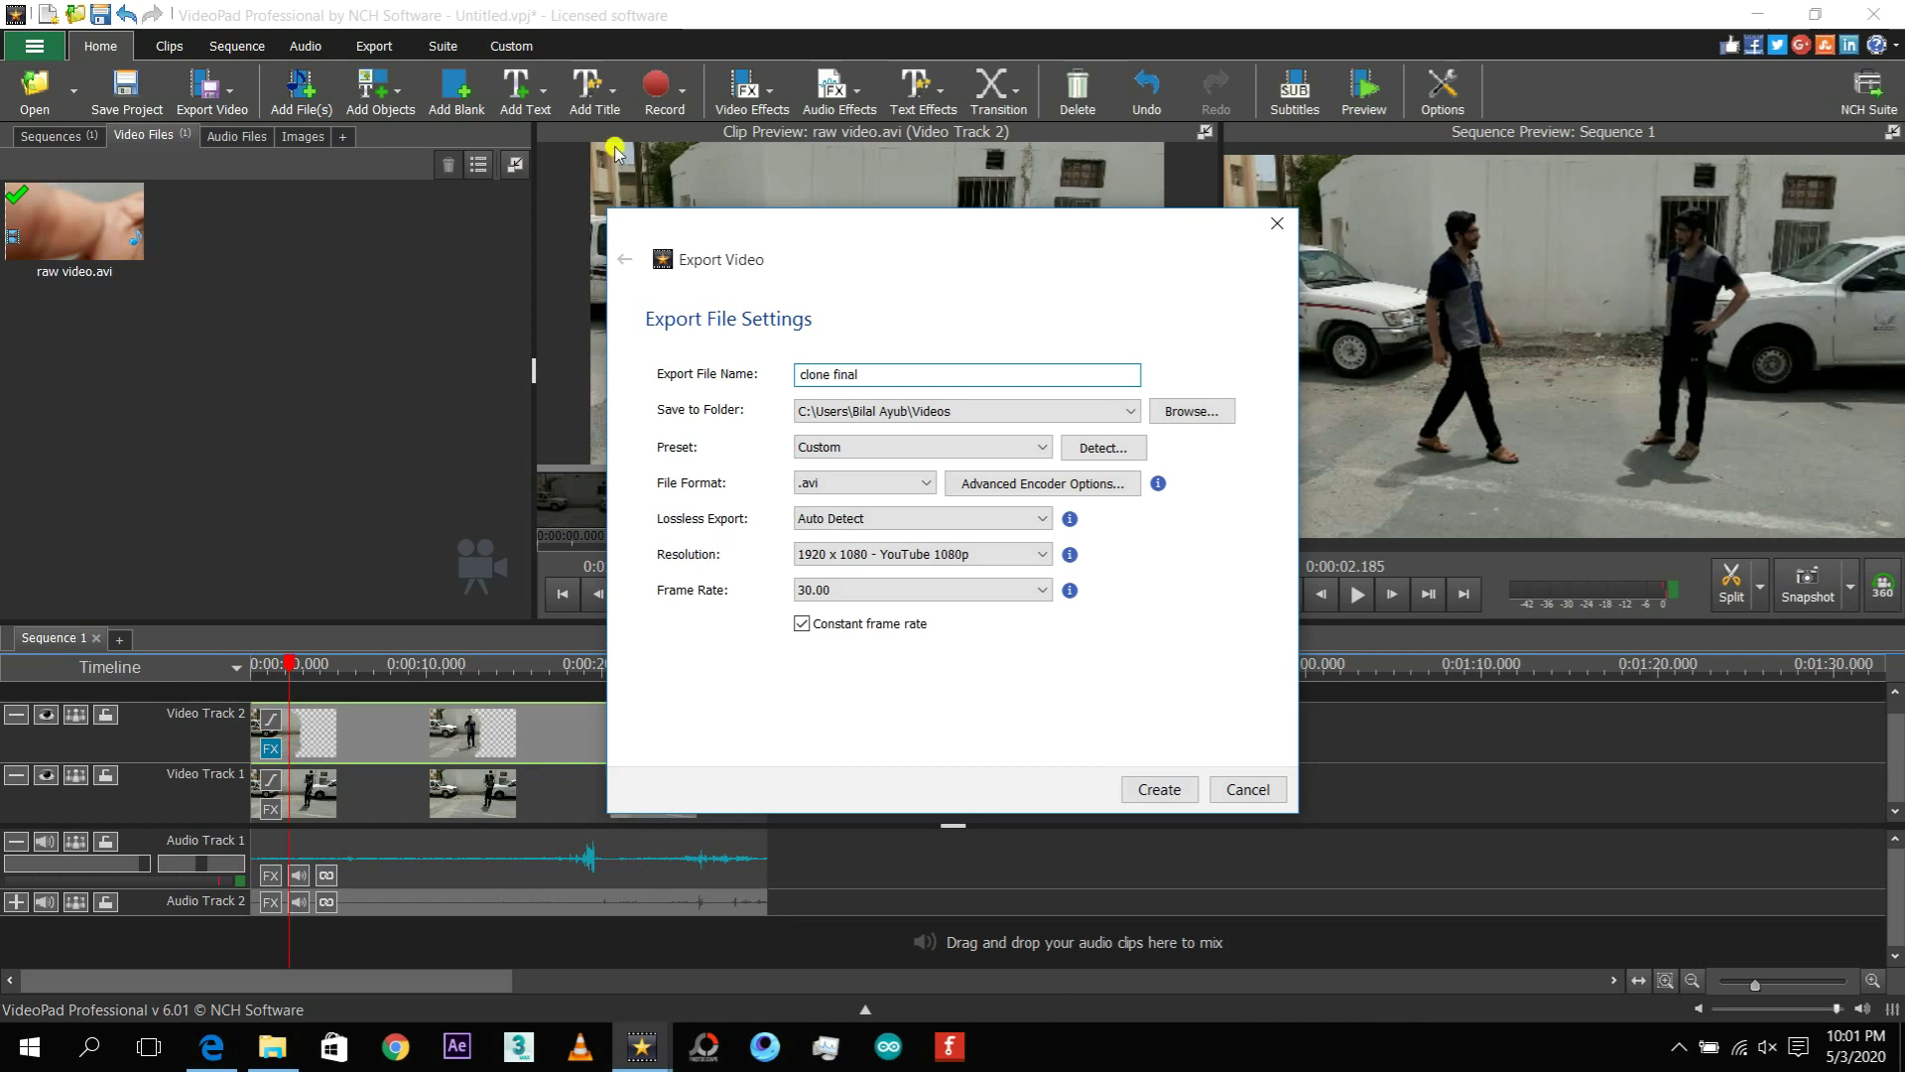
Review the advanced AVI encoding settings at high video quality and accept them.
{"action": "left_click", "coordinate": [965, 494]}
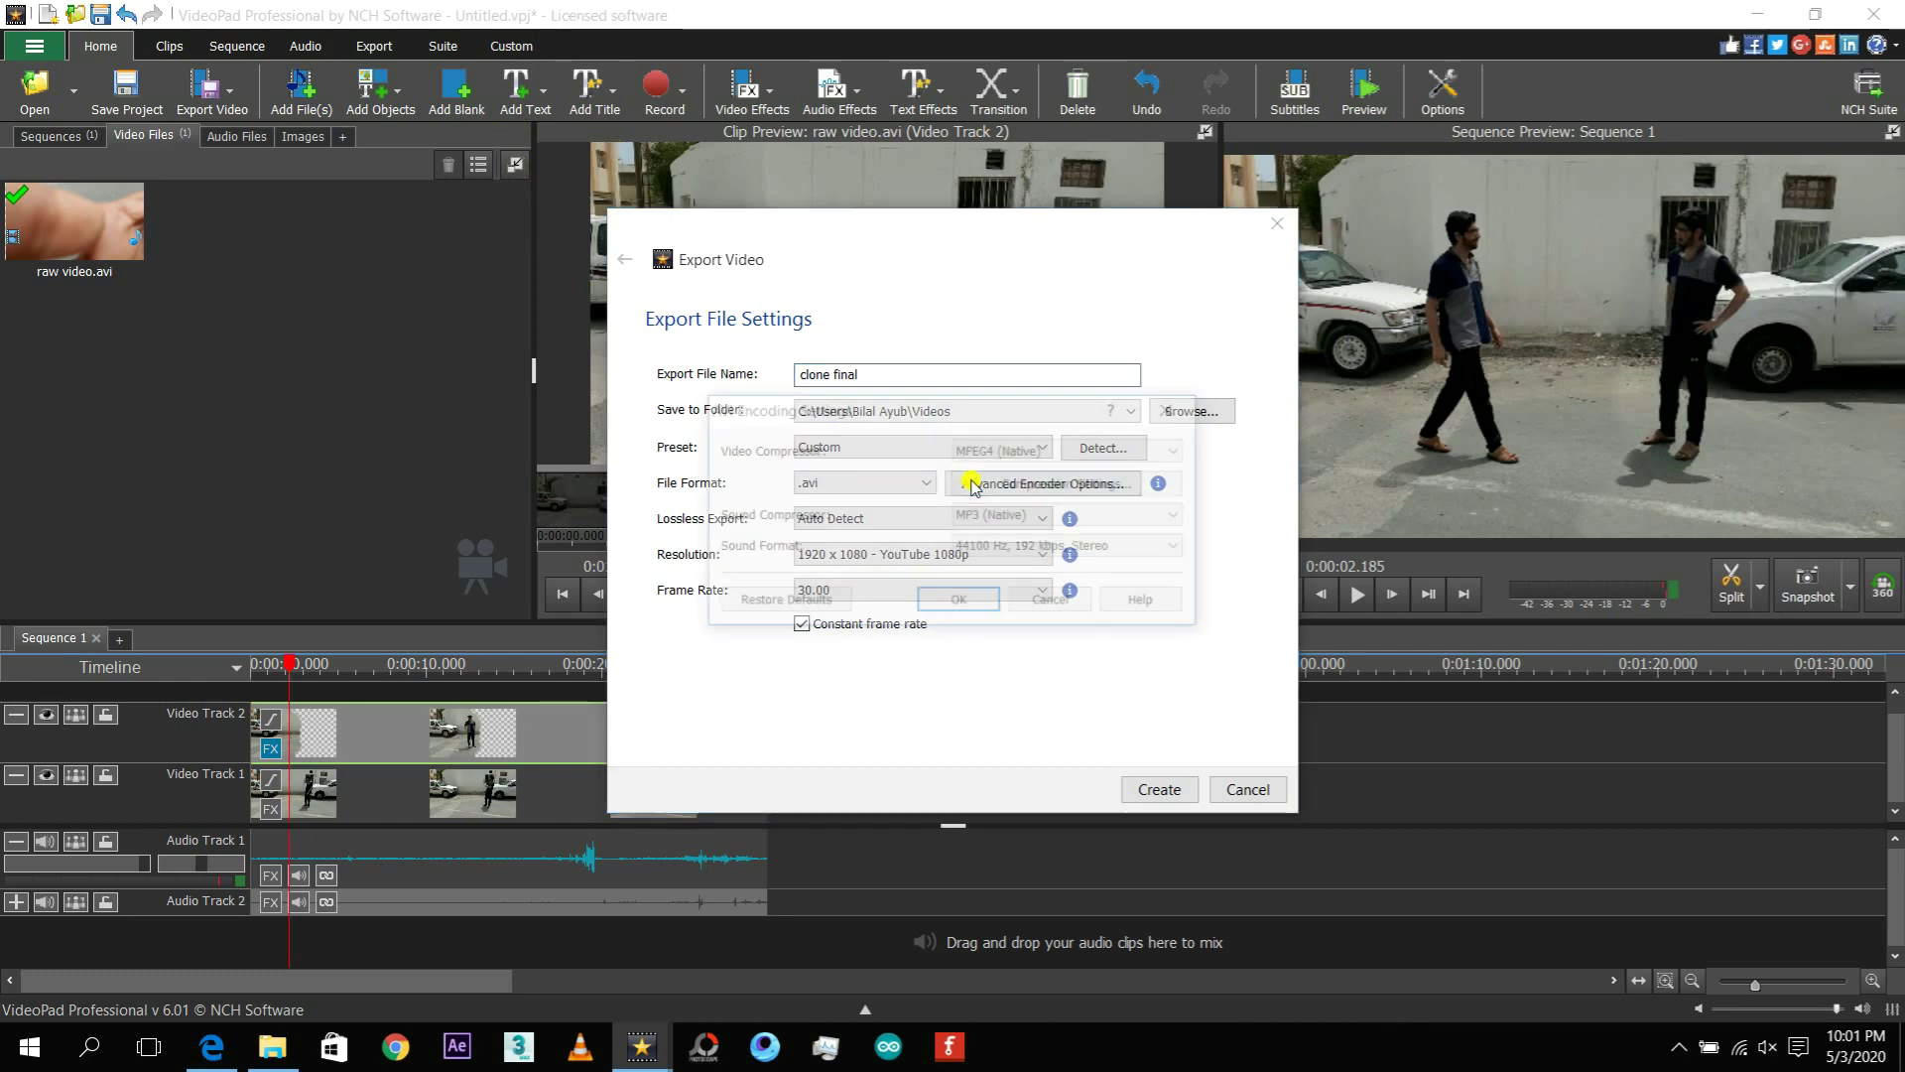
{"action": "left_click", "coordinate": [975, 485]}
{"action": "left_click", "coordinate": [949, 570]}
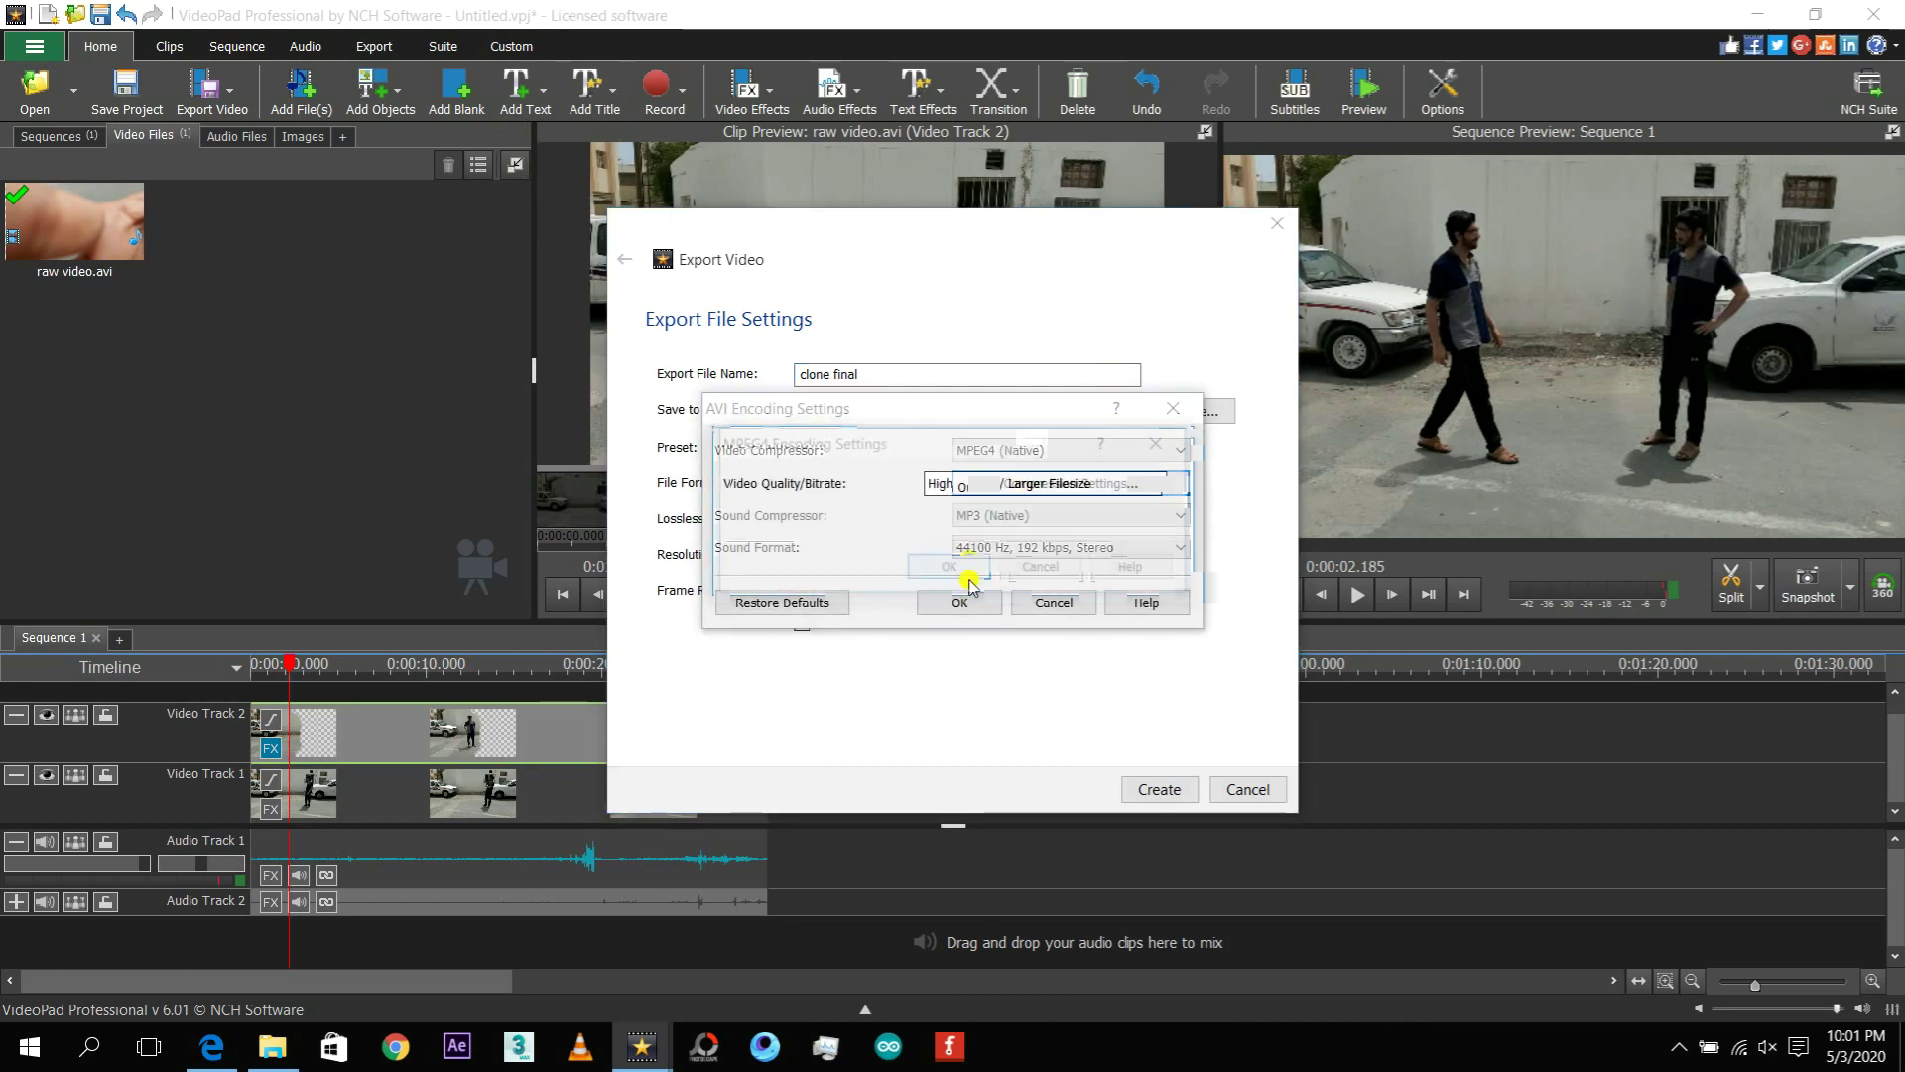